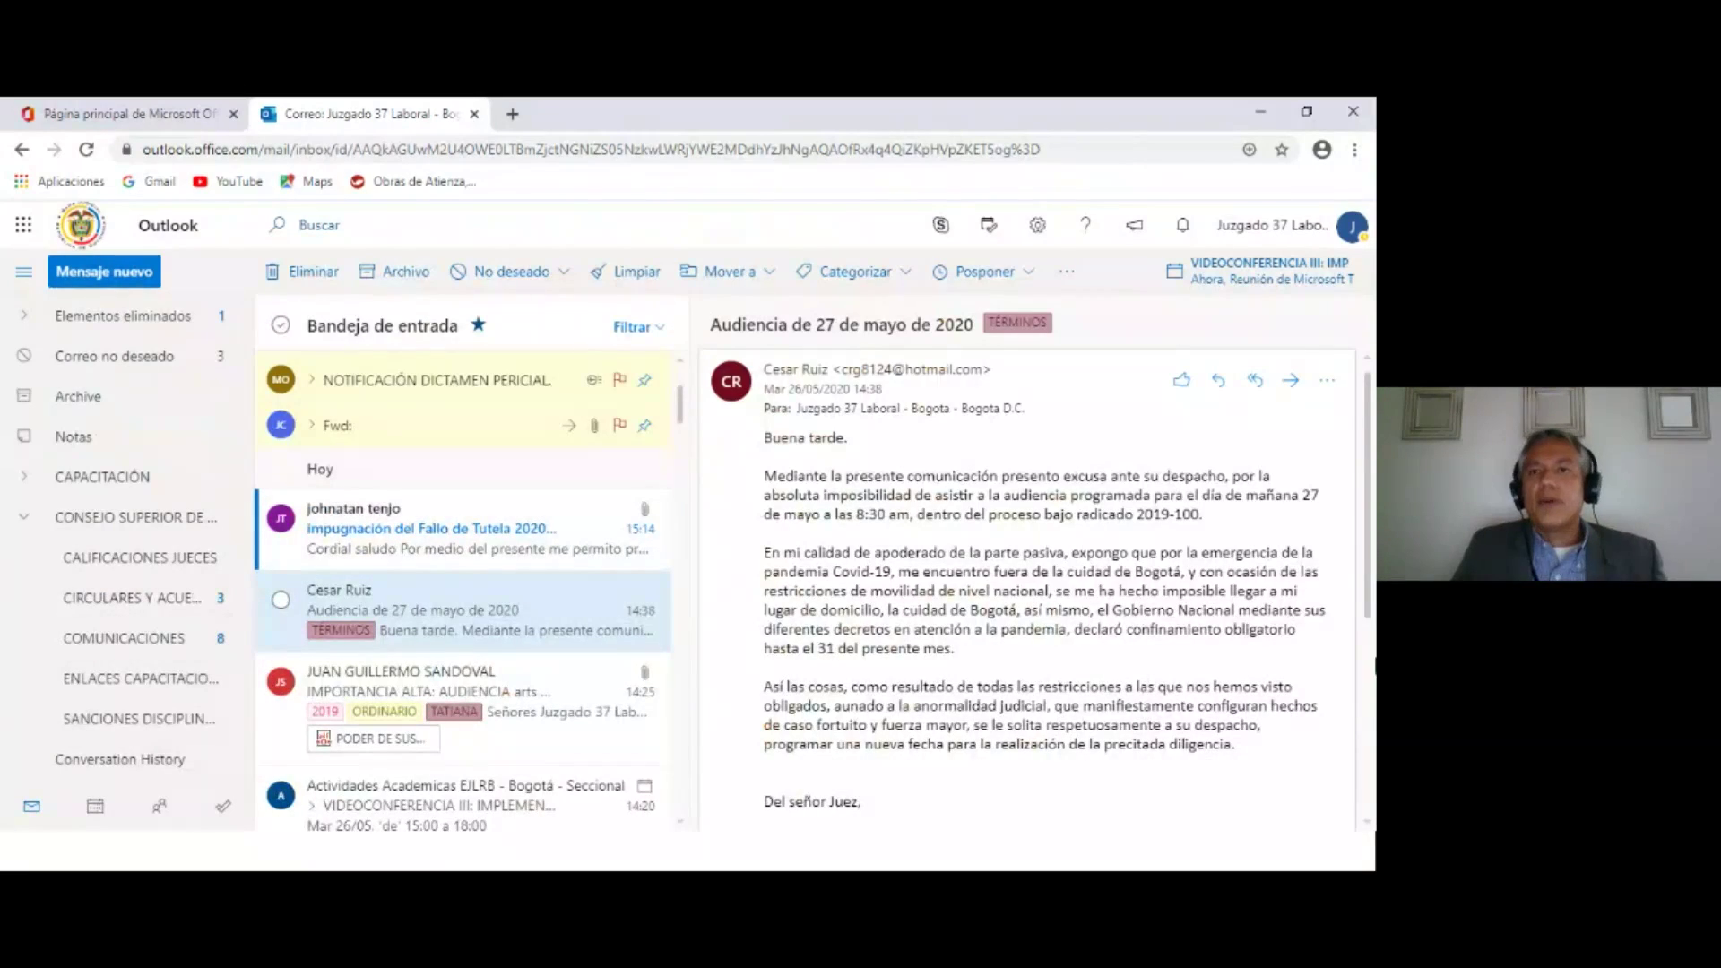
Open the full Outlook mail settings and review the existing inbox rules.
{"action": "left_click", "coordinate": [1037, 228]}
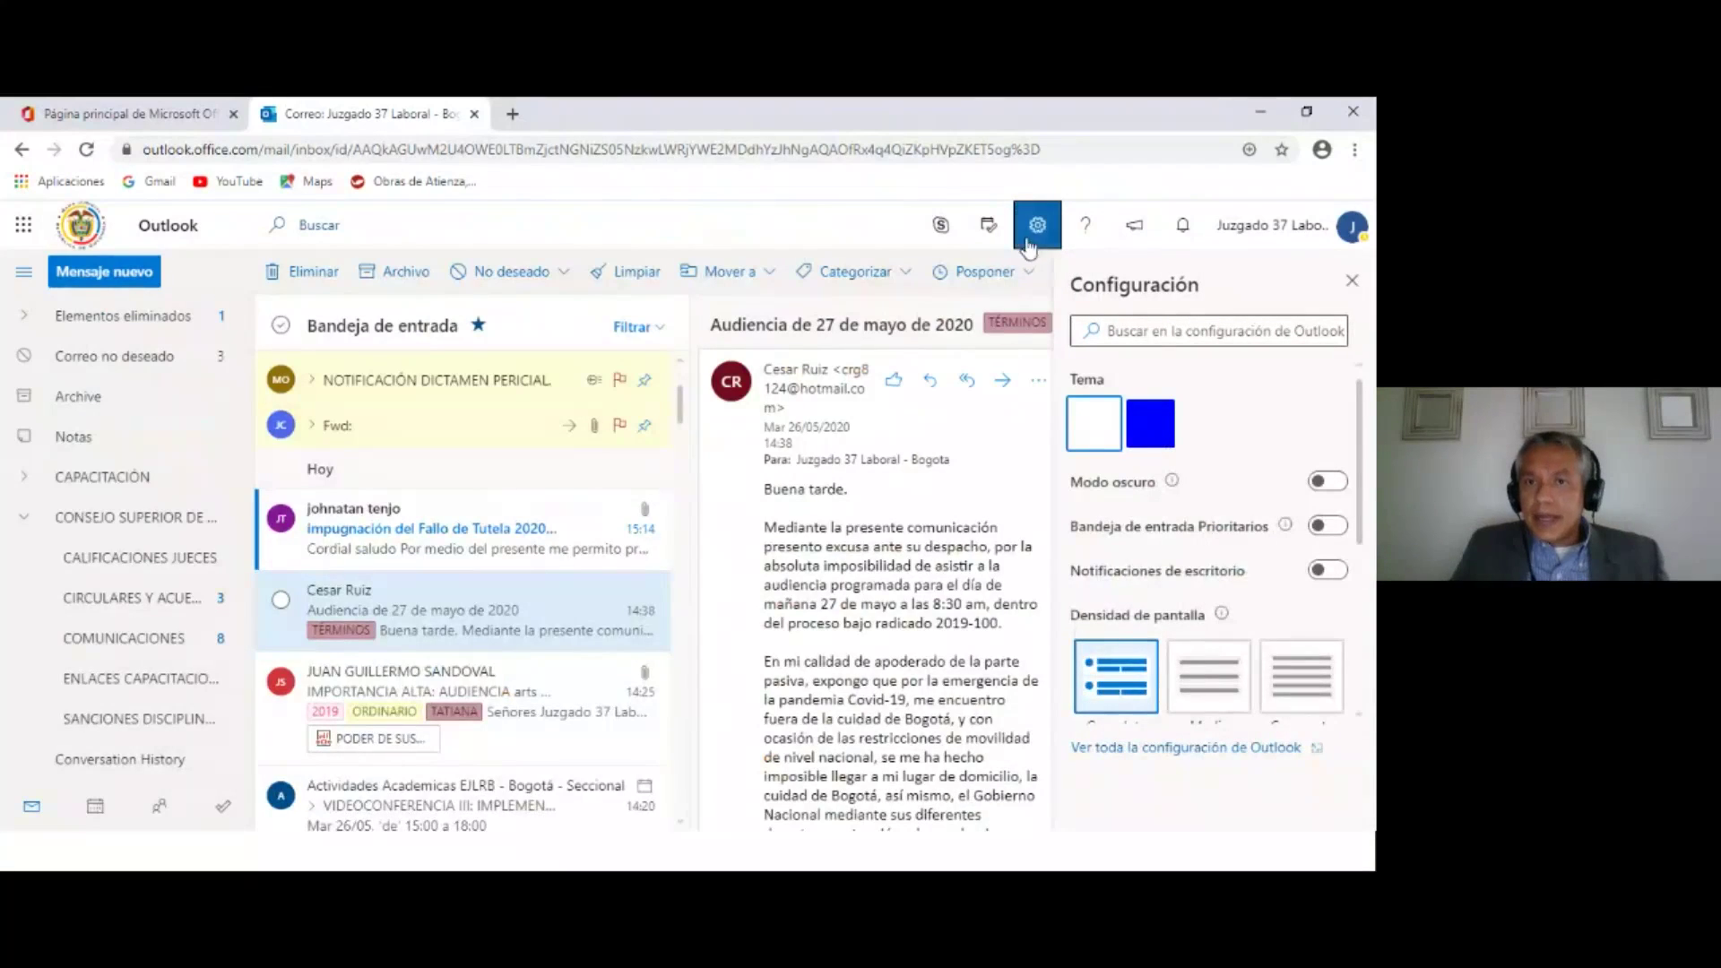
{"action": "left_click", "coordinate": [1159, 751]}
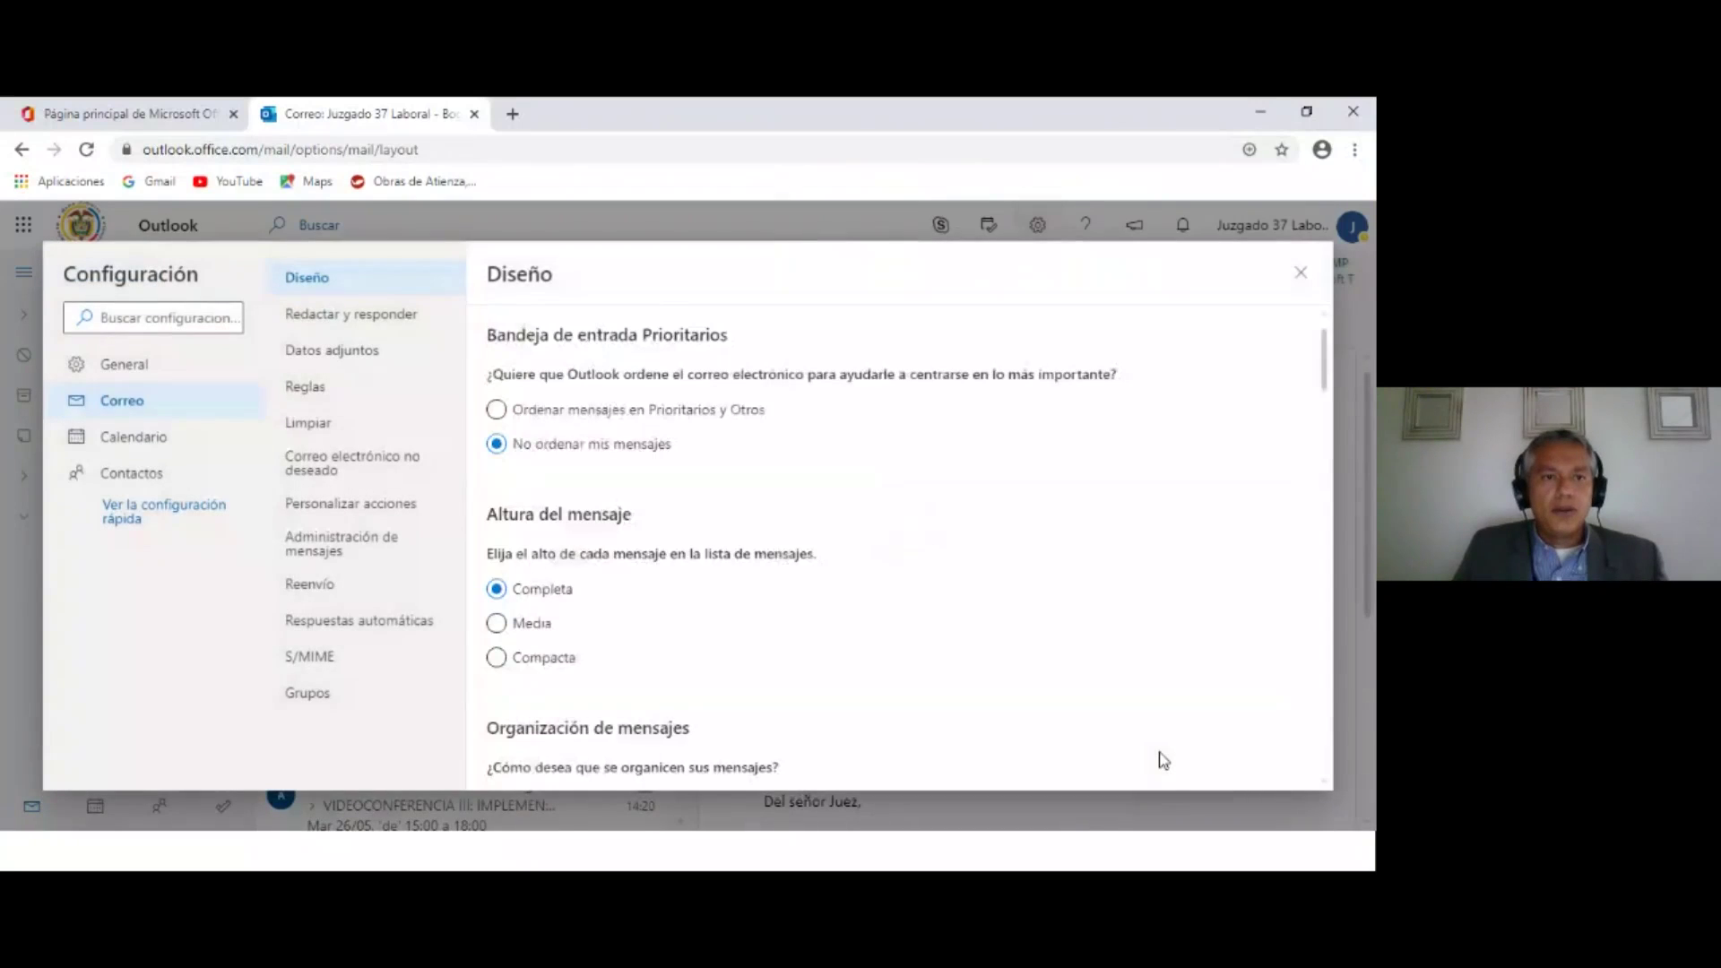
{"action": "left_click", "coordinate": [309, 392]}
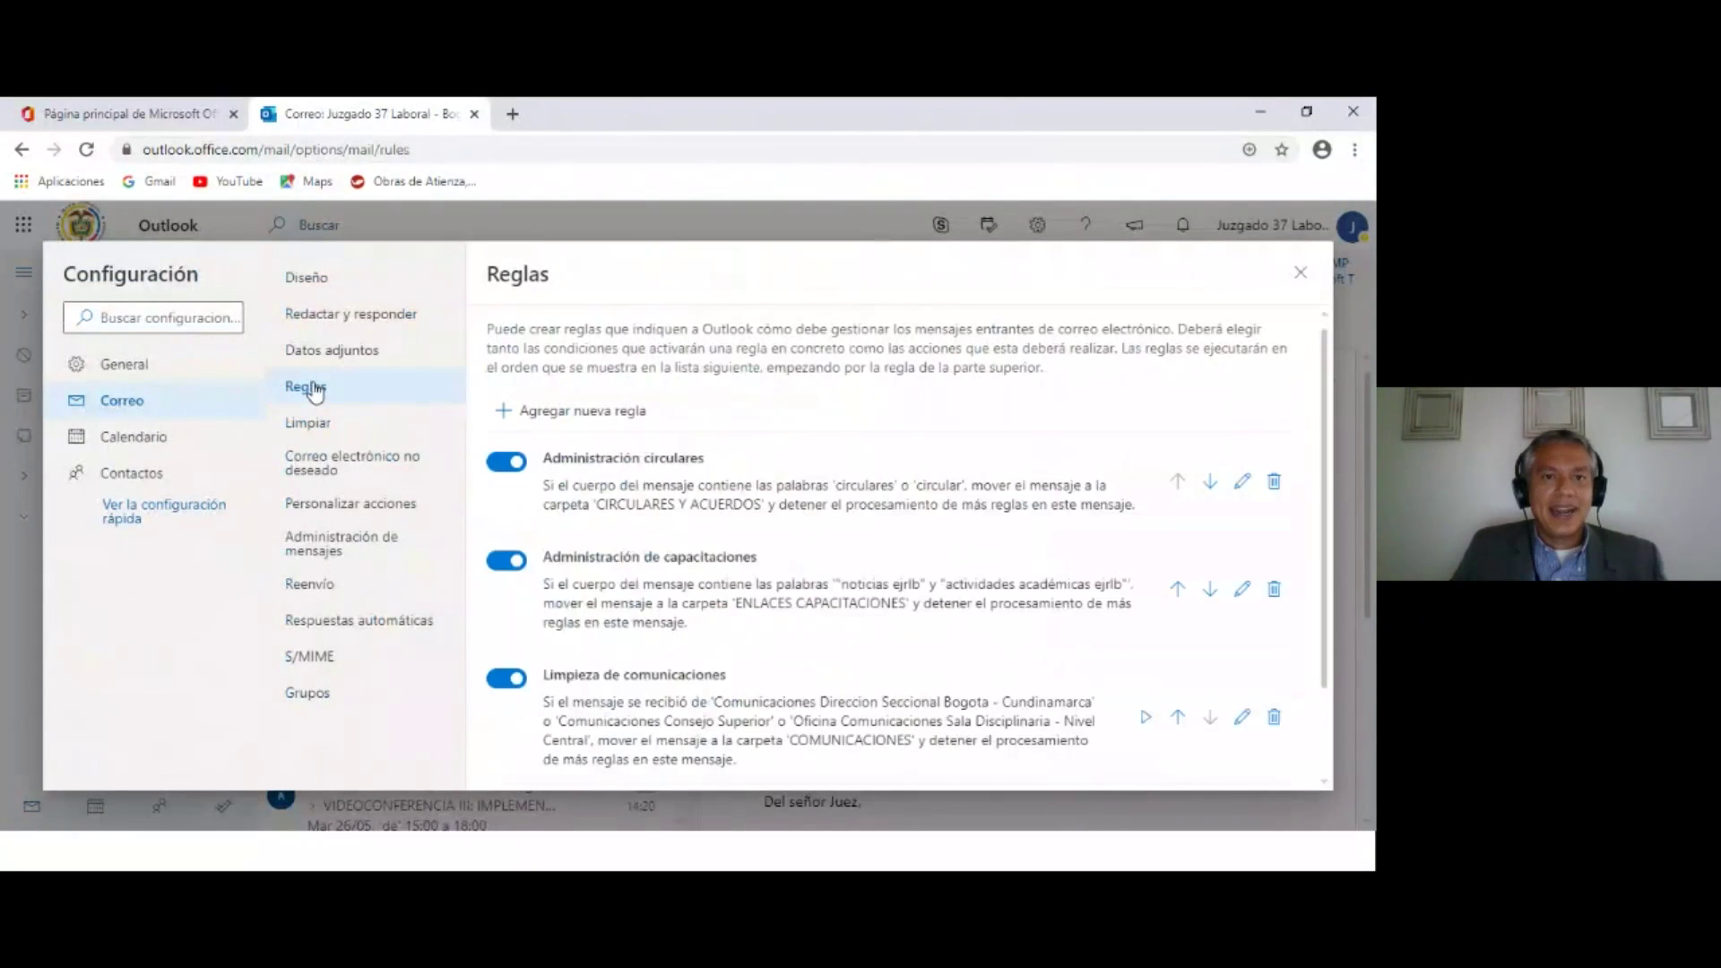
{"action": "scroll", "coordinate": [830, 527], "scroll_direction": "down", "scroll_amount": 1}
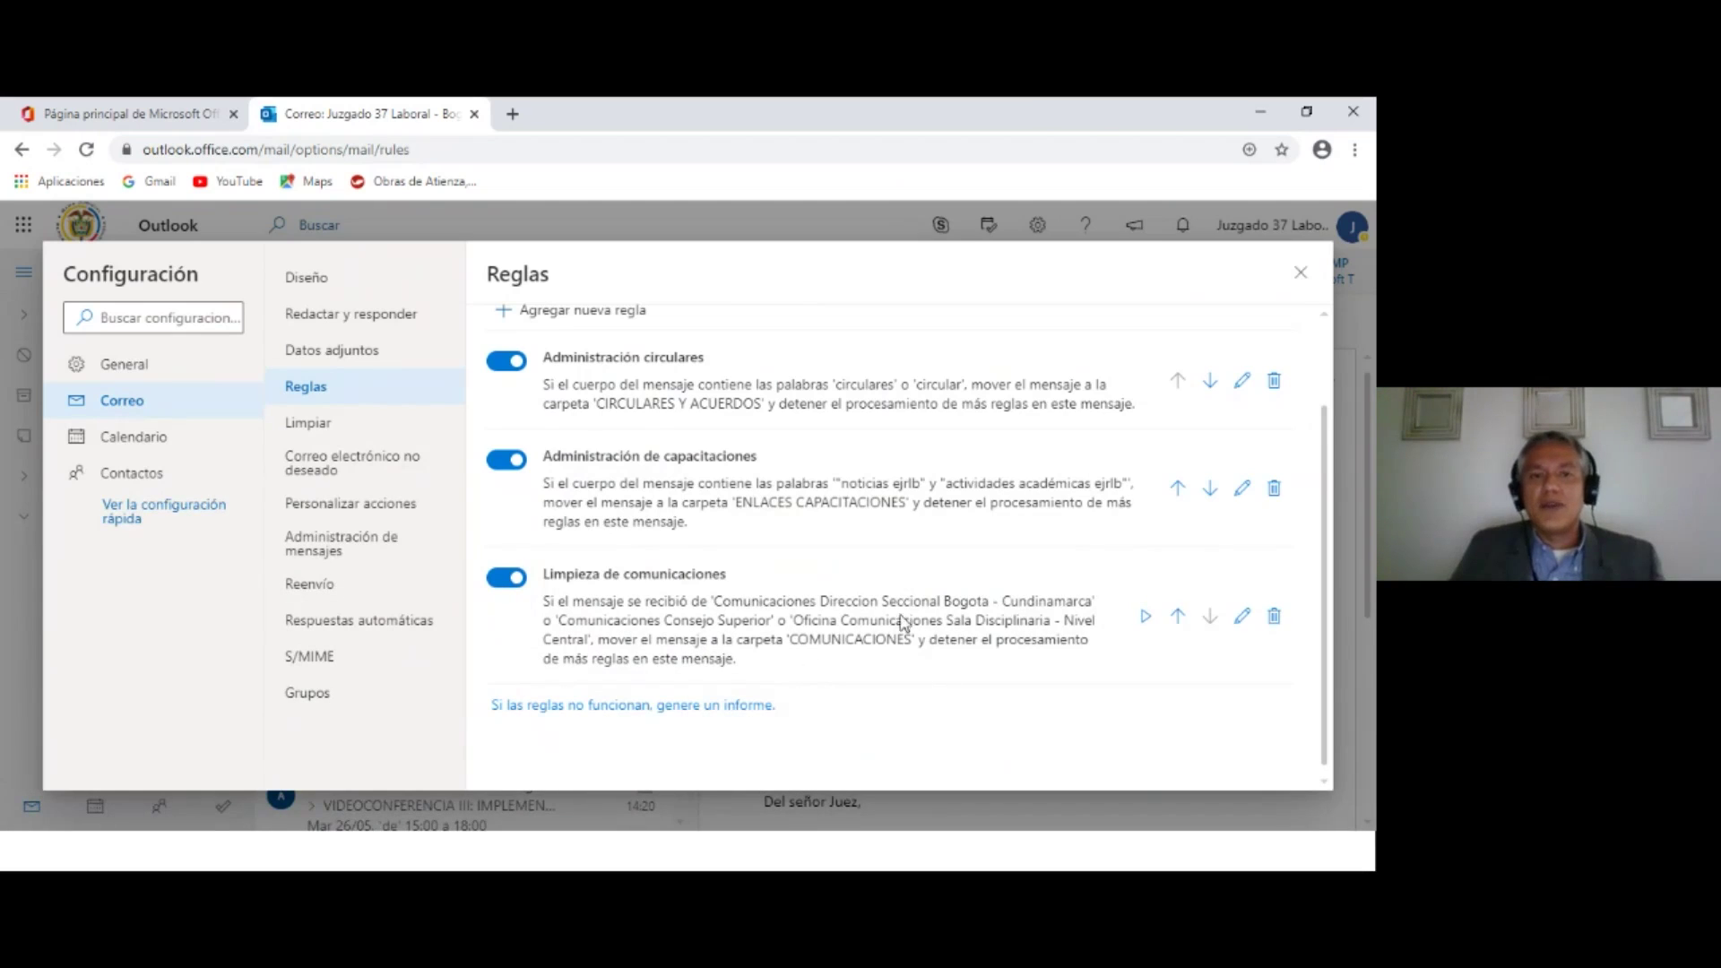
{"action": "scroll", "coordinate": [901, 619], "scroll_direction": "up", "scroll_amount": 2}
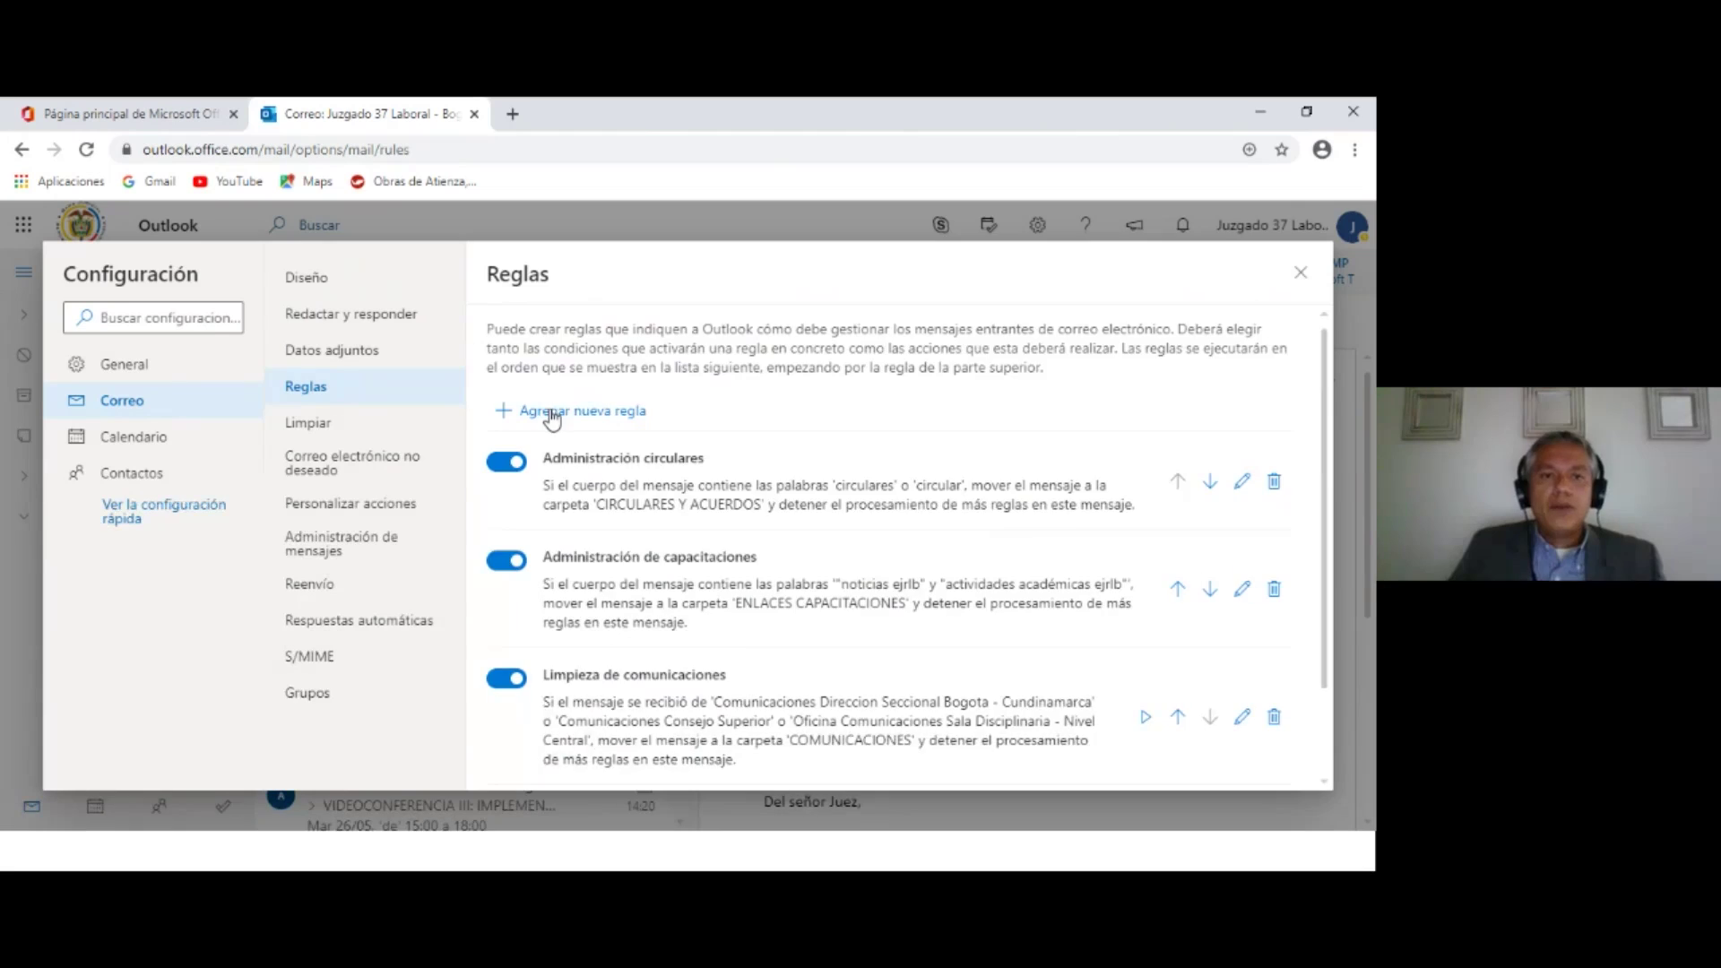
Draft an inbox rule named TUTELA that pins messages whose subject includes TUTELA, discard it, and close the settings.
{"action": "left_click", "coordinate": [550, 409]}
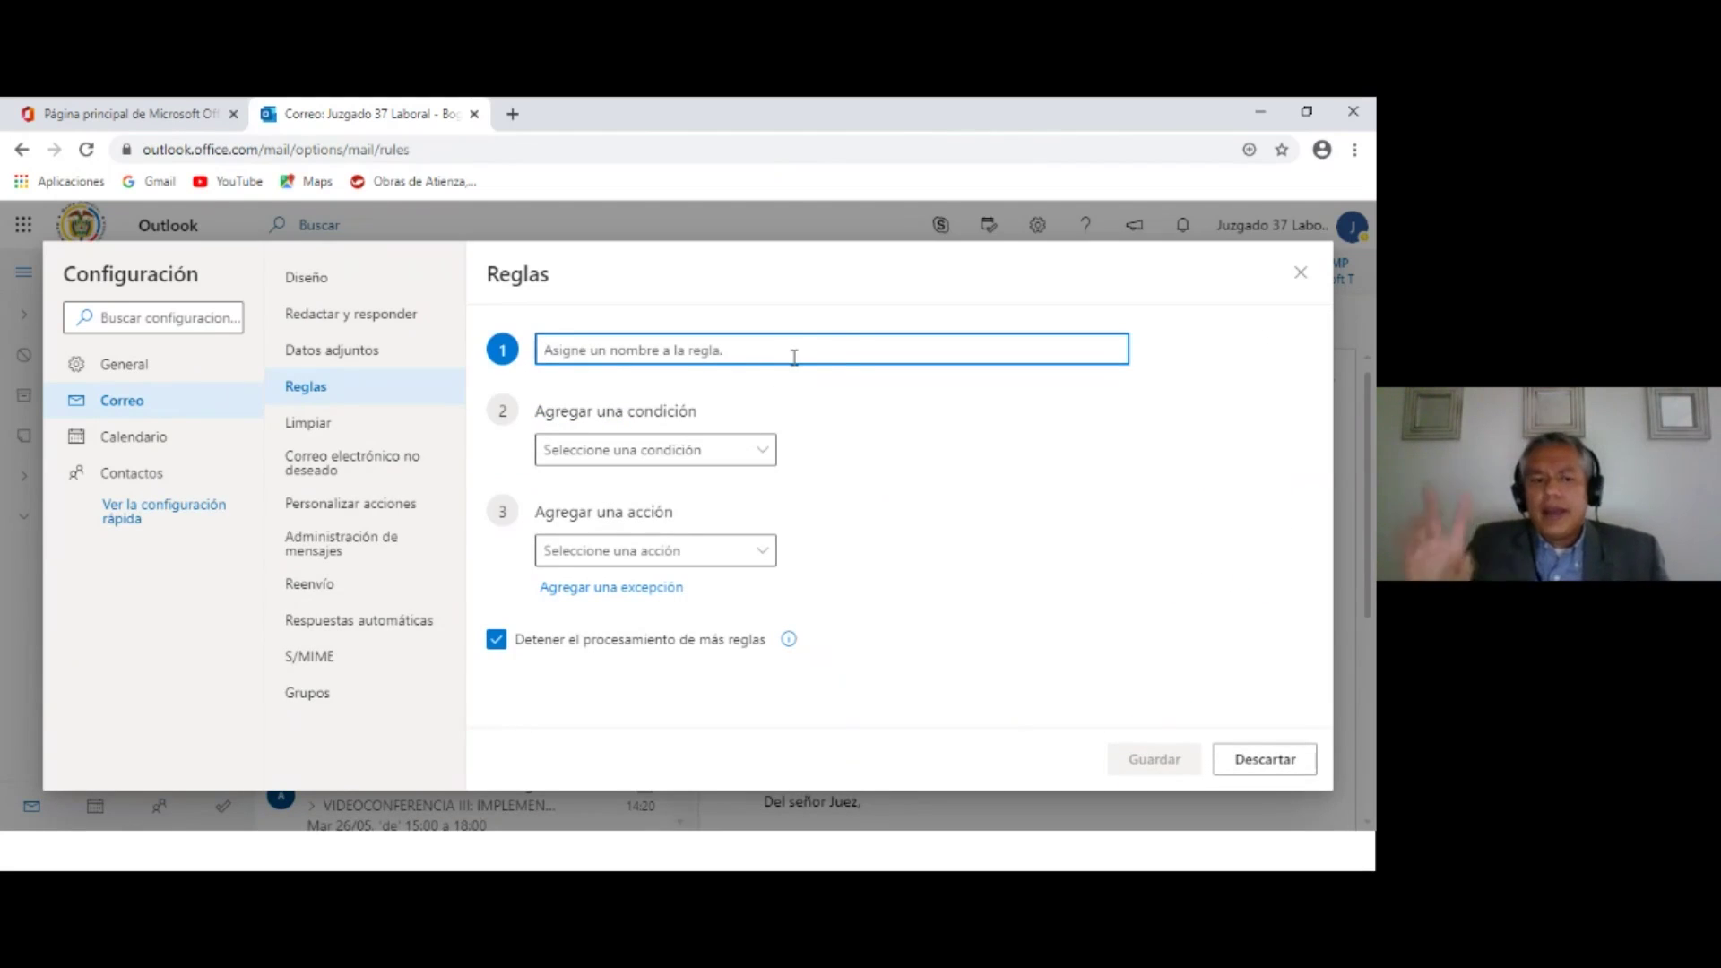
{"action": "type", "text": "TUTELA"}
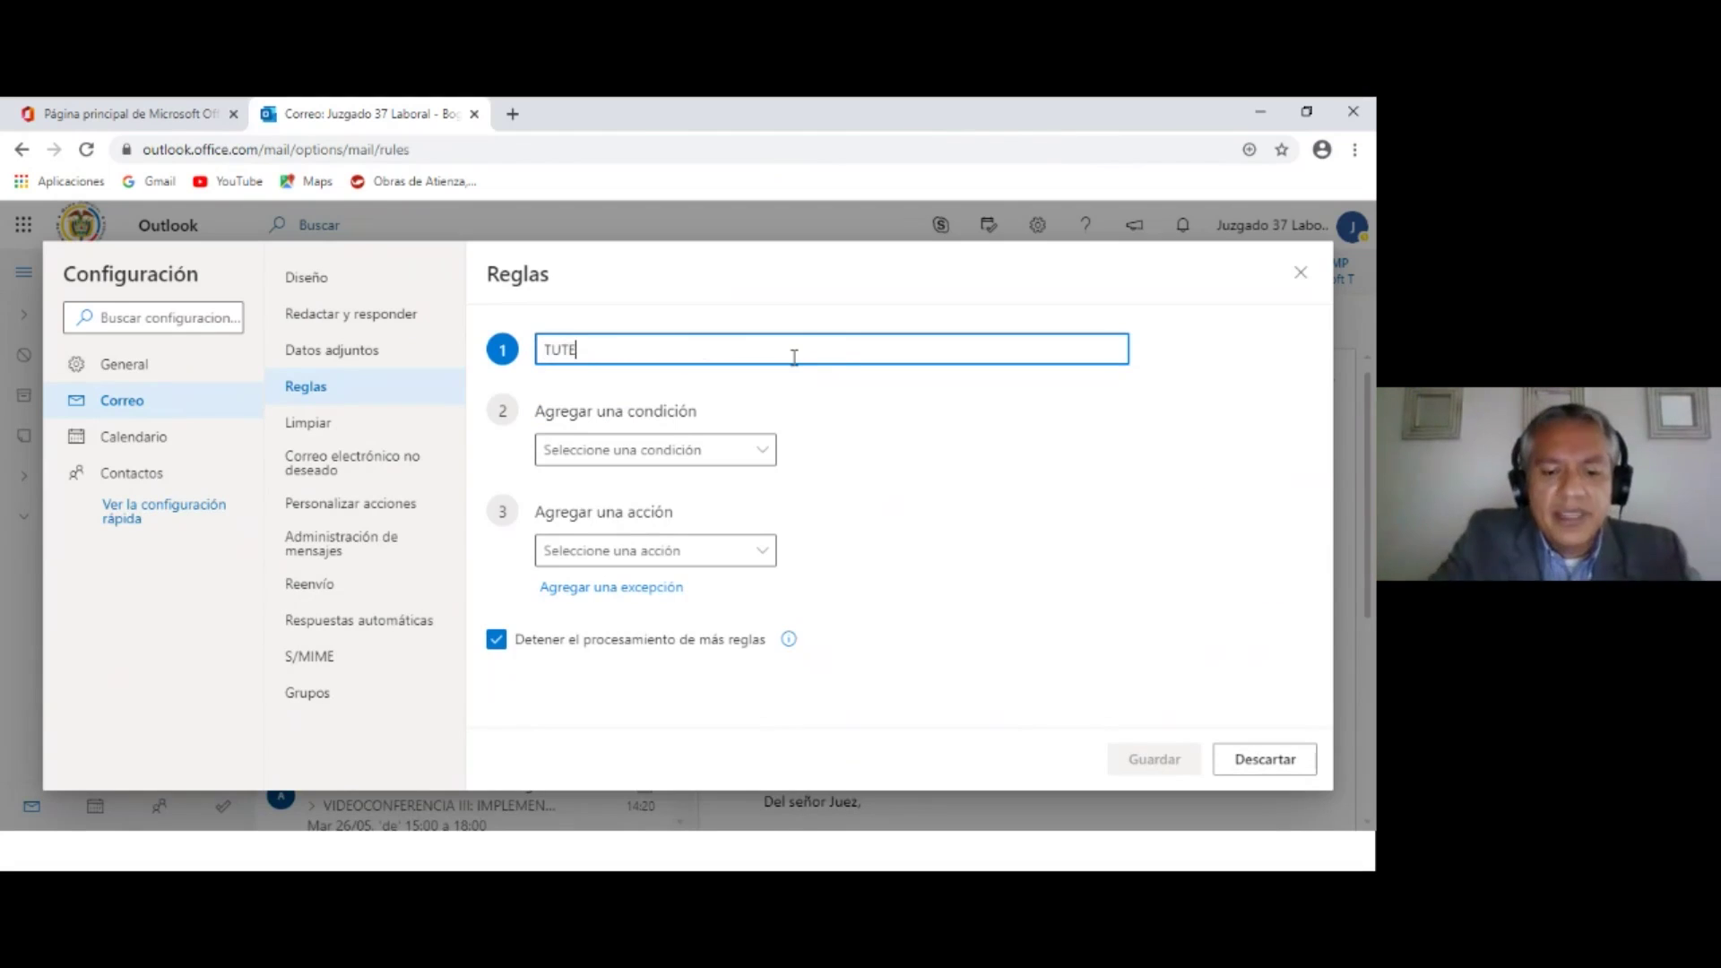
{"action": "left_click", "coordinate": [766, 451]}
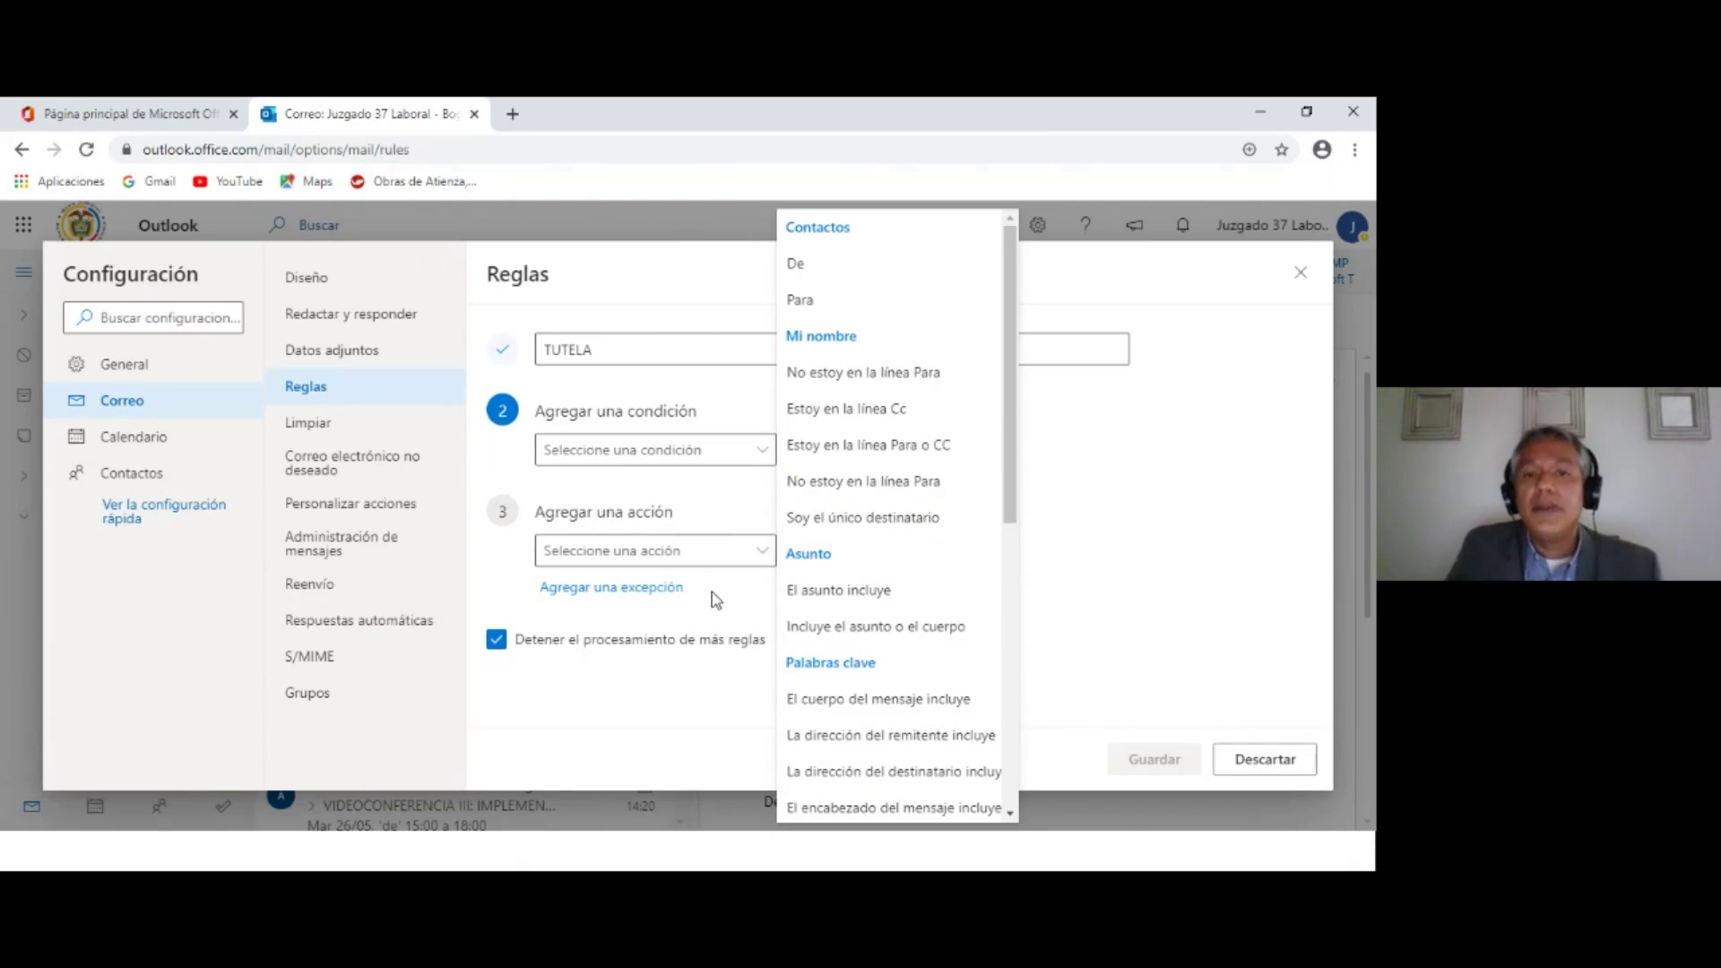
{"action": "left_click", "coordinate": [835, 594]}
{"action": "type", "text": "TUTELA"}
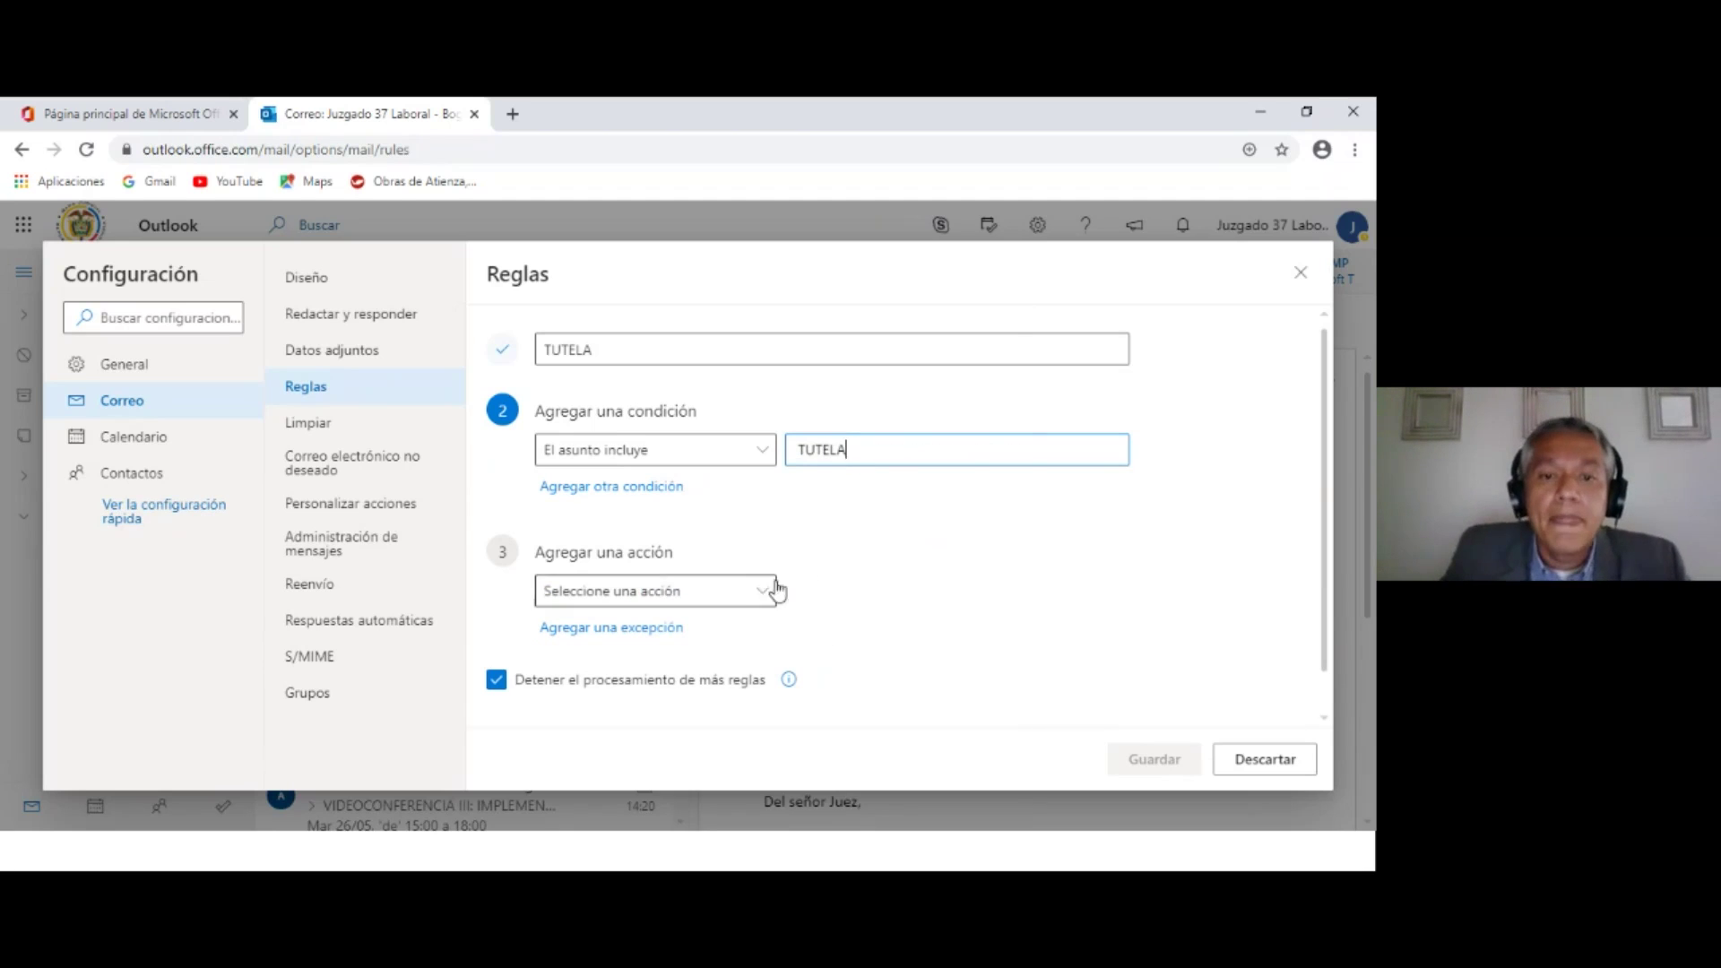
{"action": "left_click", "coordinate": [767, 592]}
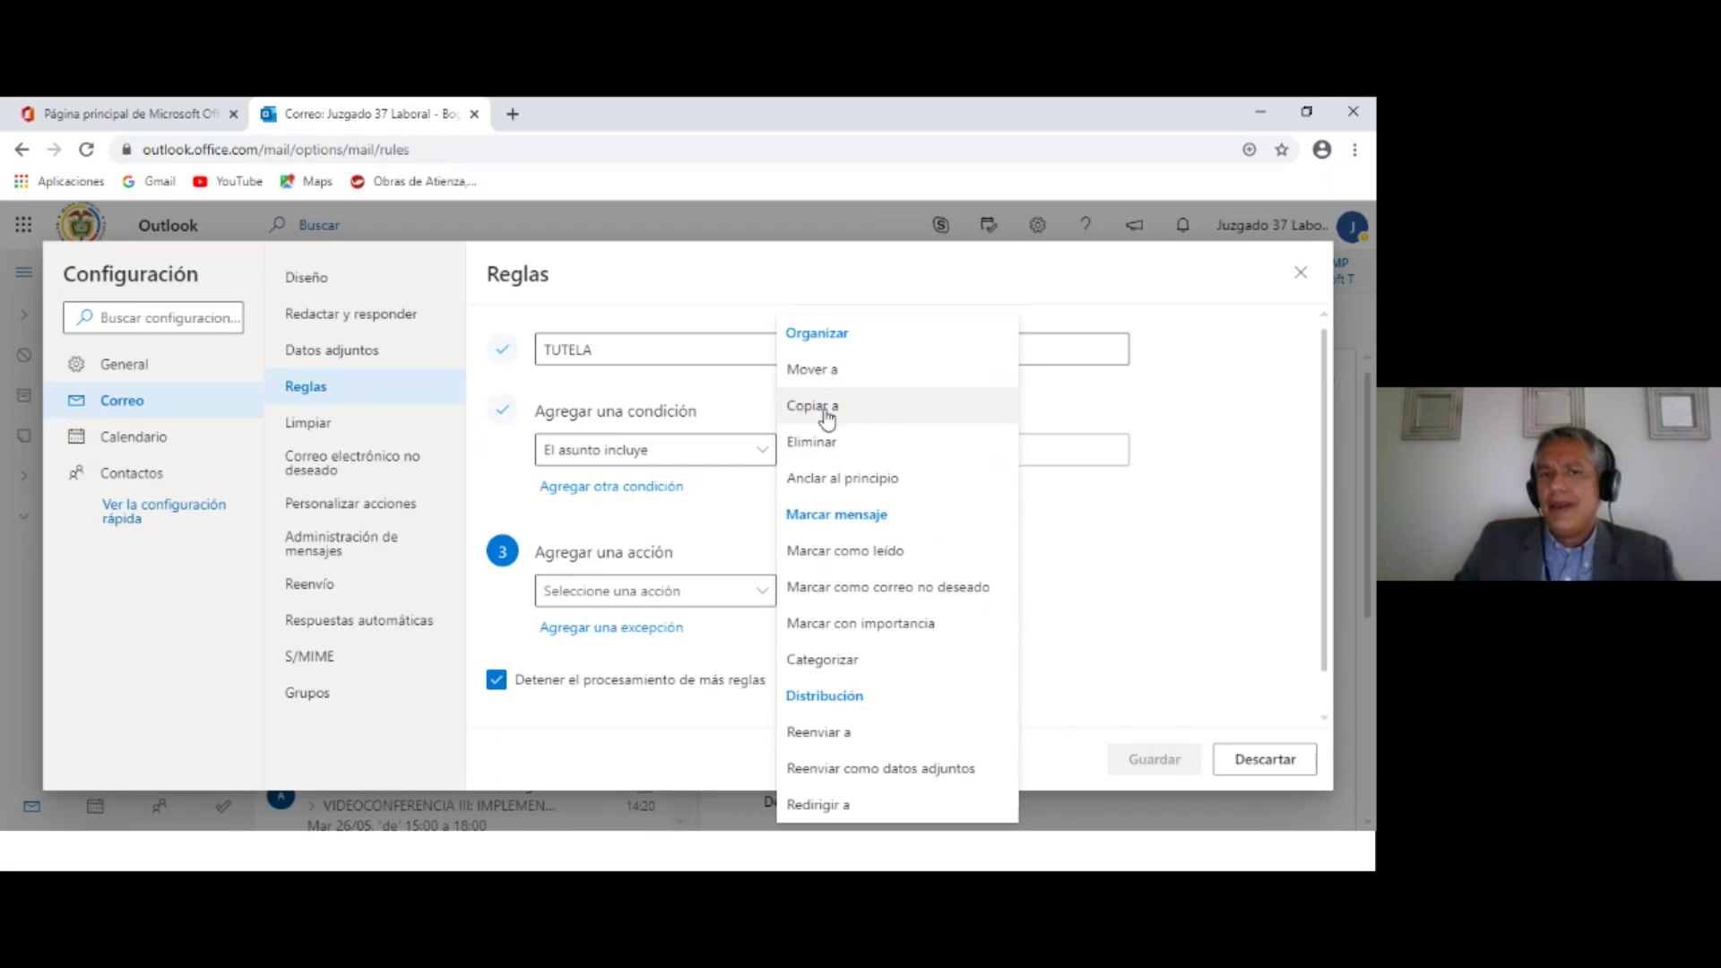
{"action": "left_click", "coordinate": [845, 482]}
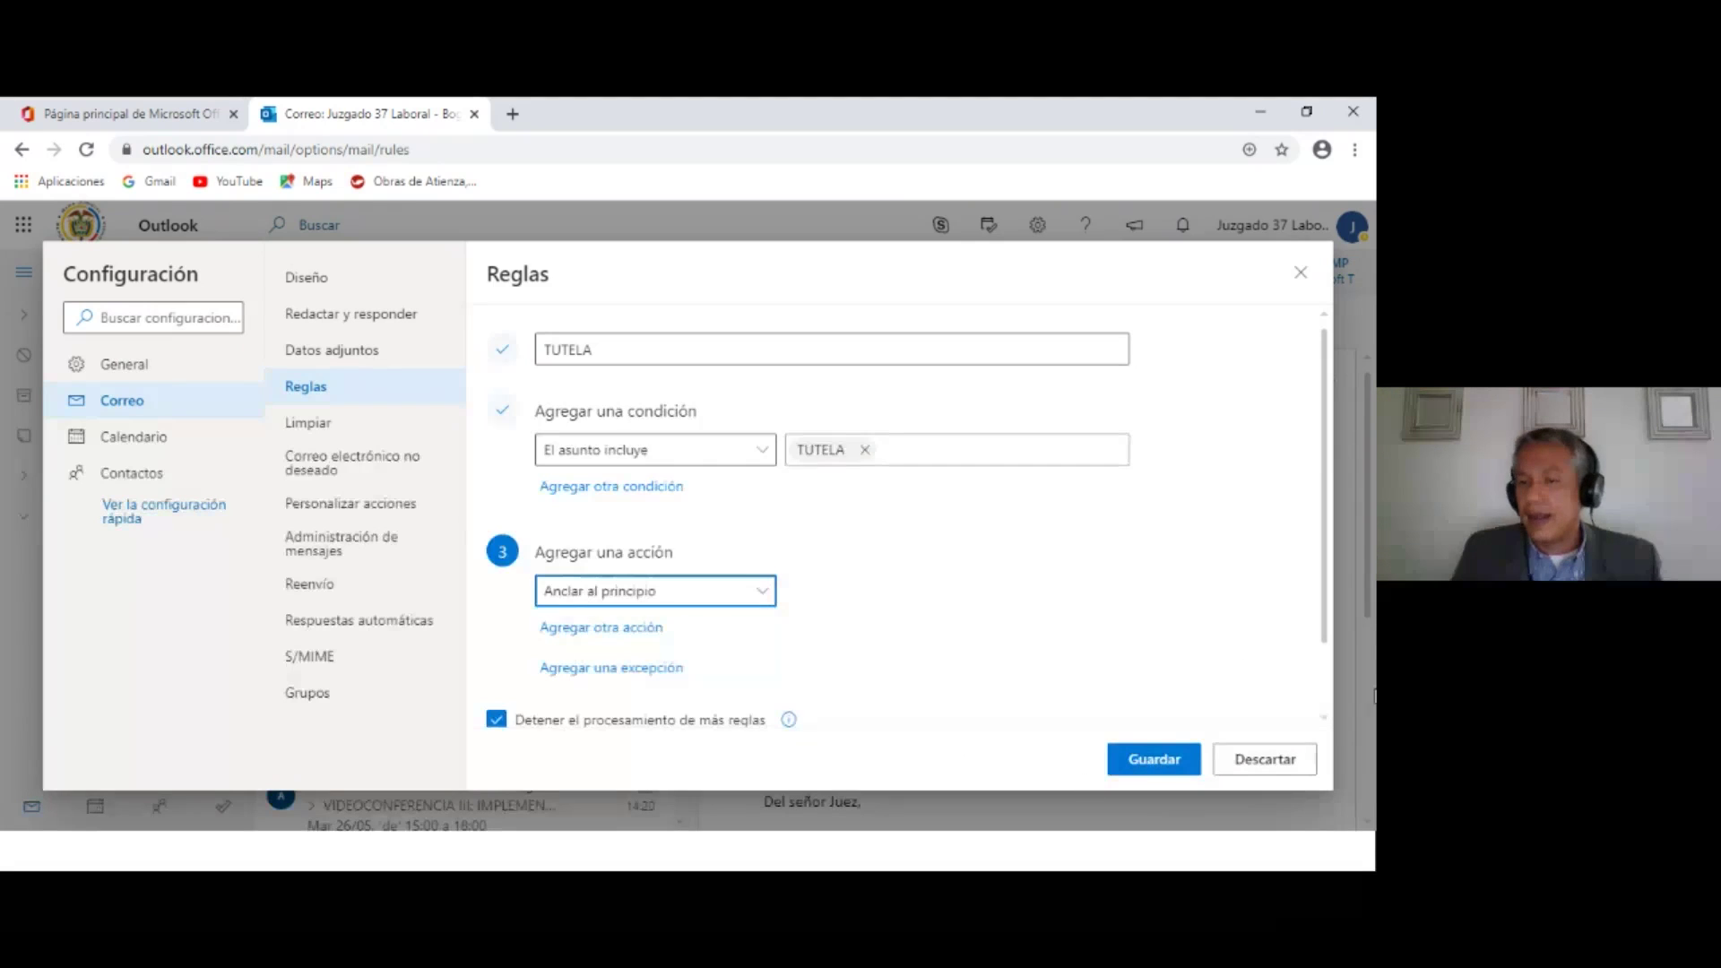
{"action": "left_click", "coordinate": [1264, 769]}
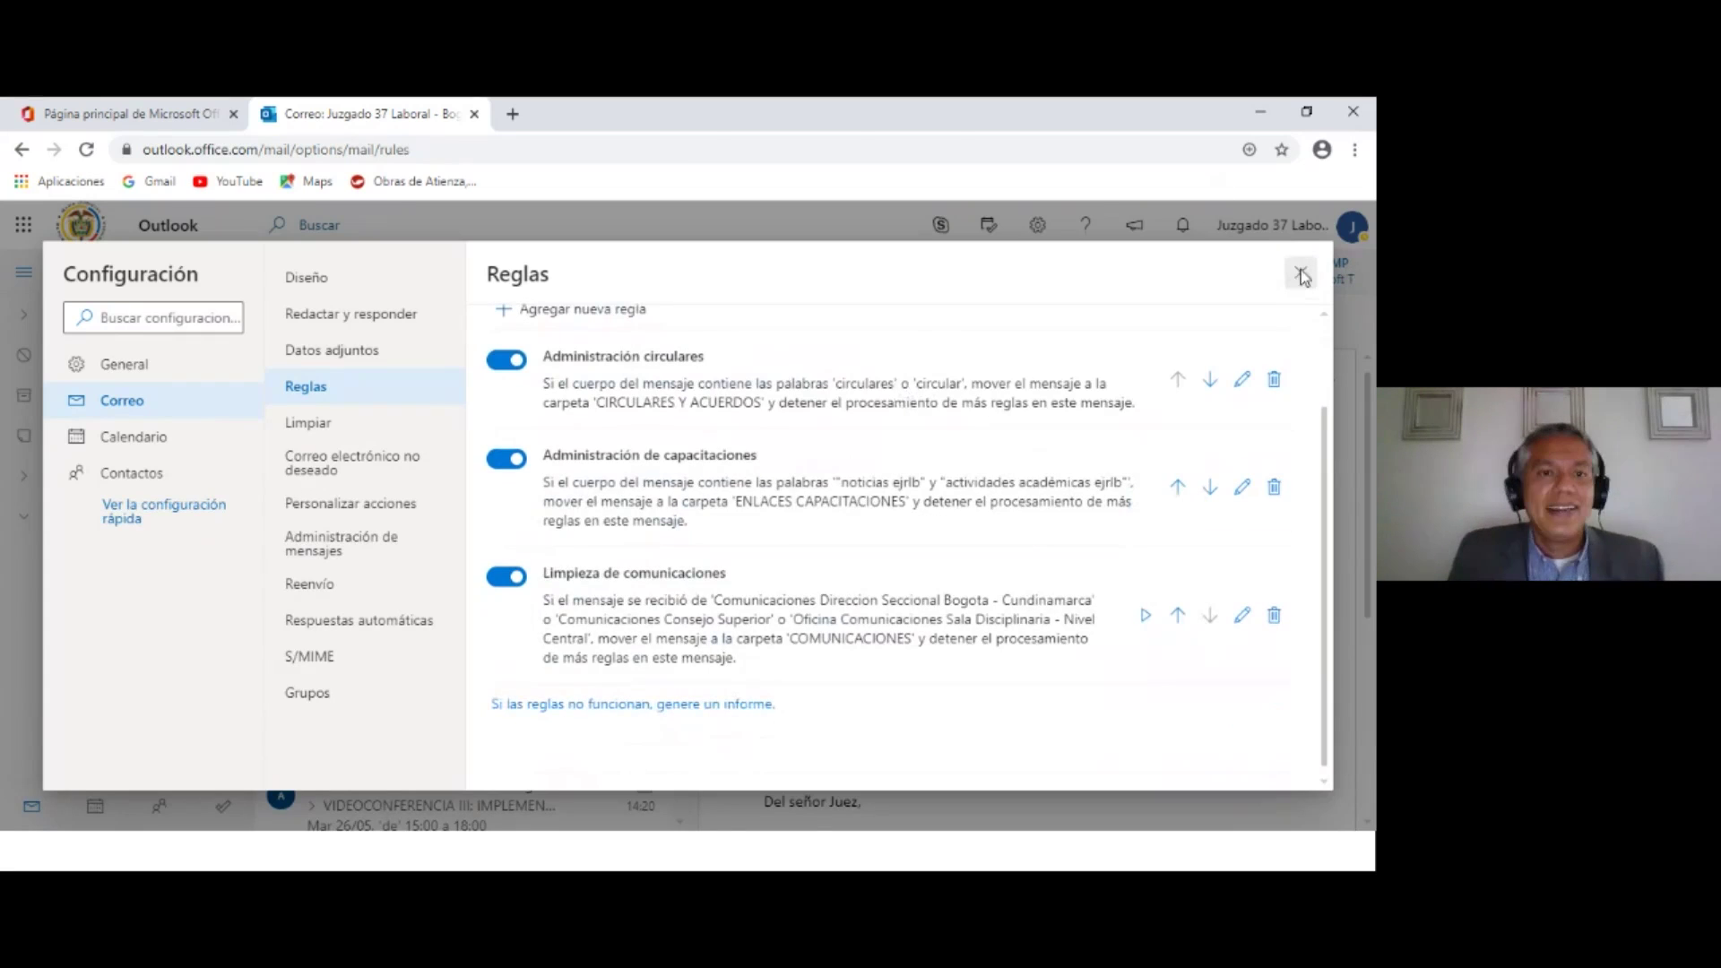
{"action": "left_click", "coordinate": [1301, 272]}
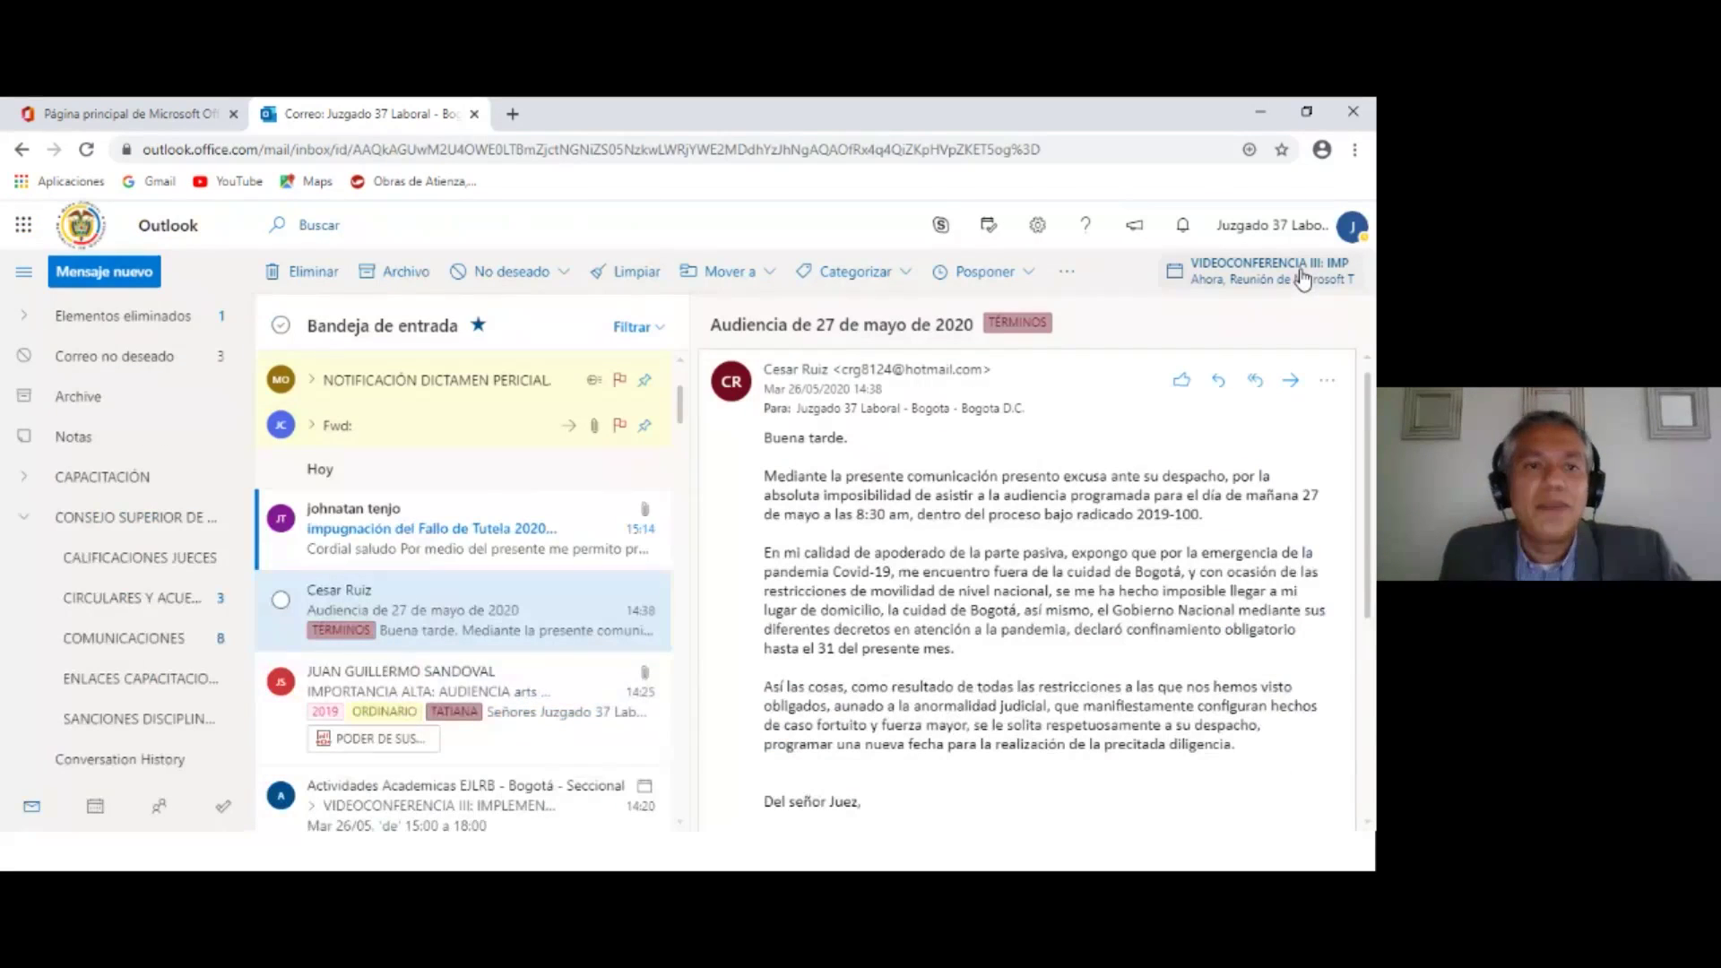
Switch to the PowerPoint slide CREACIÓN DE EVENTOS and return to the Outlook mailbox in Chrome.
{"action": "key", "text": "alt+Tab"}
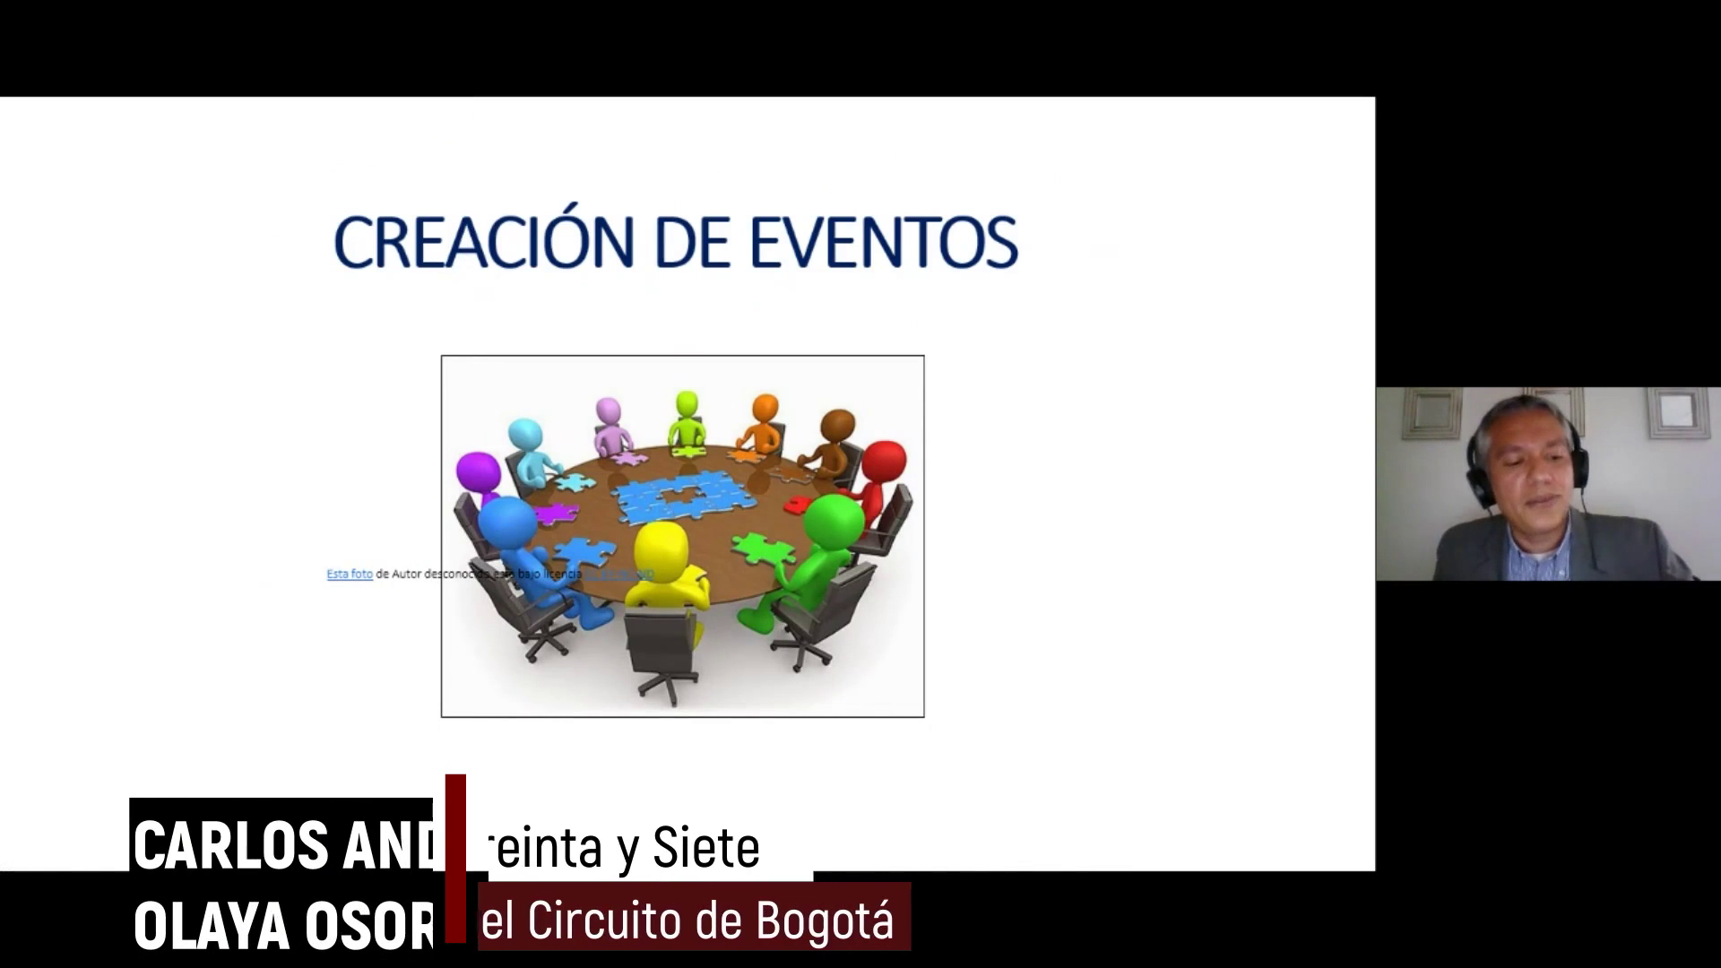
{"action": "key", "text": "alt+Tab"}
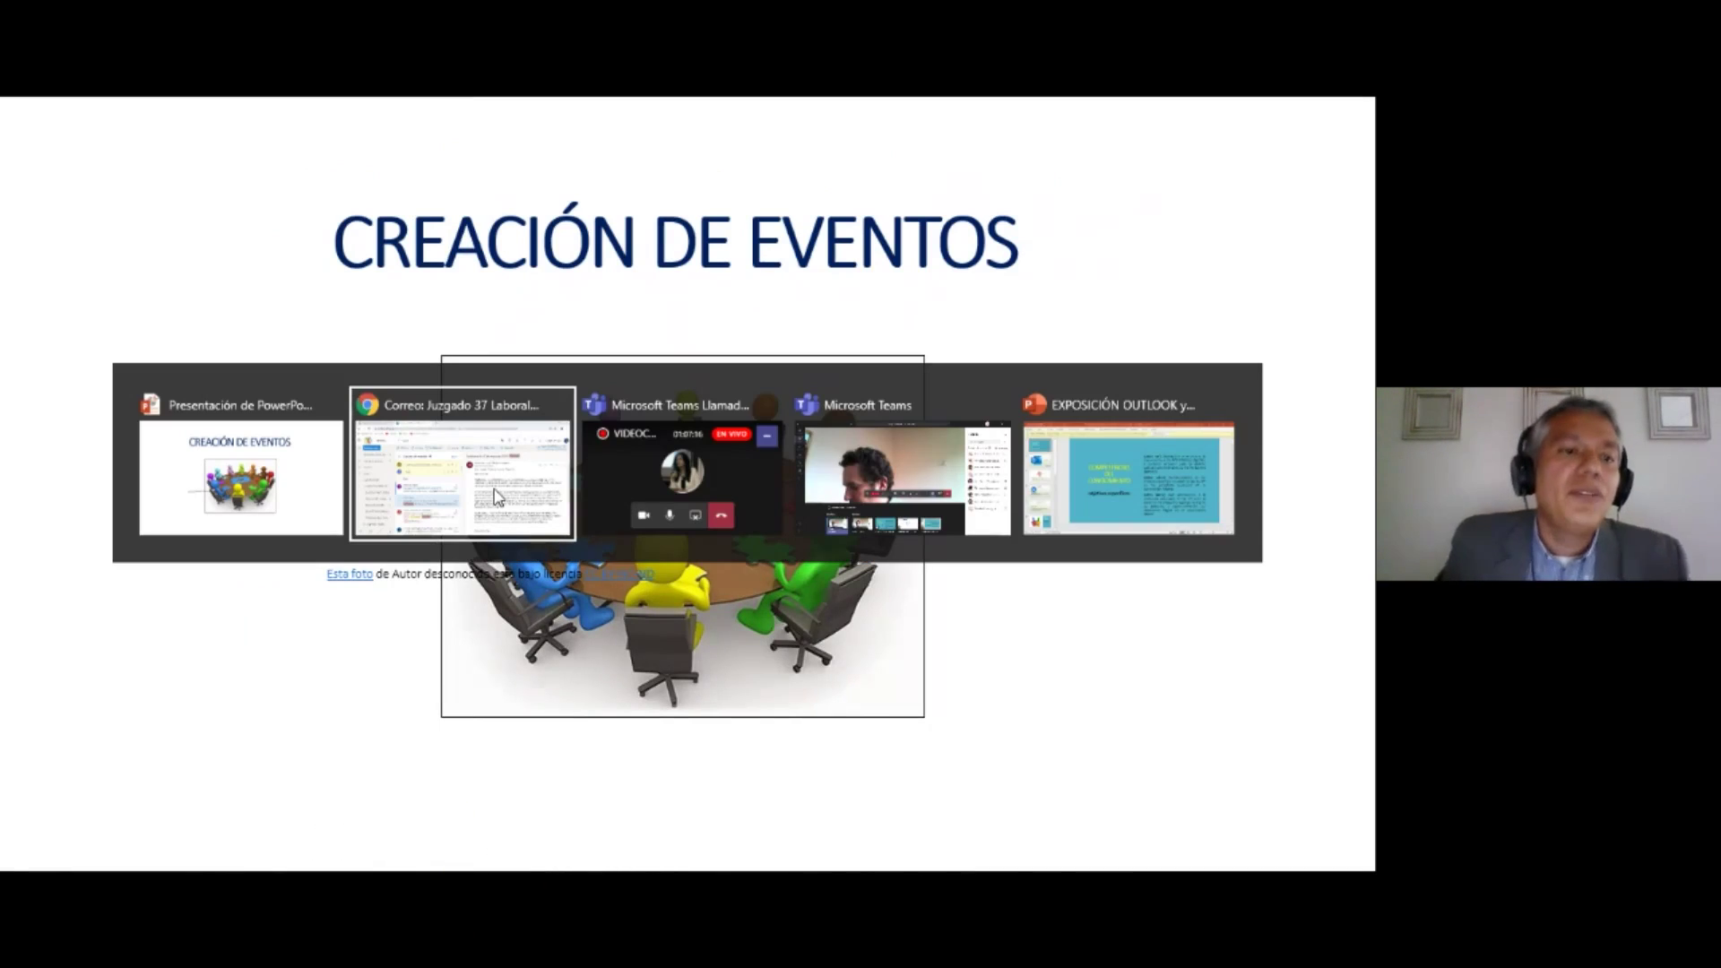
{"action": "left_click", "coordinate": [496, 497]}
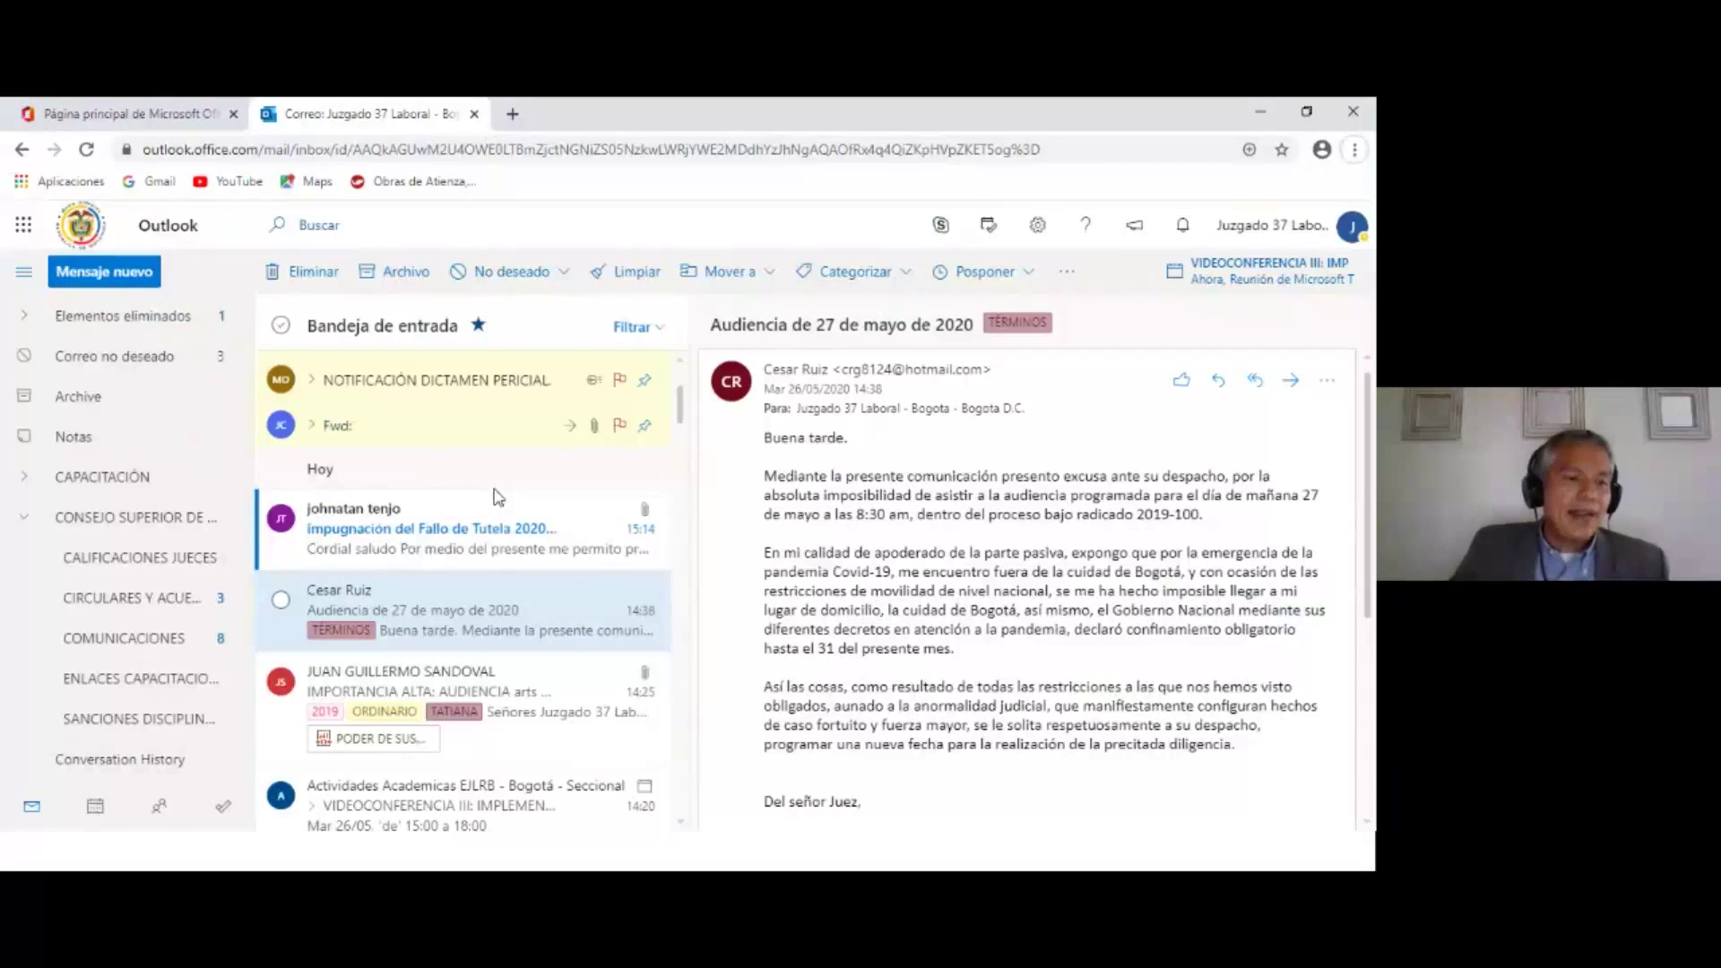
Create a calendar event on 3 June 2020 with the title AUDIENCIA ORDINARIO.
{"action": "scroll", "coordinate": [231, 434], "scroll_direction": "down", "scroll_amount": 5}
{"action": "scroll", "coordinate": [230, 434], "scroll_direction": "down", "scroll_amount": 5}
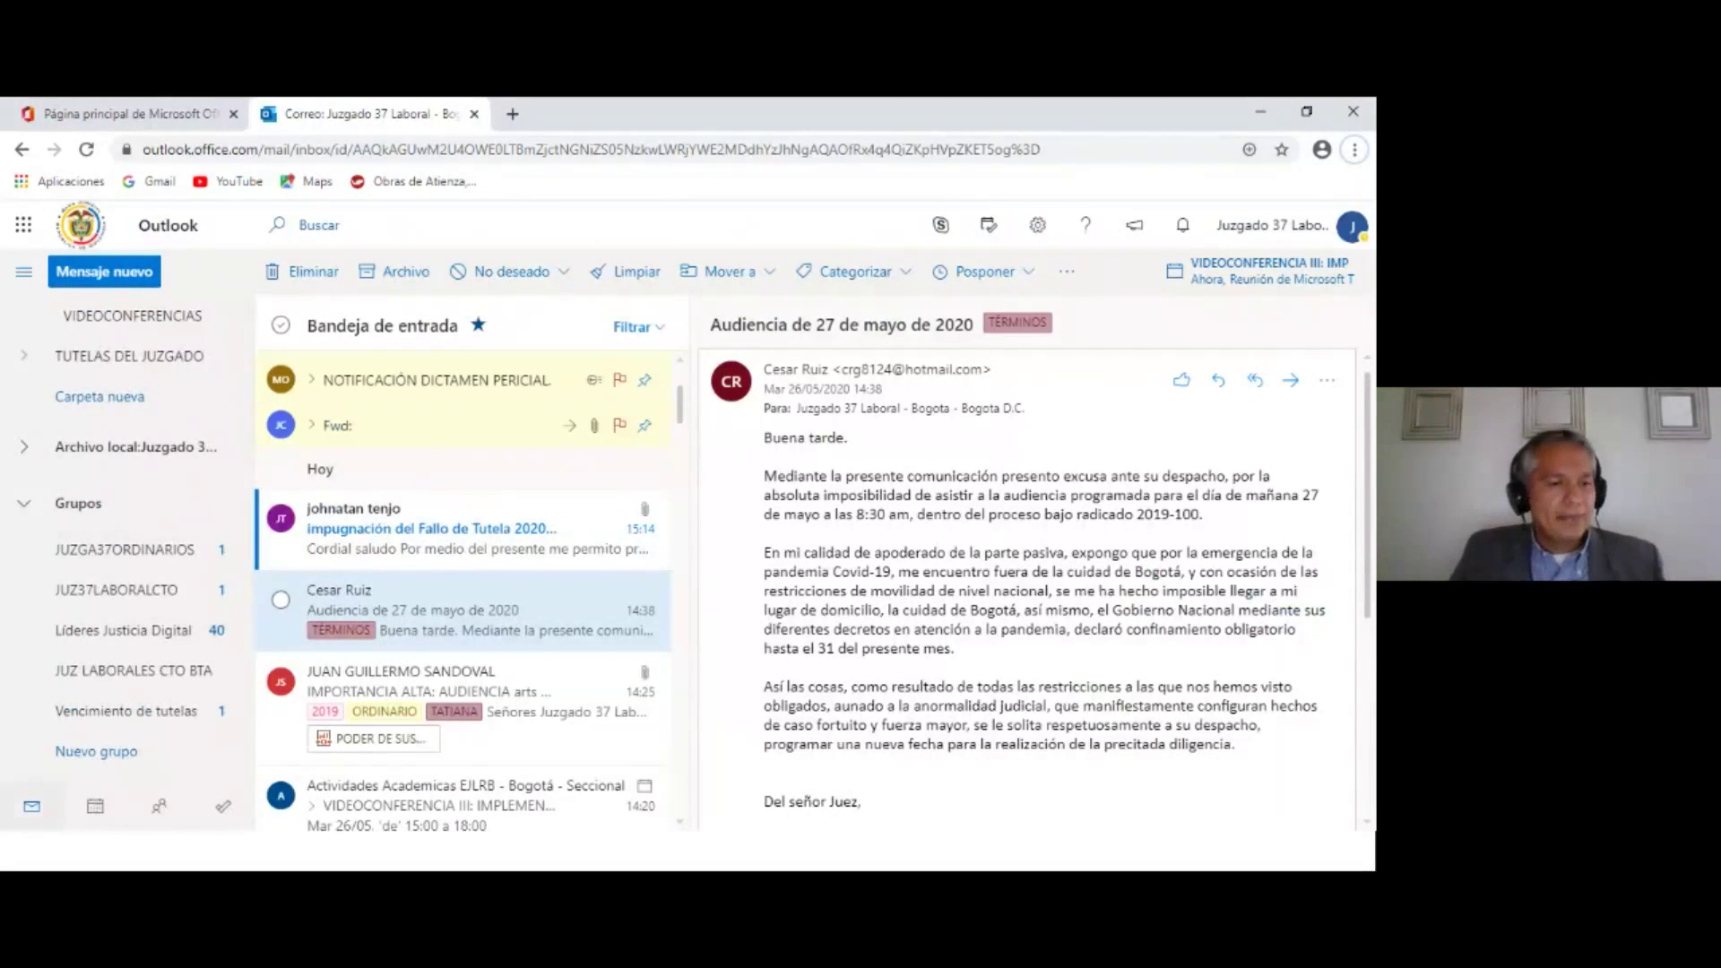
{"action": "left_click", "coordinate": [94, 811]}
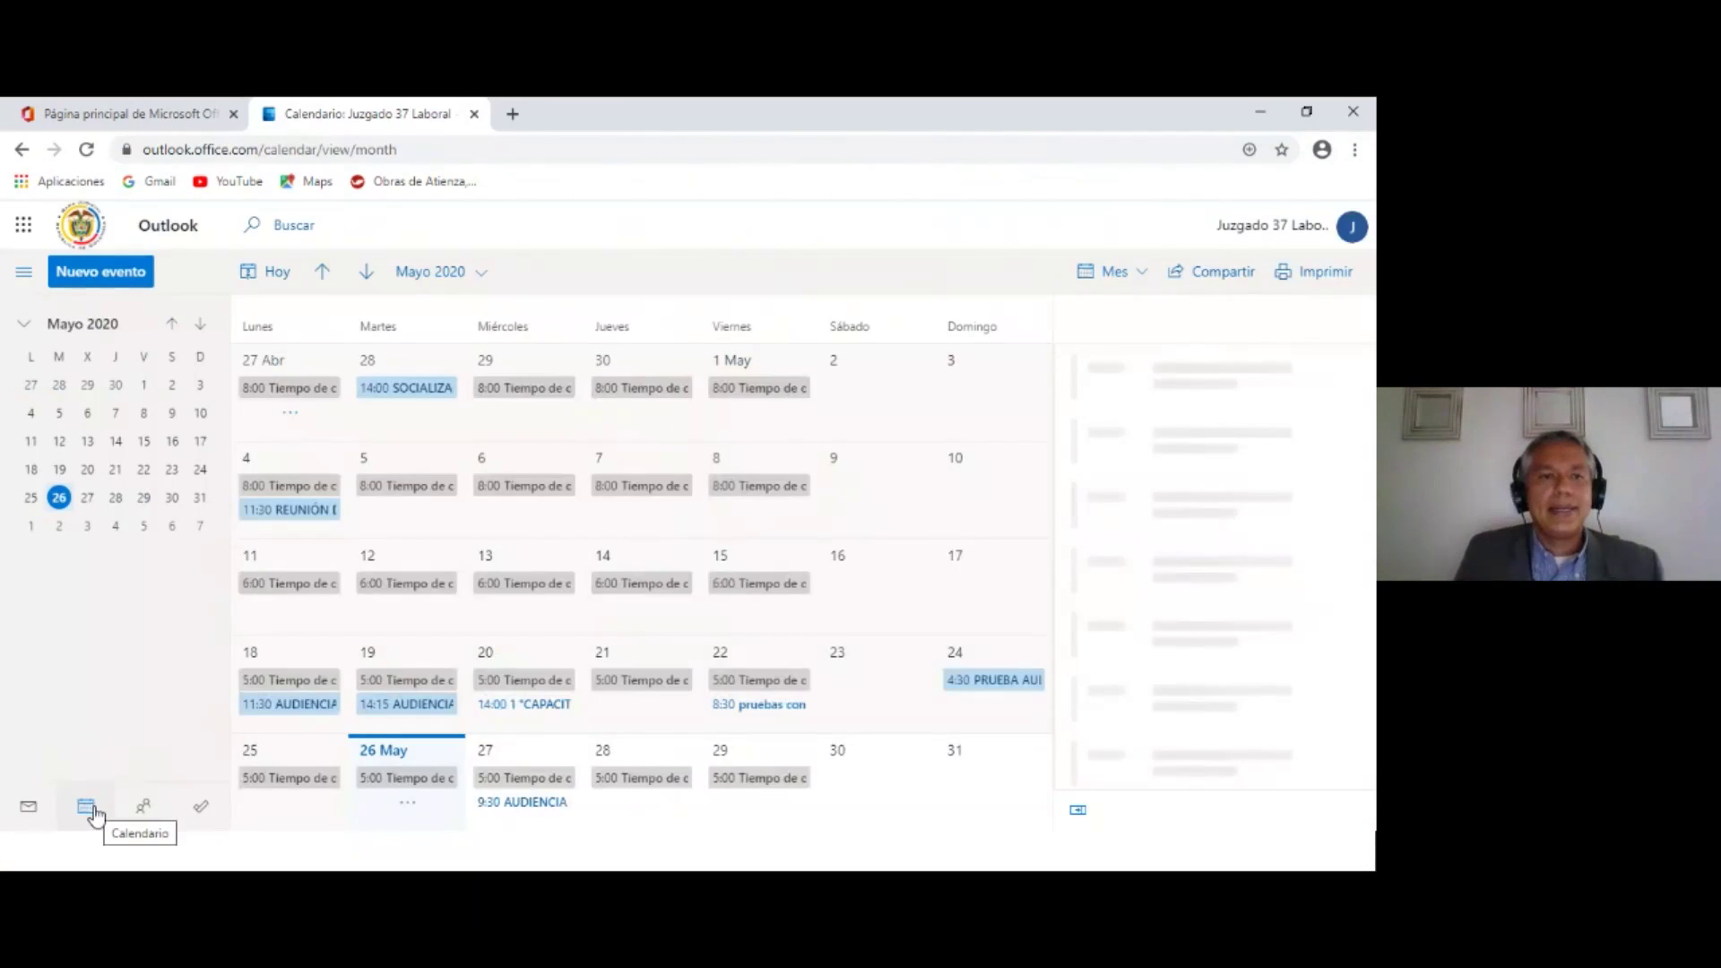
{"action": "left_click", "coordinate": [366, 273]}
{"action": "double_click", "coordinate": [504, 403]}
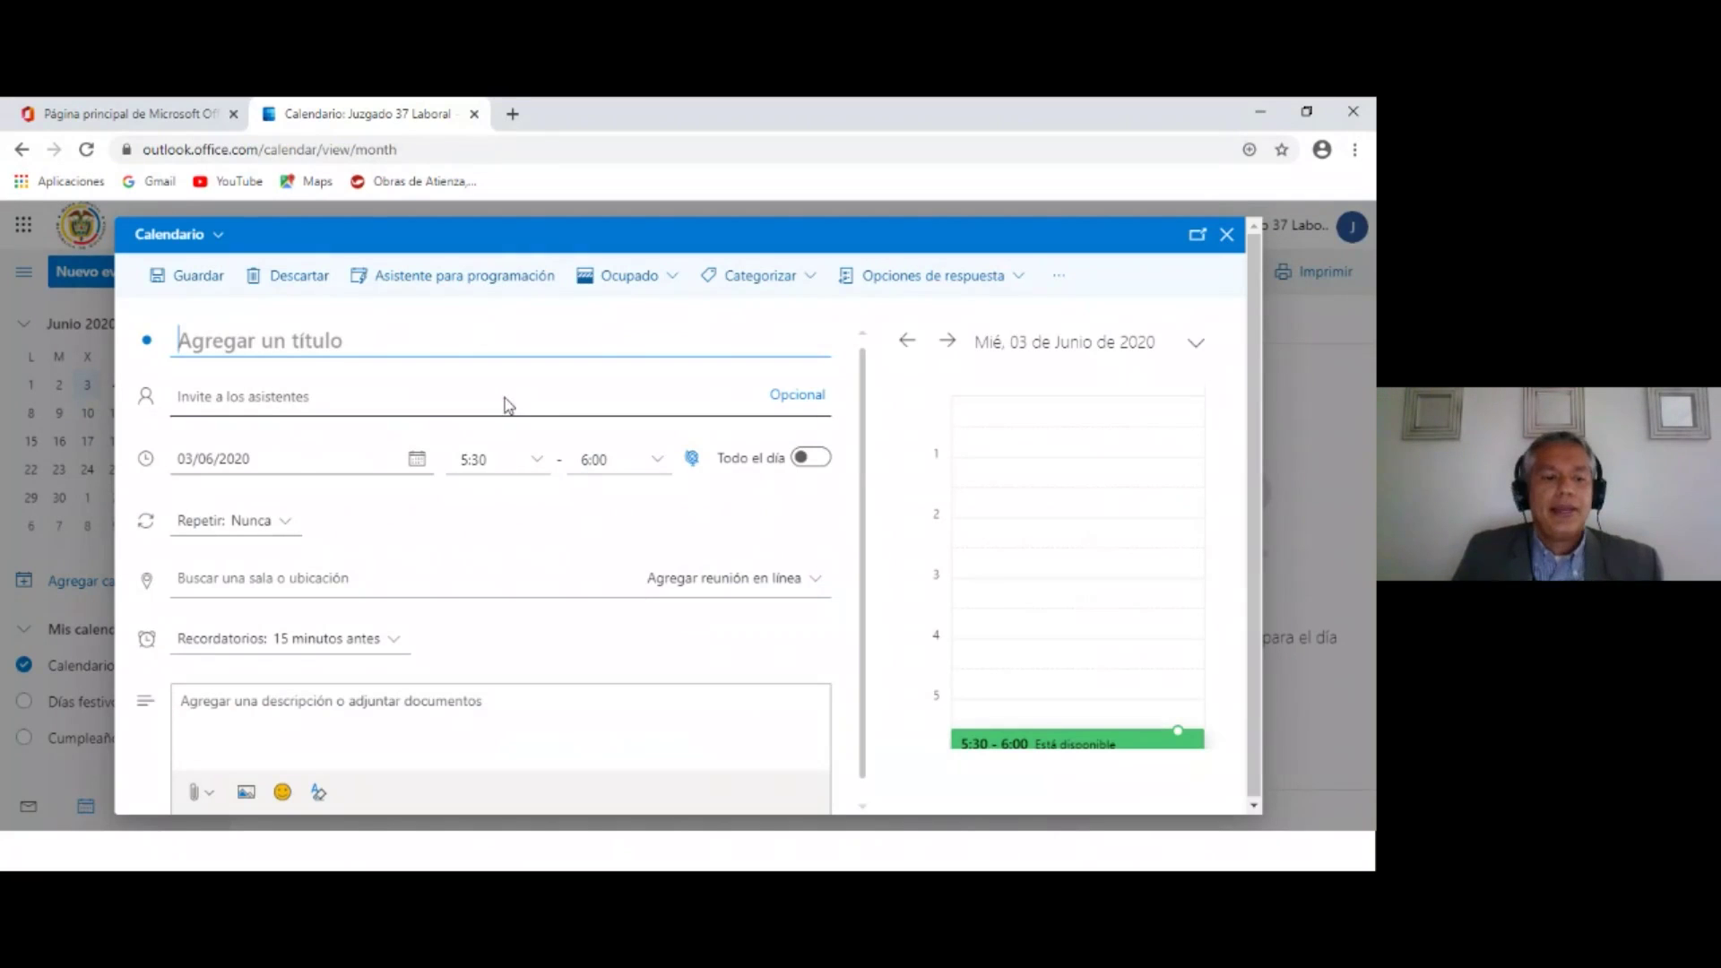
{"action": "type", "text": "AUDIENCIA "}
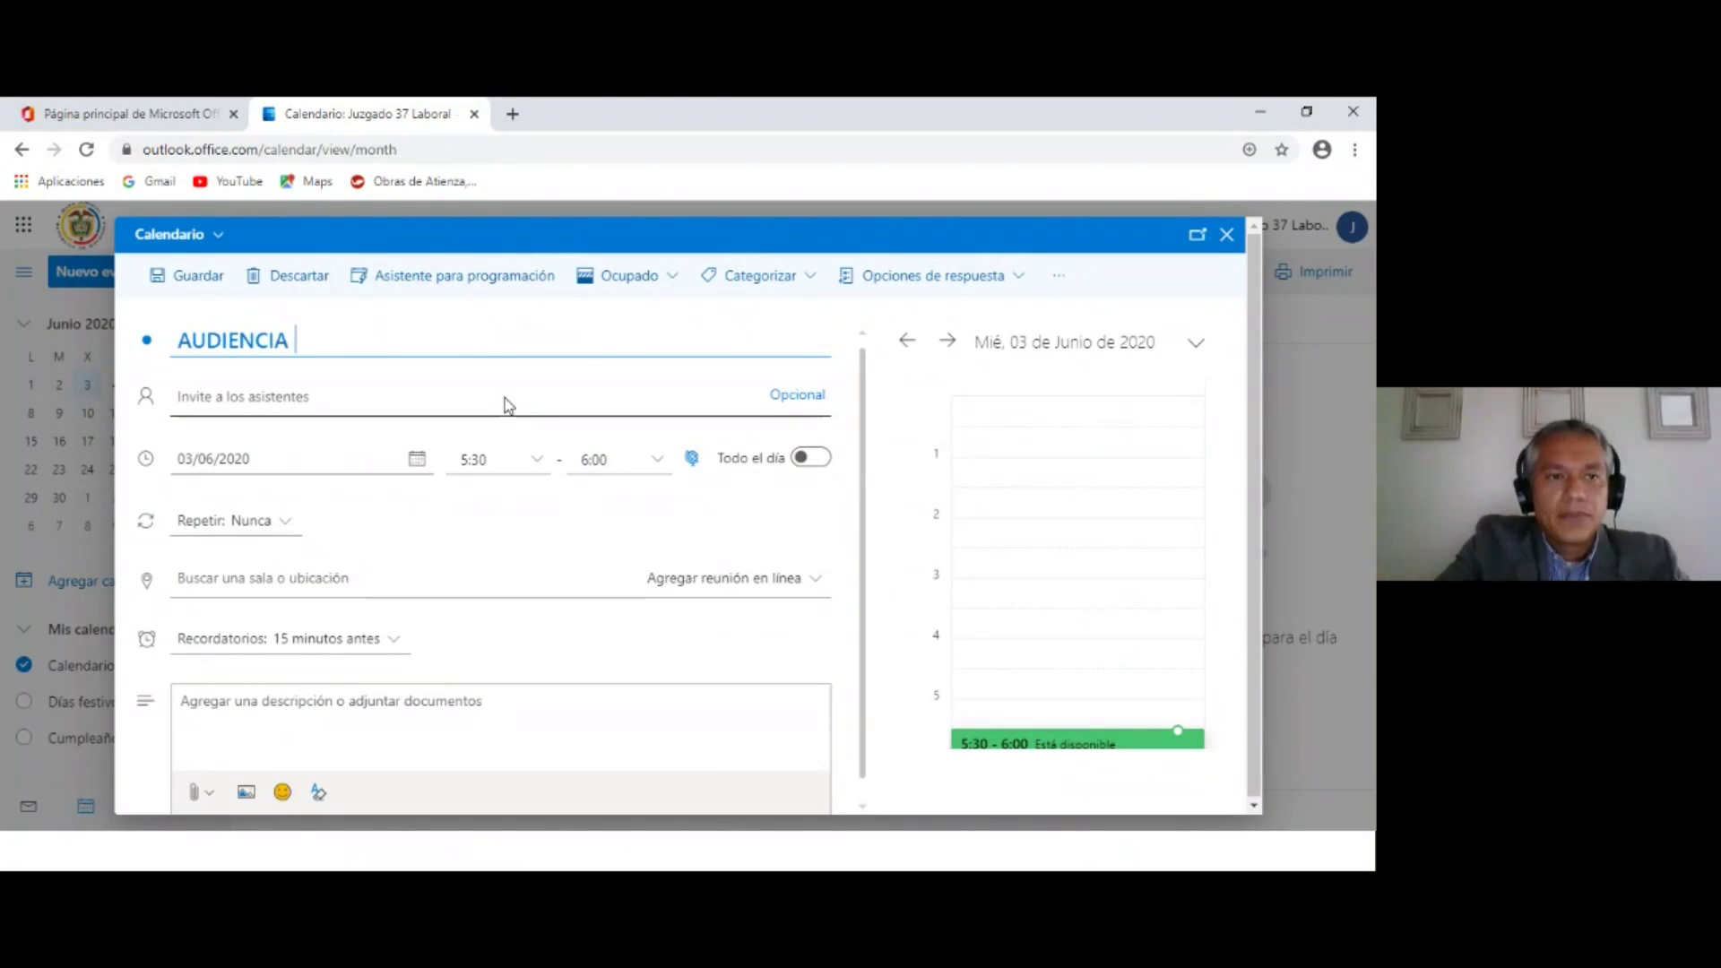
{"action": "type", "text": "ORDINARIO"}
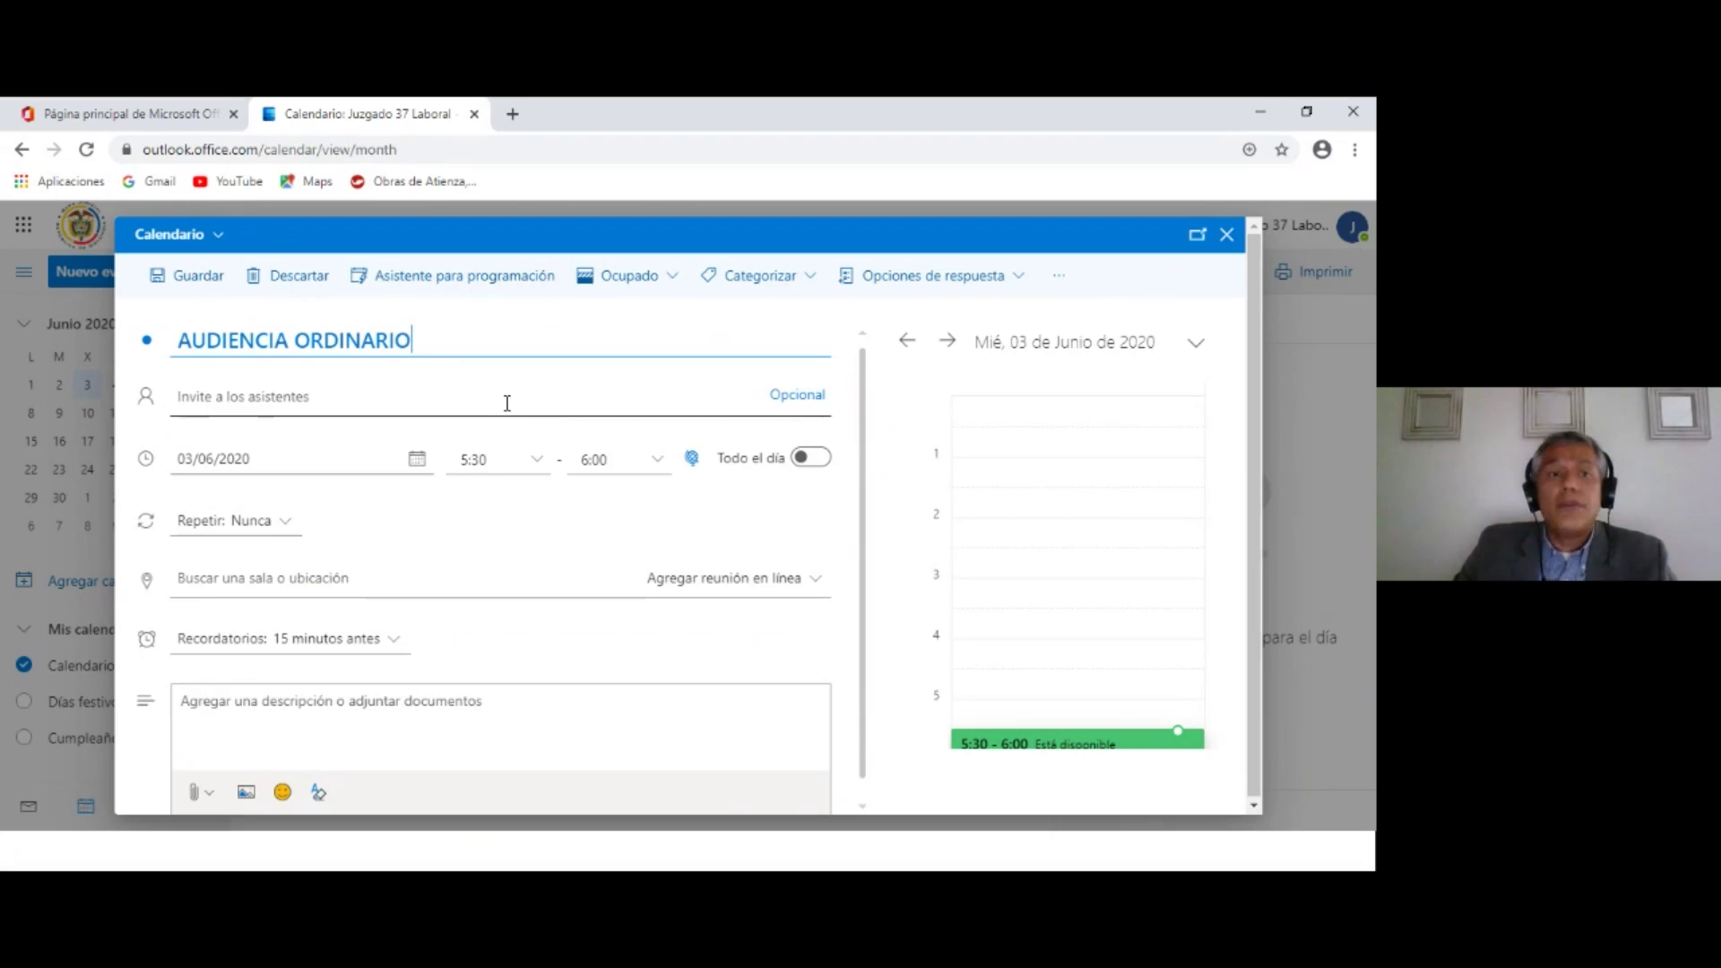
Invite the first suggested contact as a required attendee and show the field for optional attendees.
{"action": "left_click", "coordinate": [507, 404]}
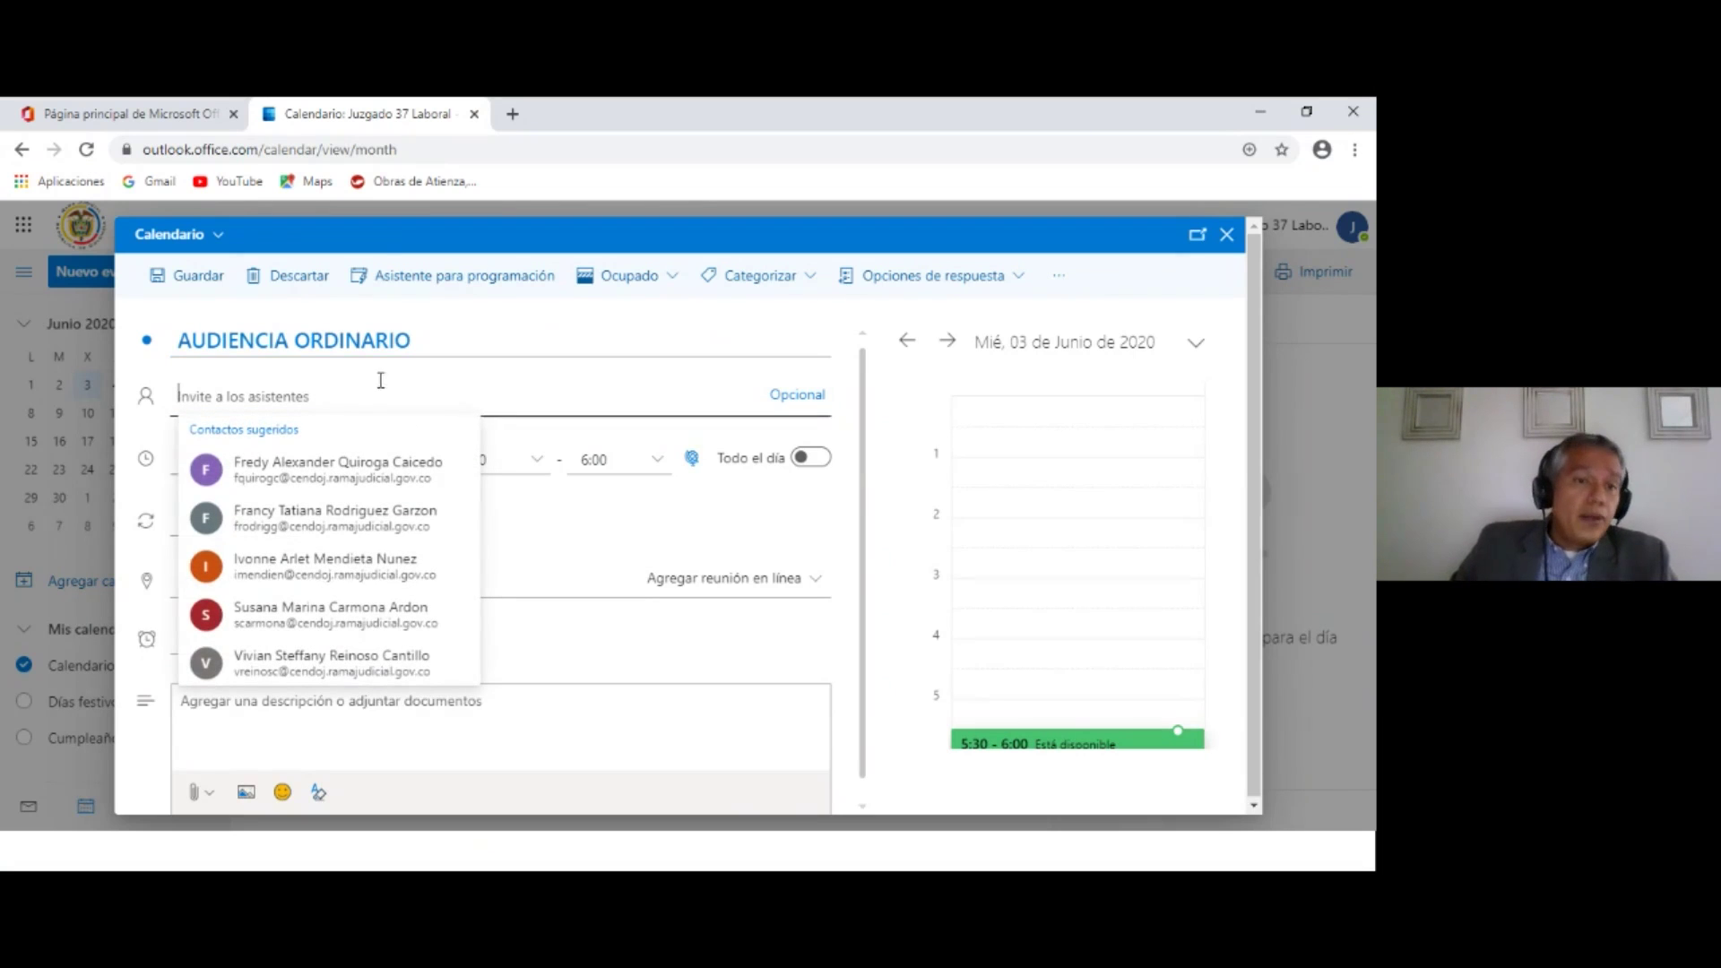
{"action": "left_click", "coordinate": [324, 484]}
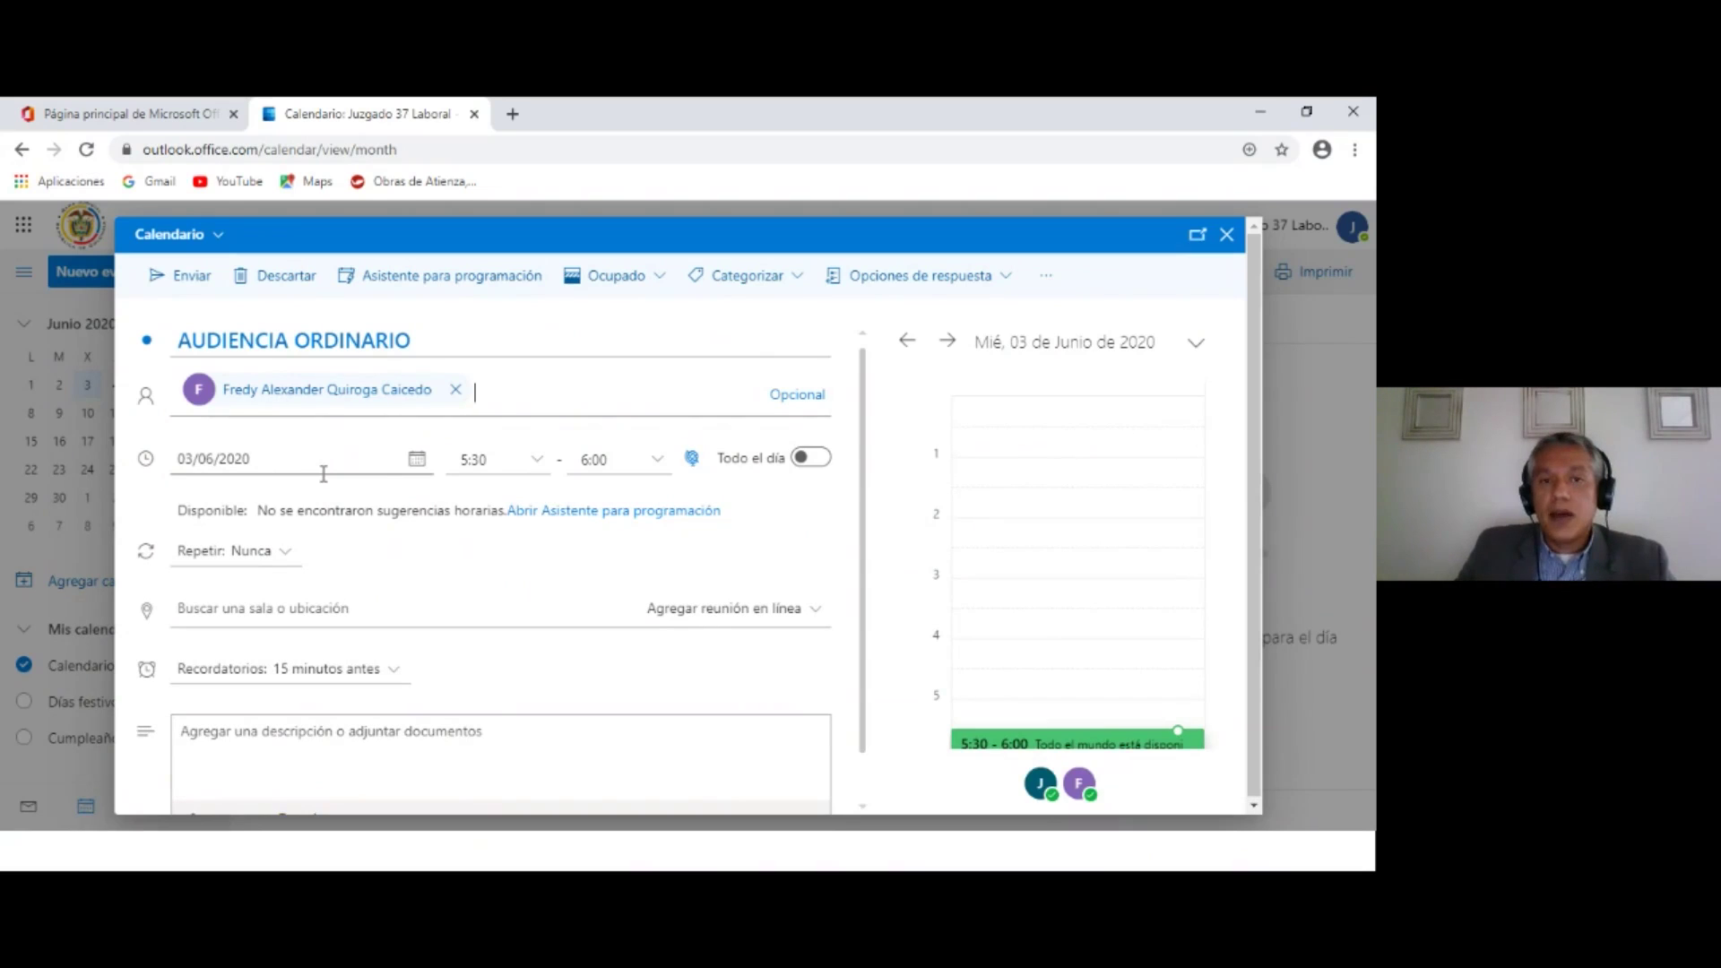
{"action": "left_click", "coordinate": [601, 376]}
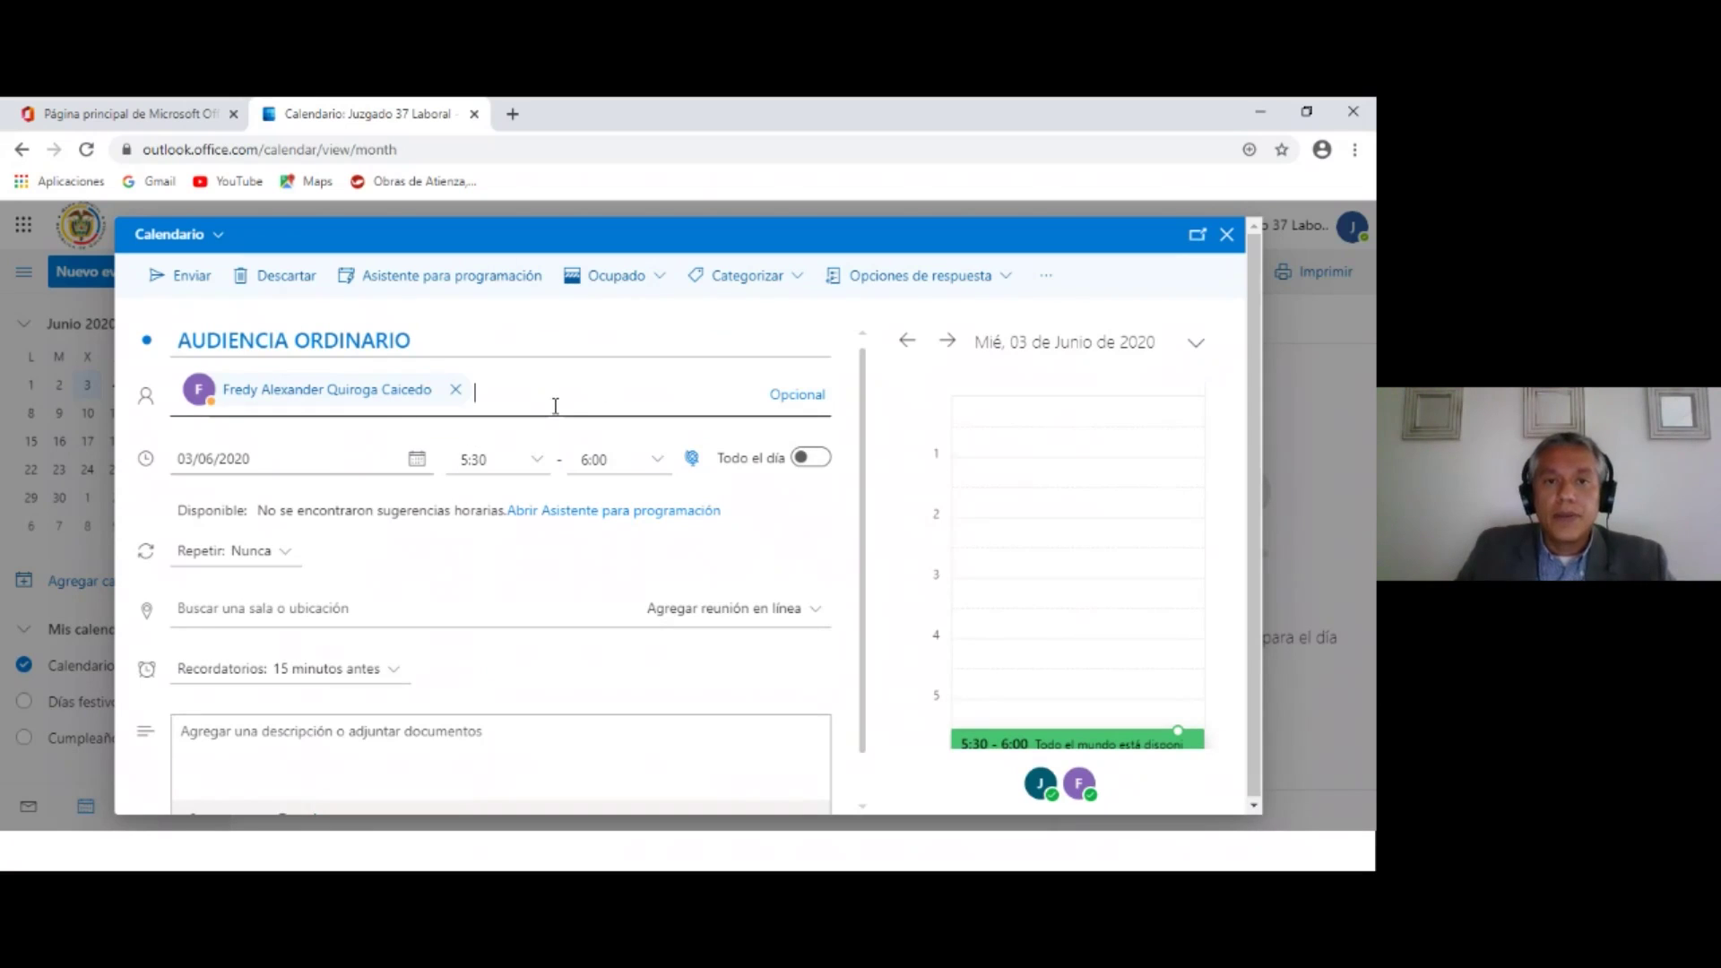
{"action": "left_click", "coordinate": [792, 394]}
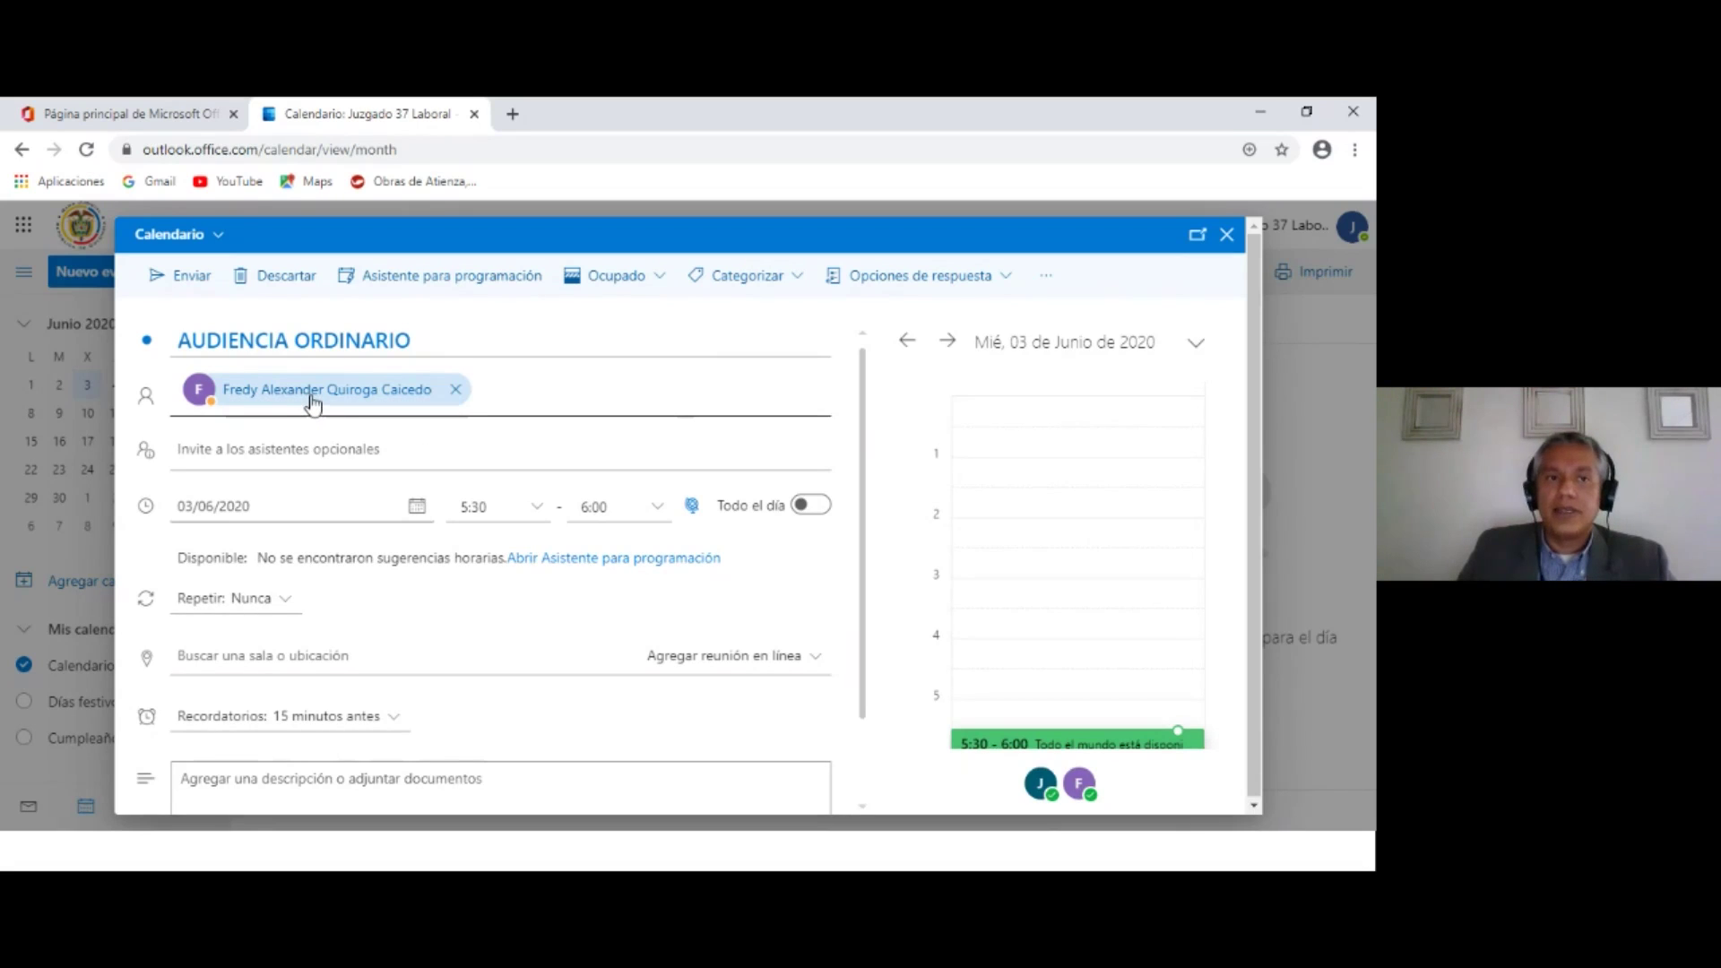
{"action": "left_click", "coordinate": [299, 450]}
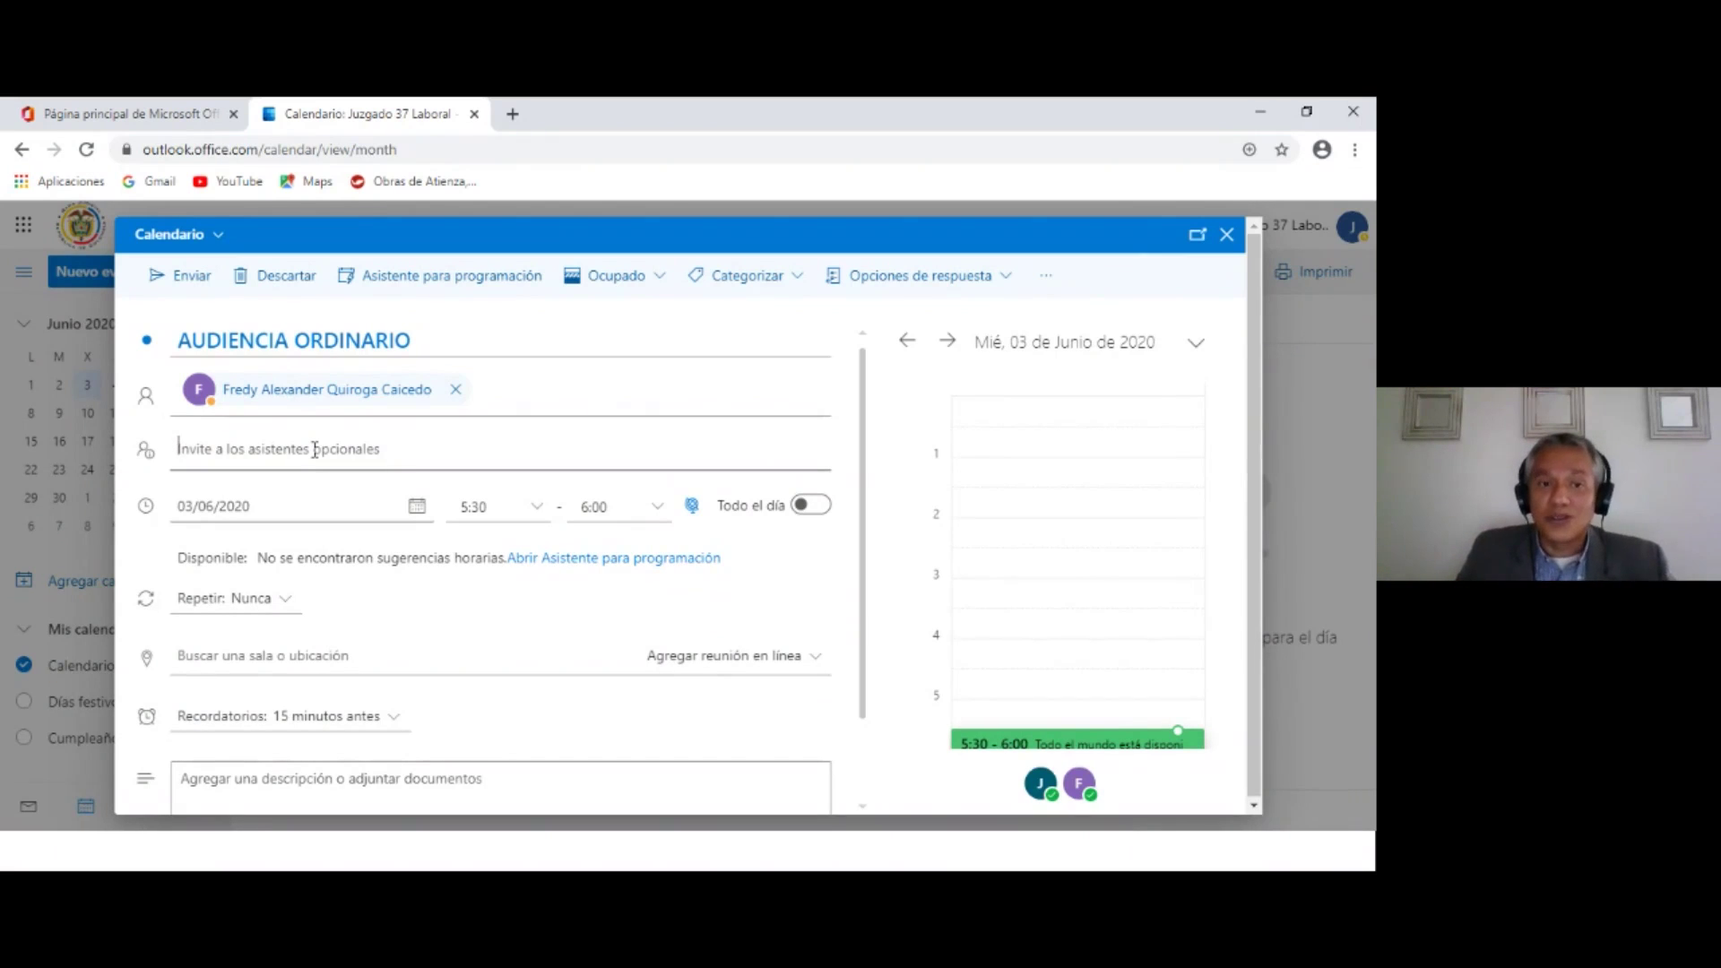
Set the event's start time to 8:30.
{"action": "left_click", "coordinate": [534, 511]}
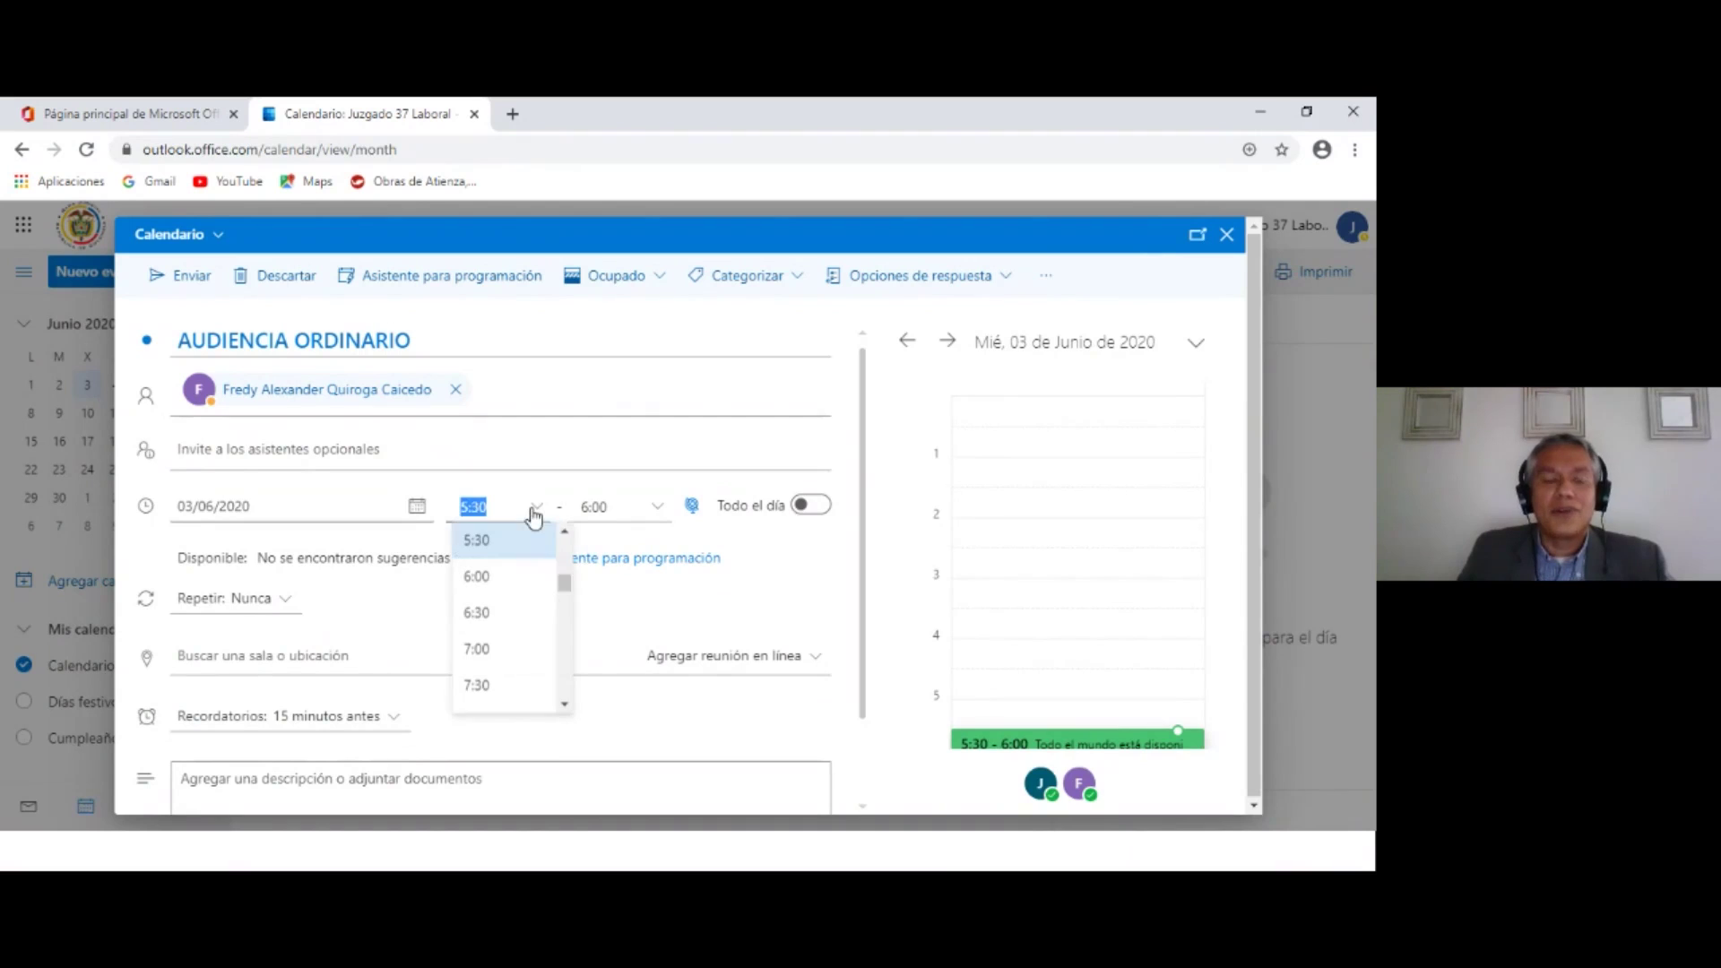
{"action": "left_click_drag", "start_coordinate": [563, 581], "coordinate": [567, 597]}
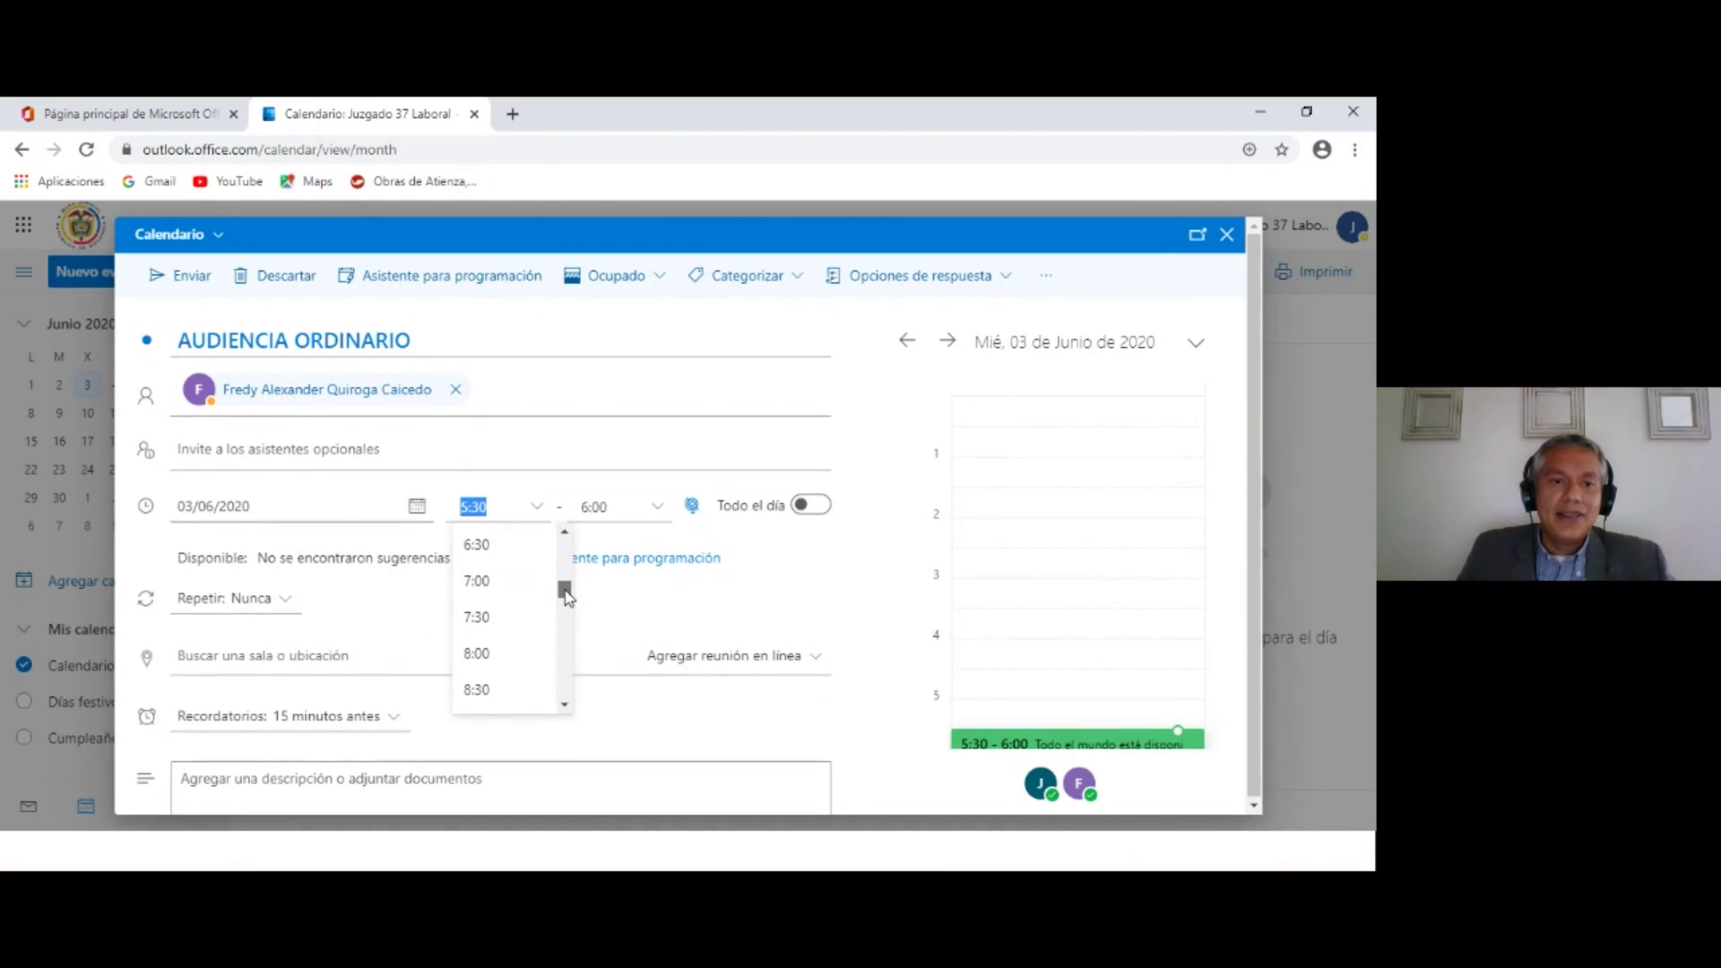
{"action": "left_click", "coordinate": [484, 684]}
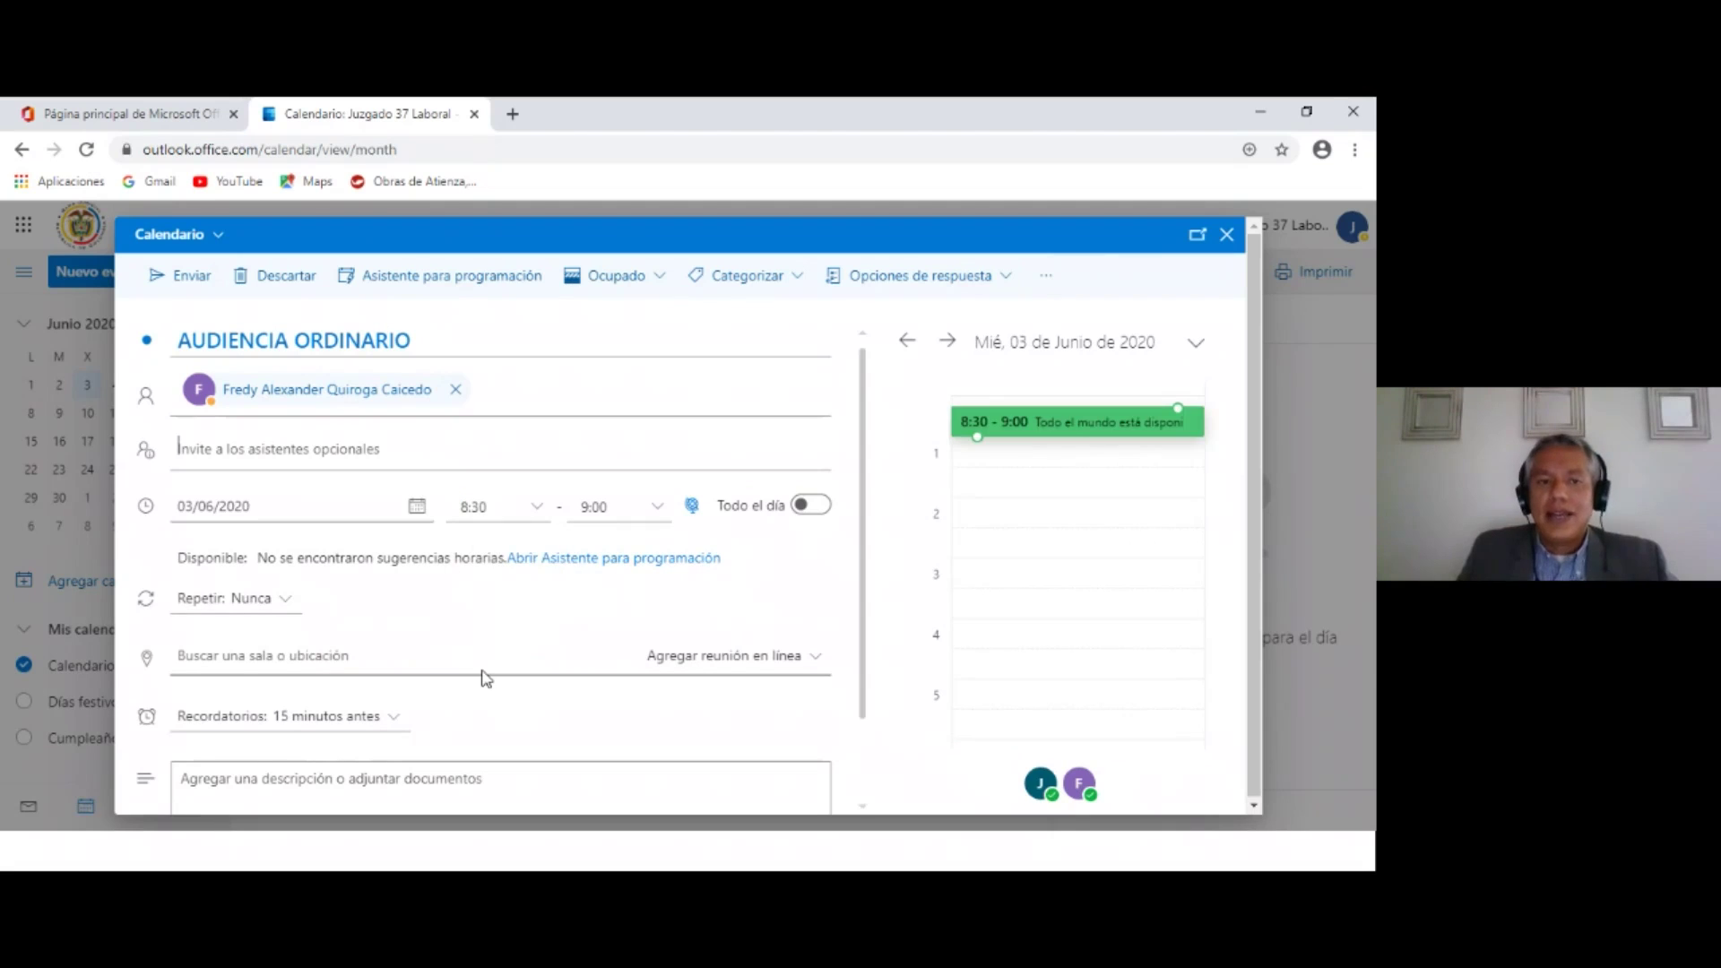
Dismiss the browser's location request and make the event an online Teams meeting.
{"action": "scroll", "coordinate": [833, 583], "scroll_direction": "down", "scroll_amount": 1}
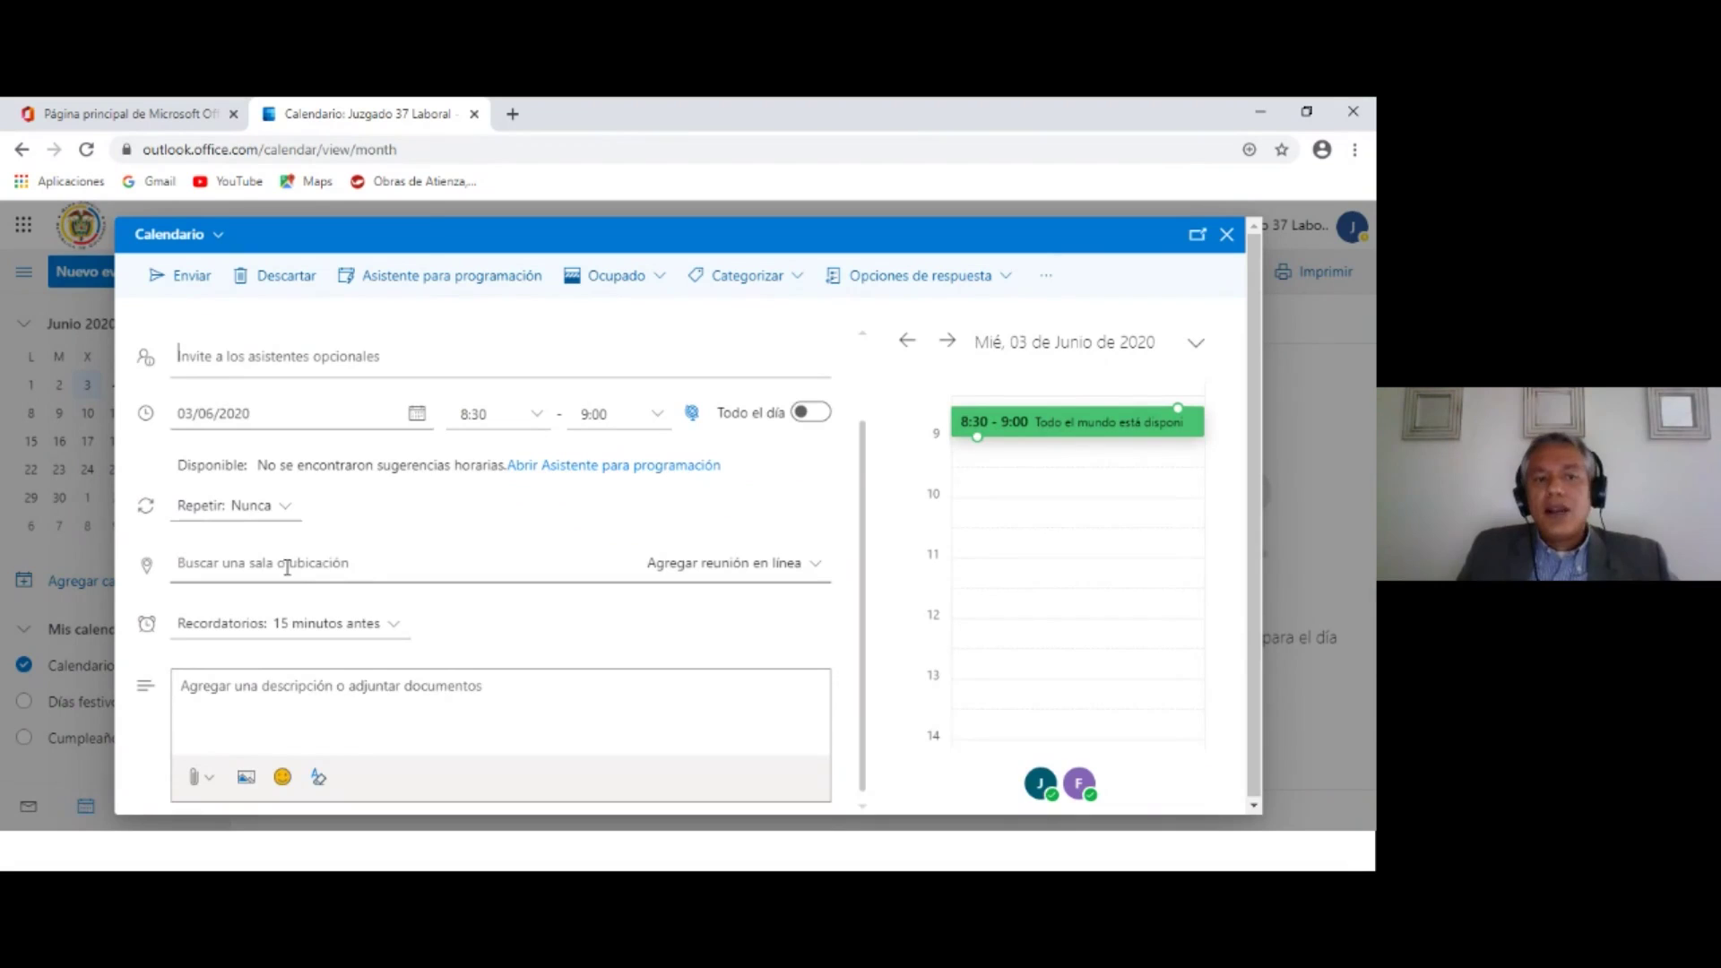
{"action": "left_click", "coordinate": [347, 567]}
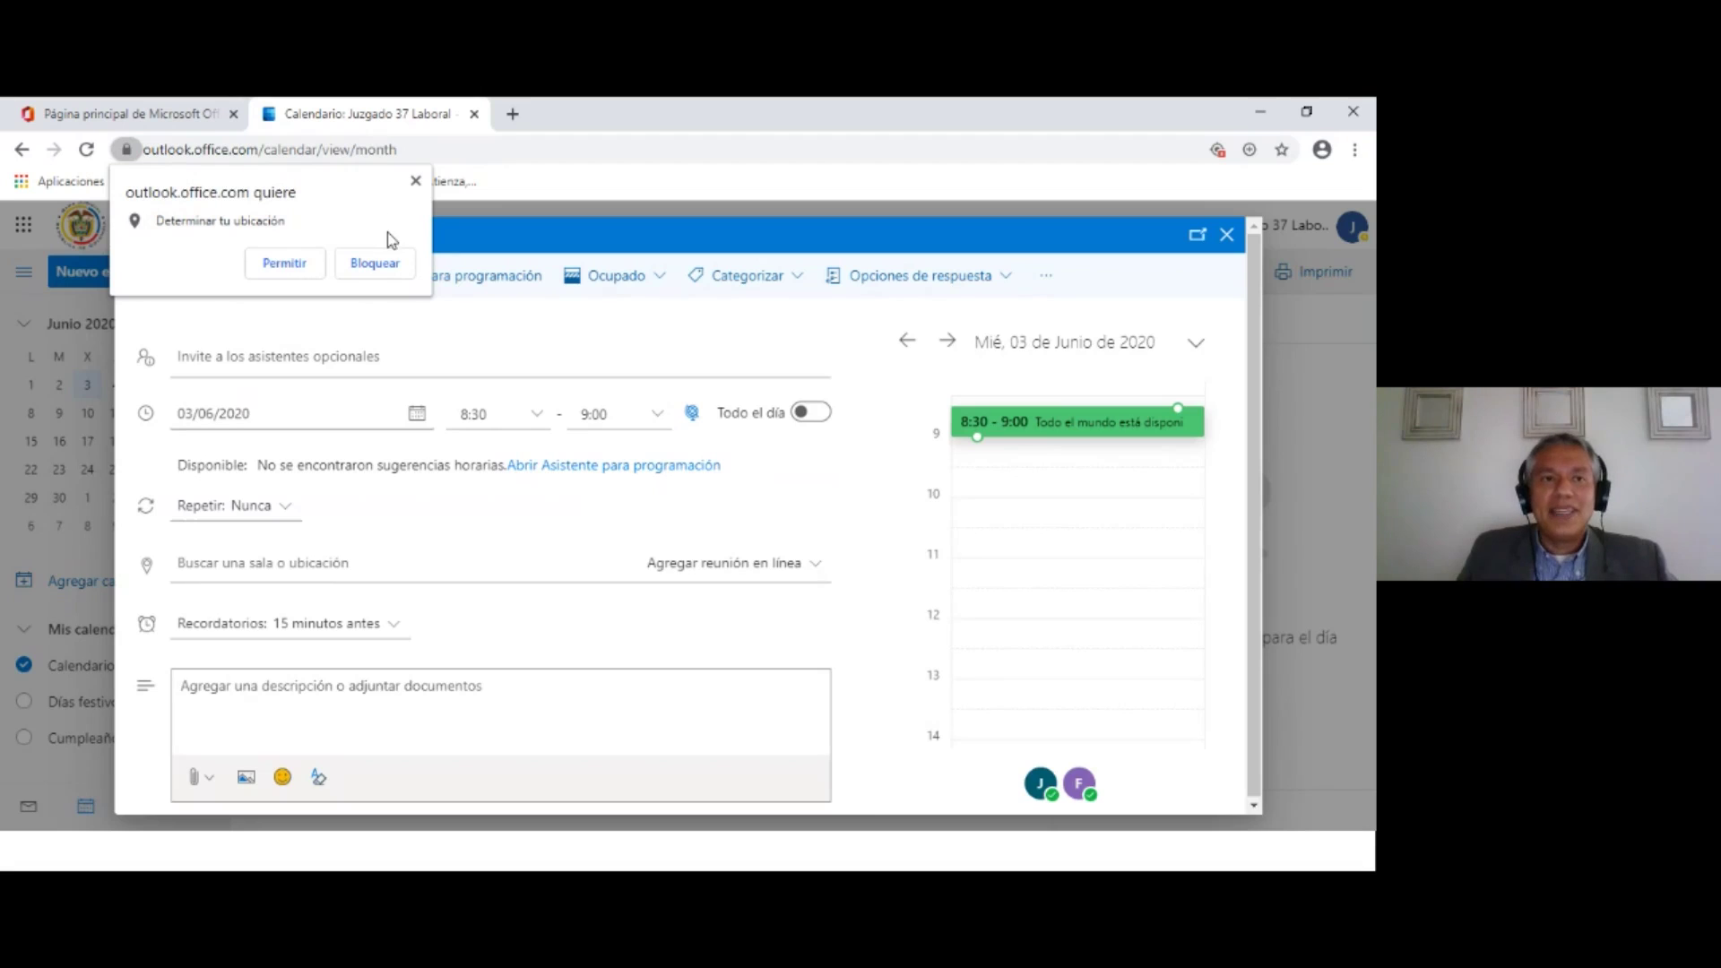
{"action": "left_click", "coordinate": [416, 182]}
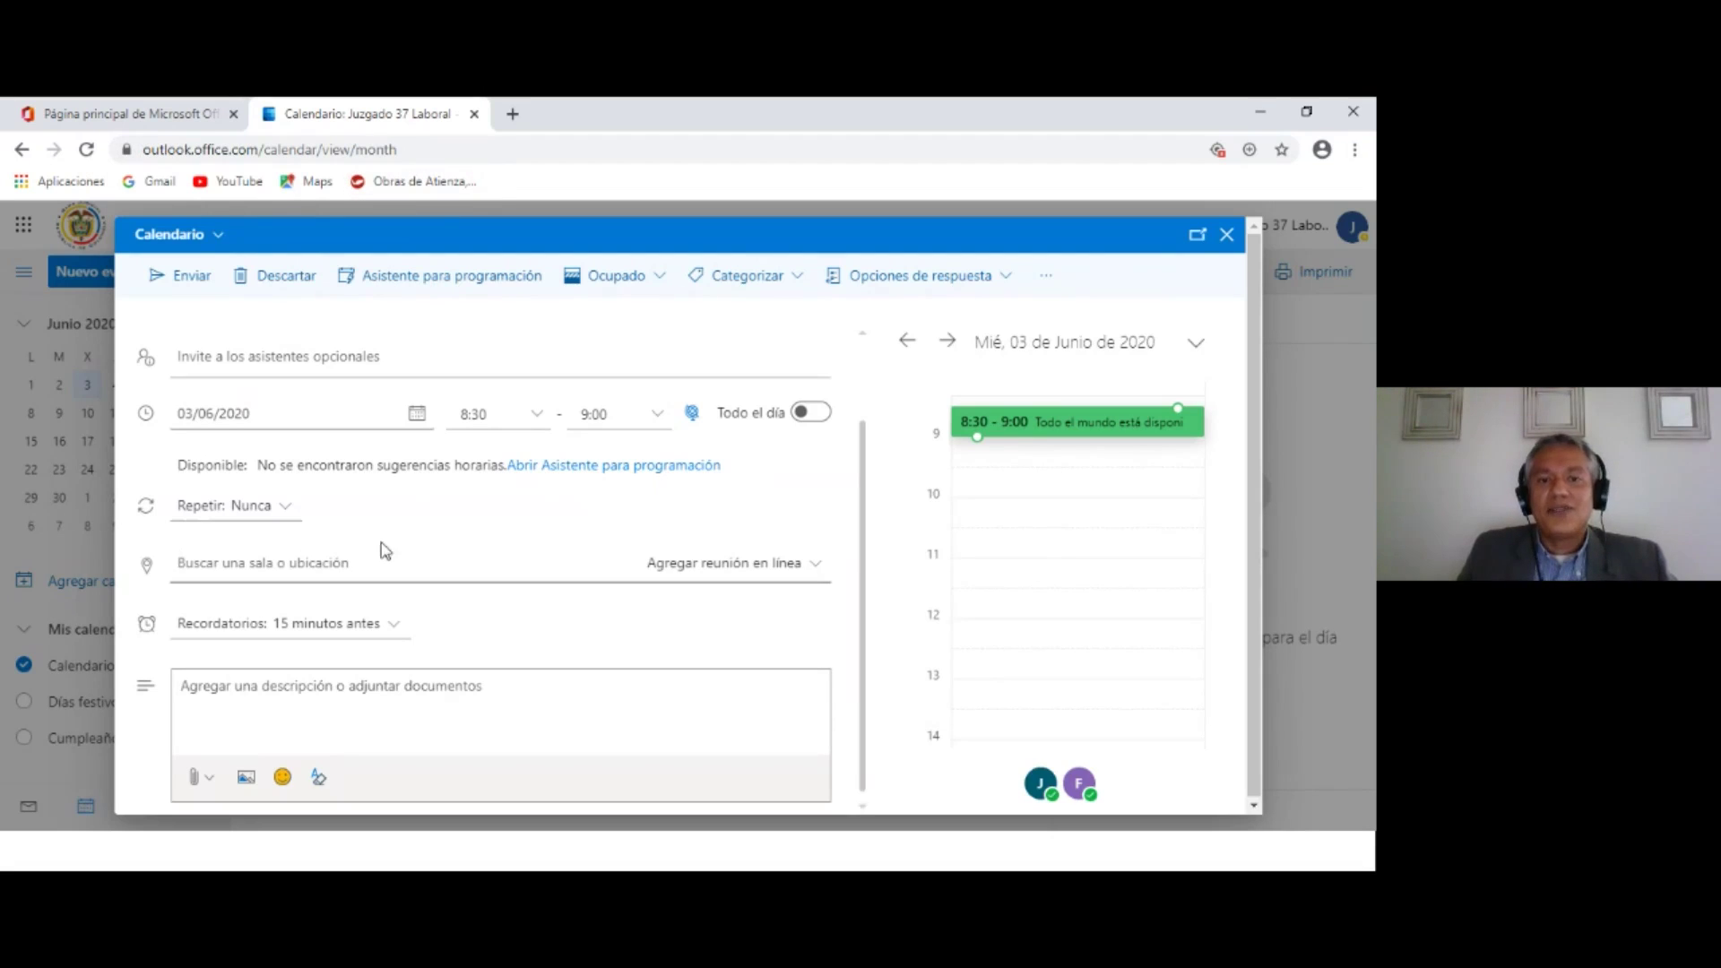
{"action": "left_click", "coordinate": [789, 567]}
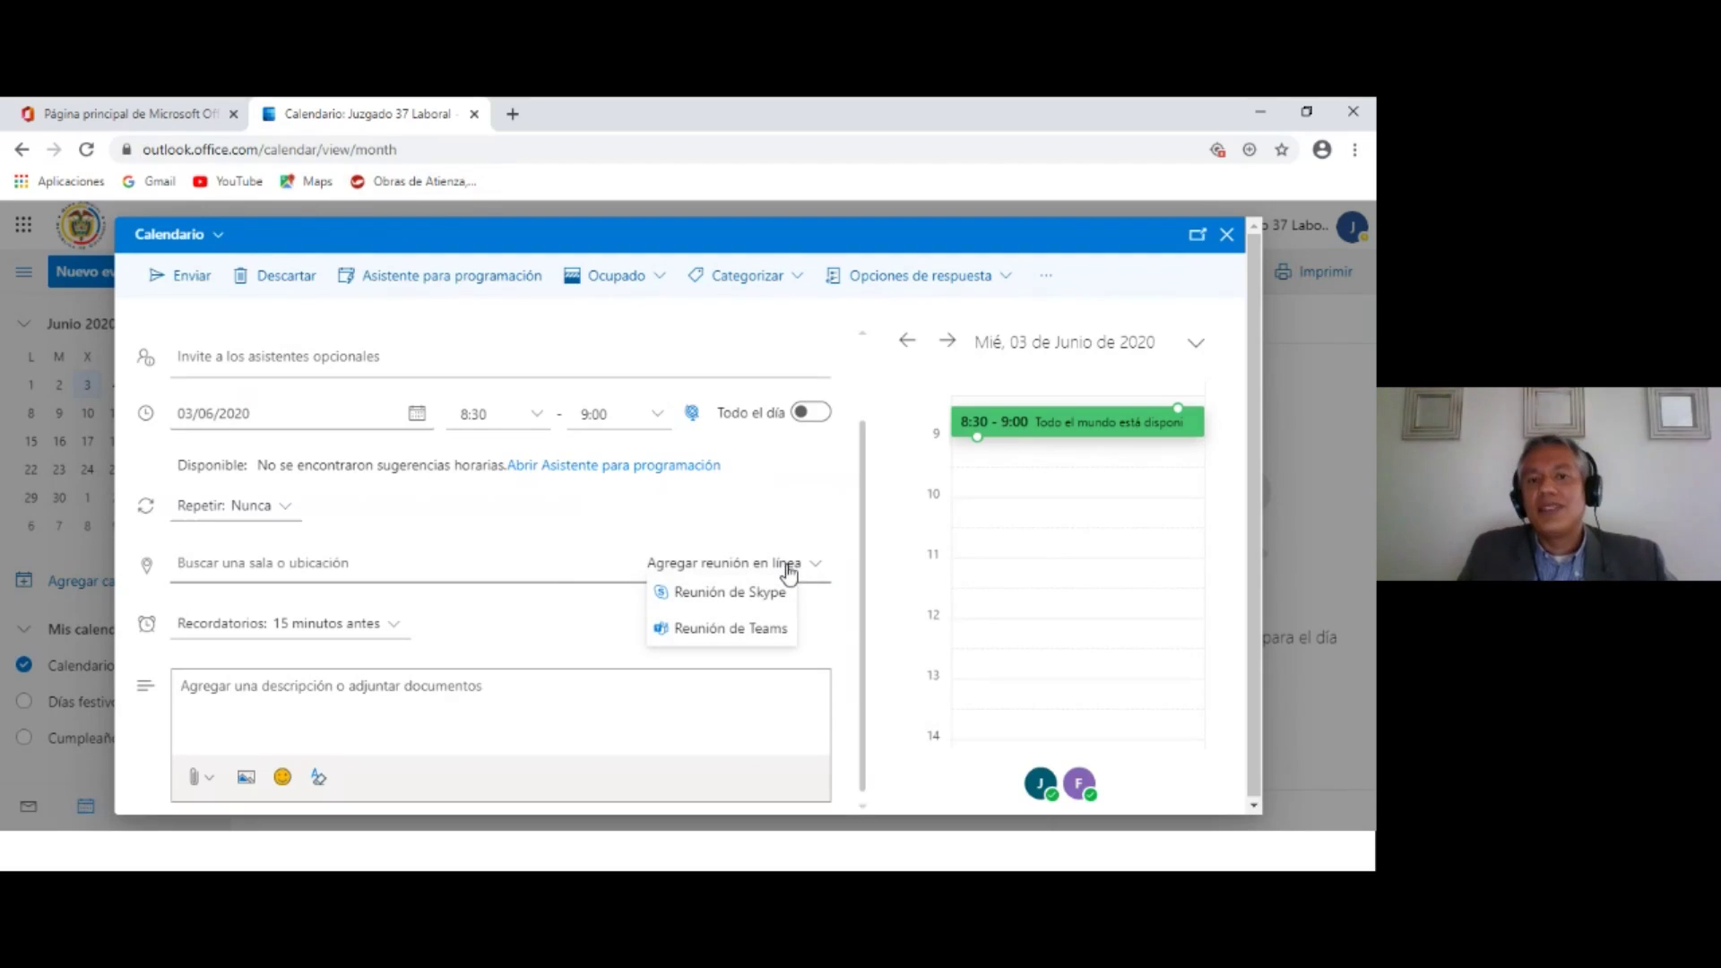
{"action": "left_click", "coordinate": [739, 630]}
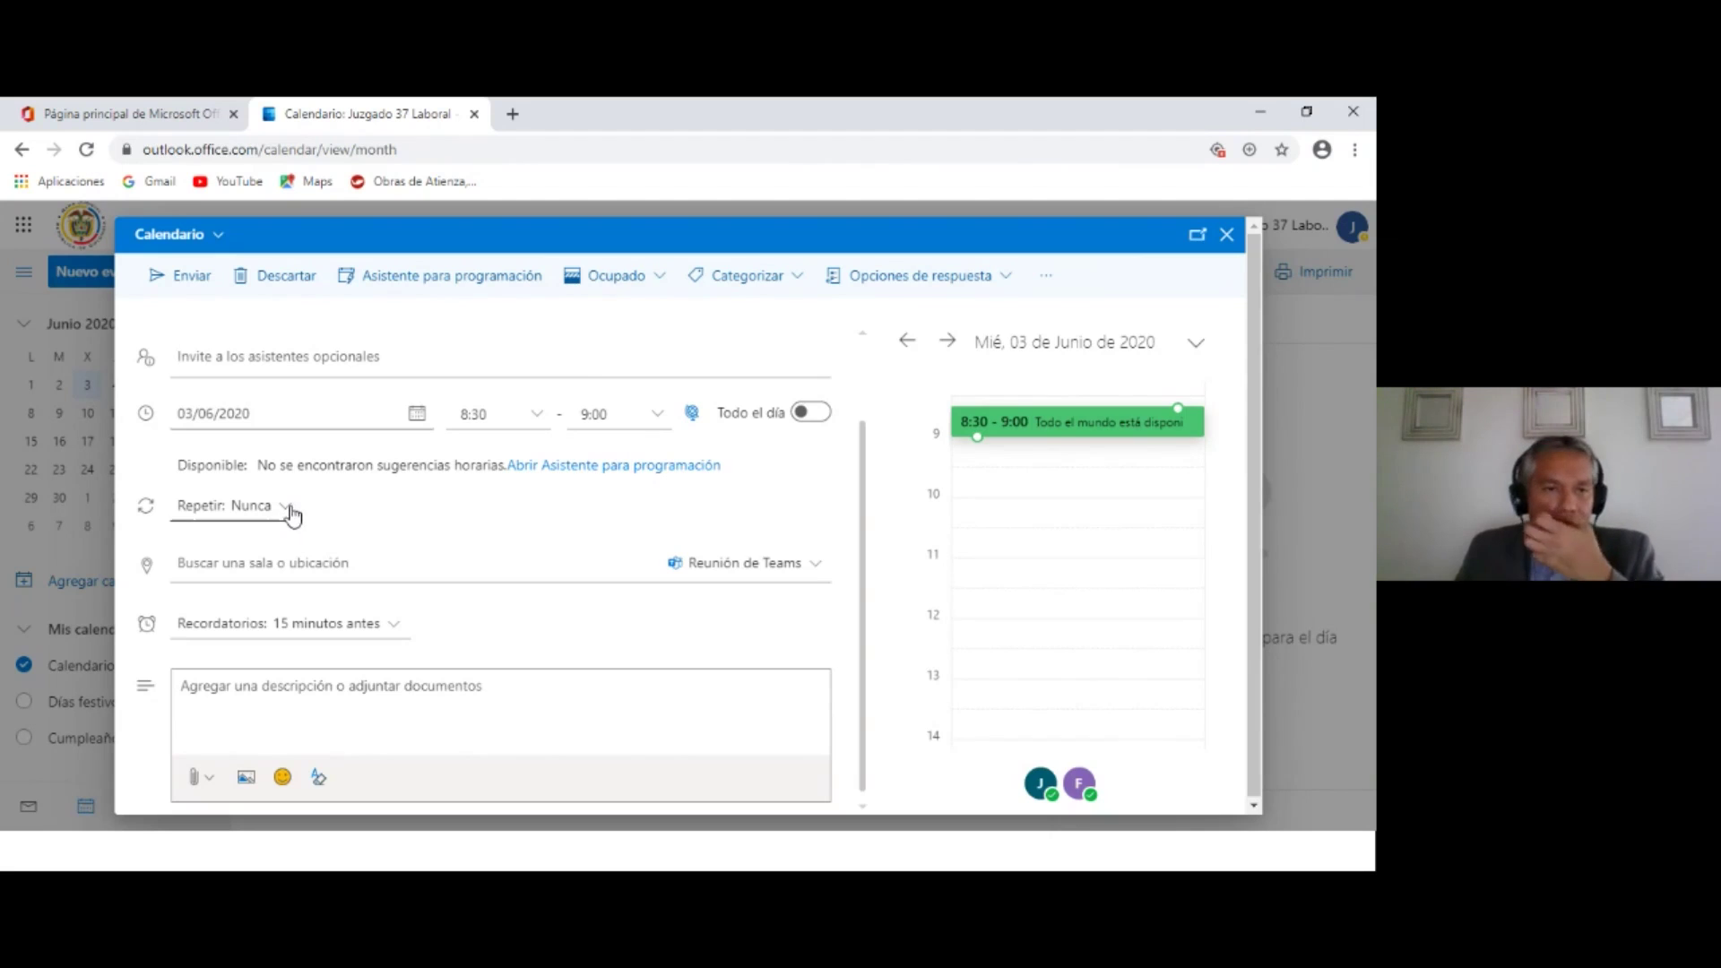
Show the event's repeat options and the sources for attaching documents, leaving the description empty.
{"action": "left_click", "coordinate": [286, 509]}
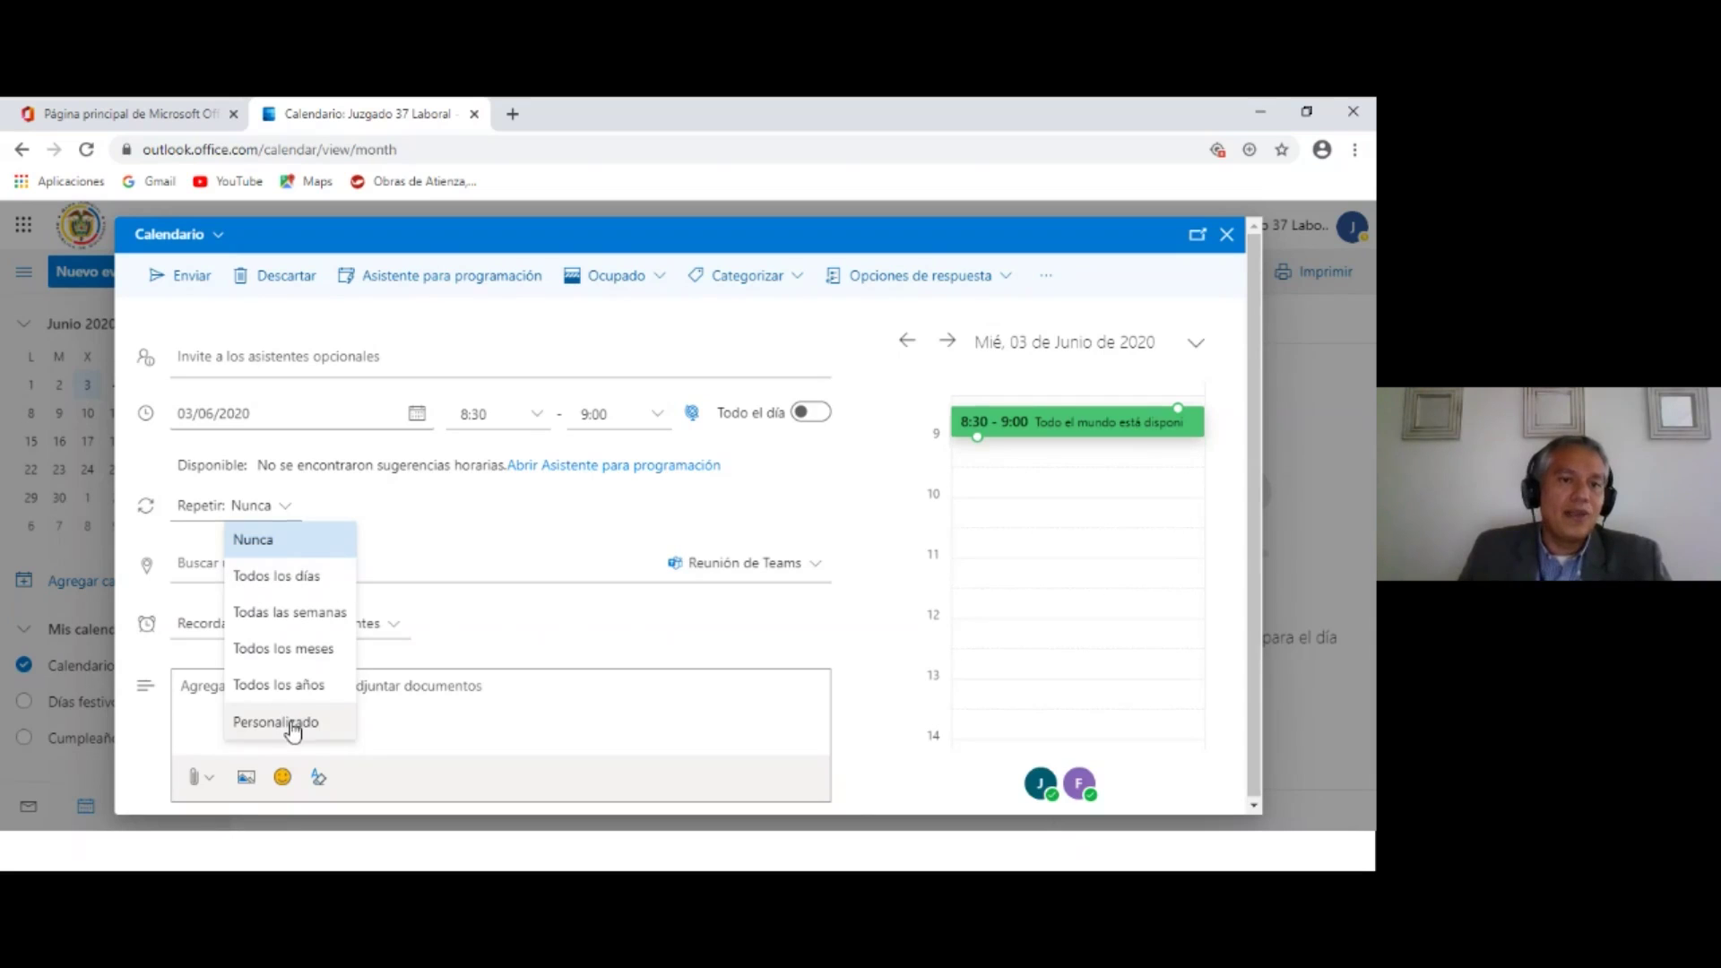
{"action": "left_click", "coordinate": [492, 559]}
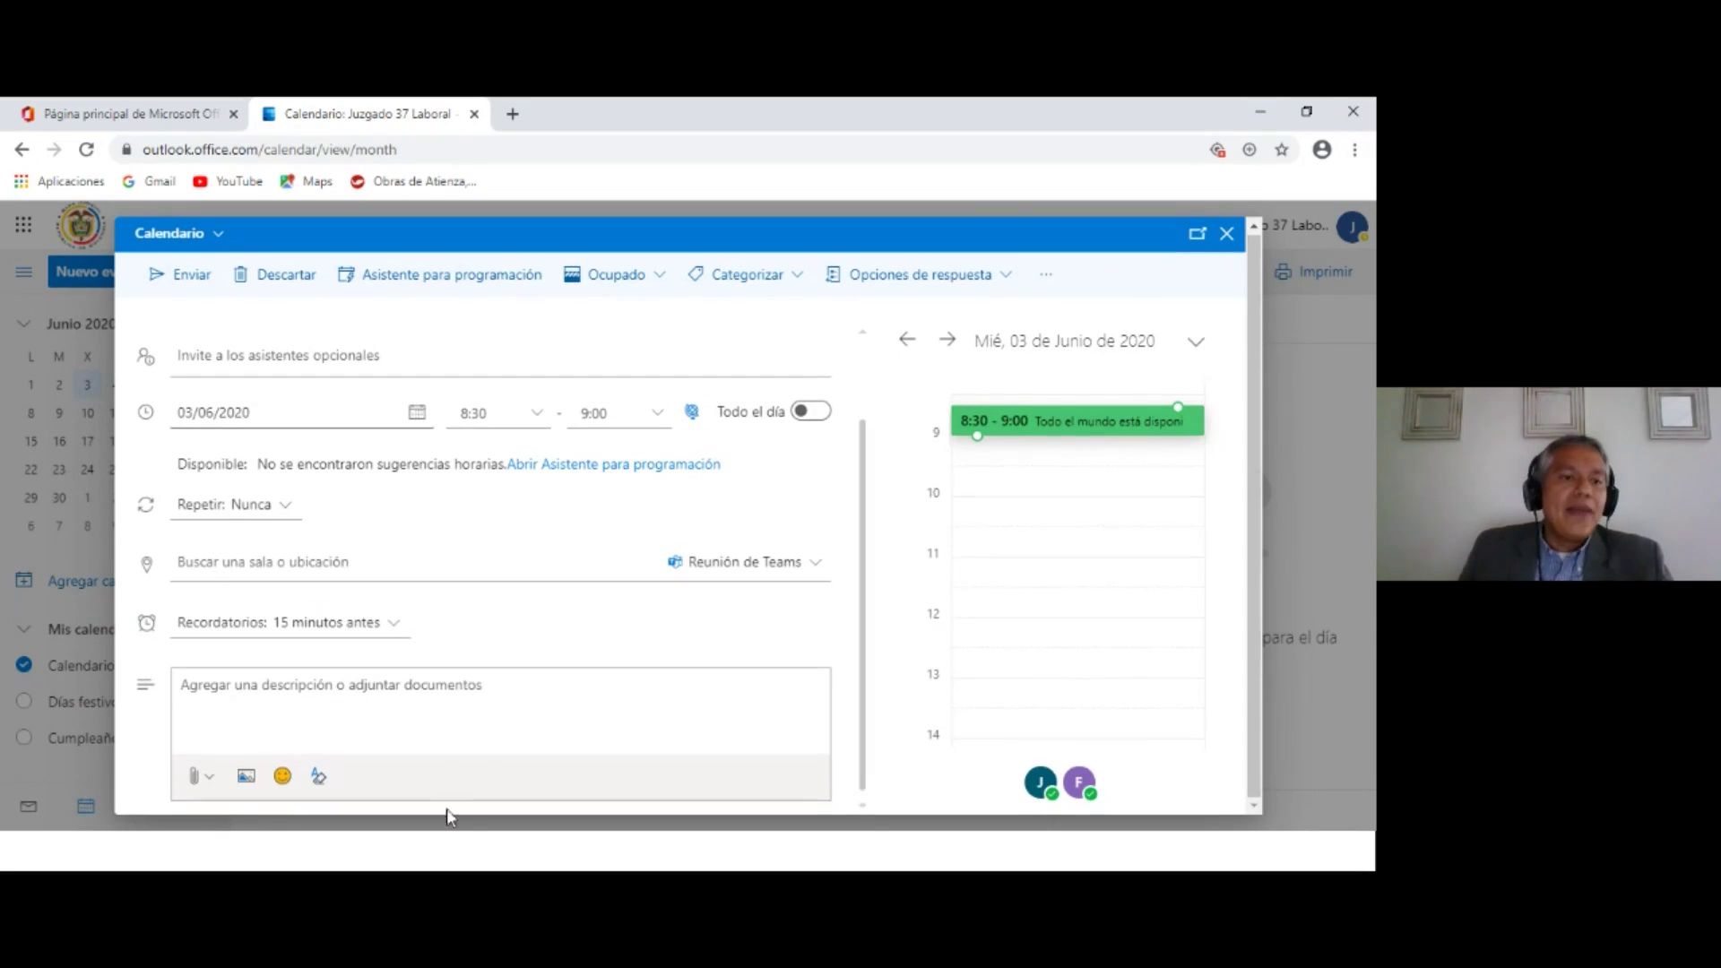
{"action": "left_click", "coordinate": [199, 777]}
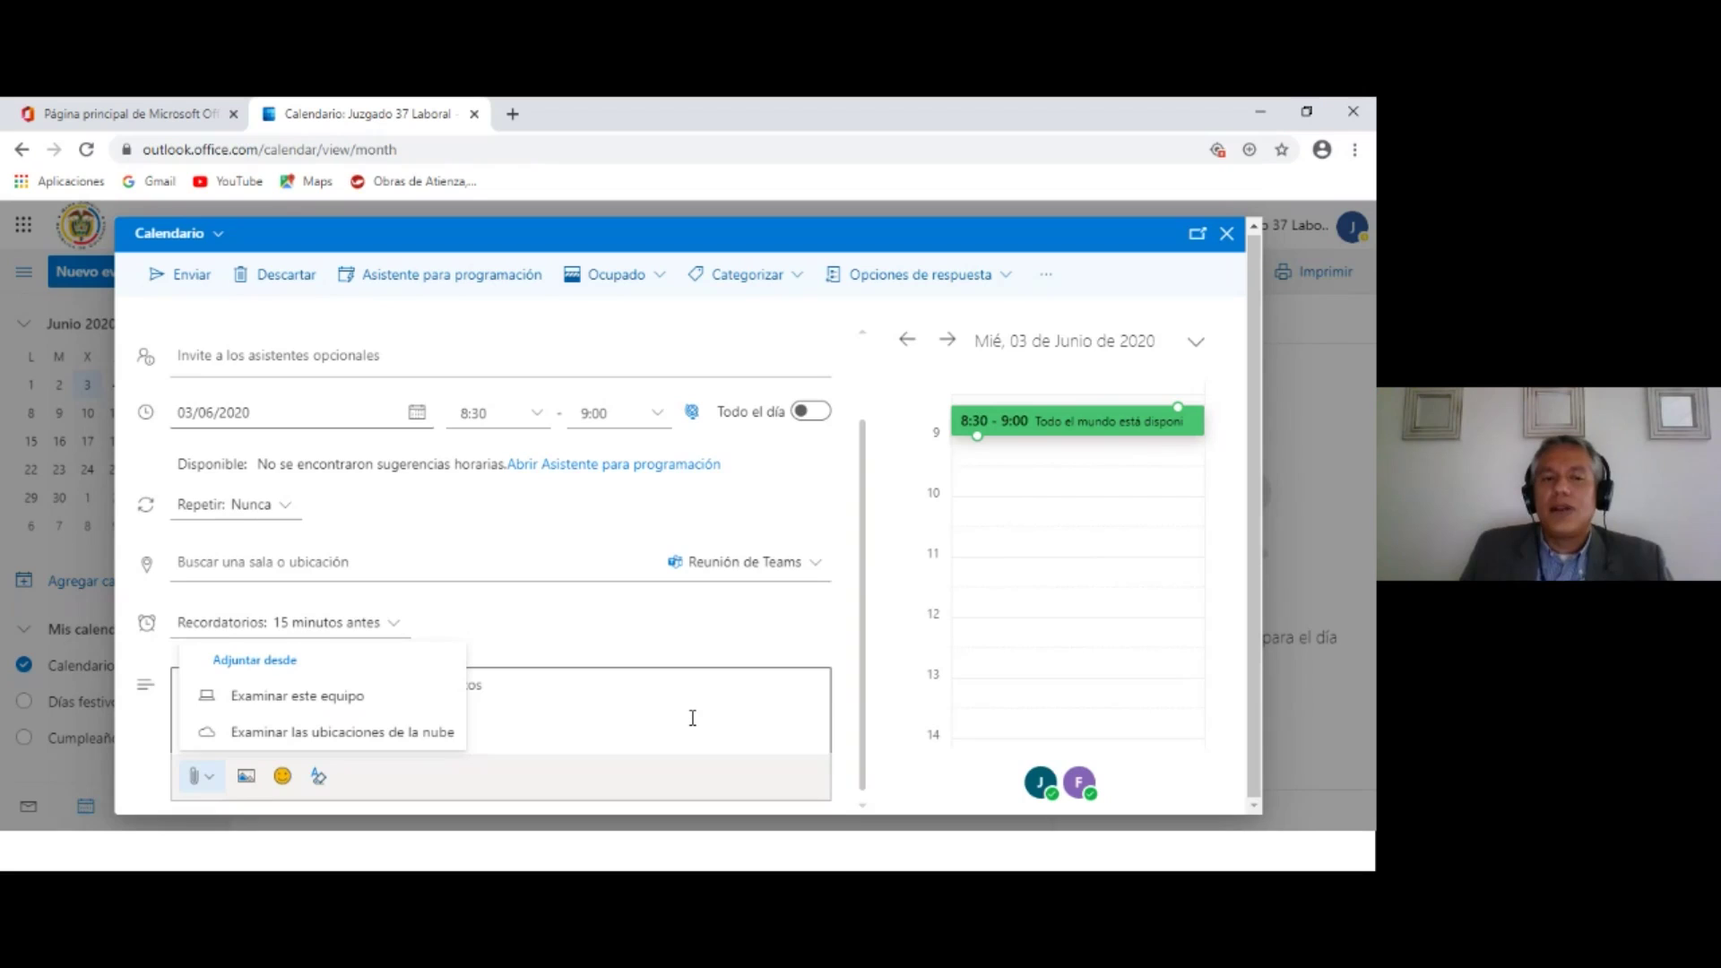
{"action": "left_click", "coordinate": [692, 717]}
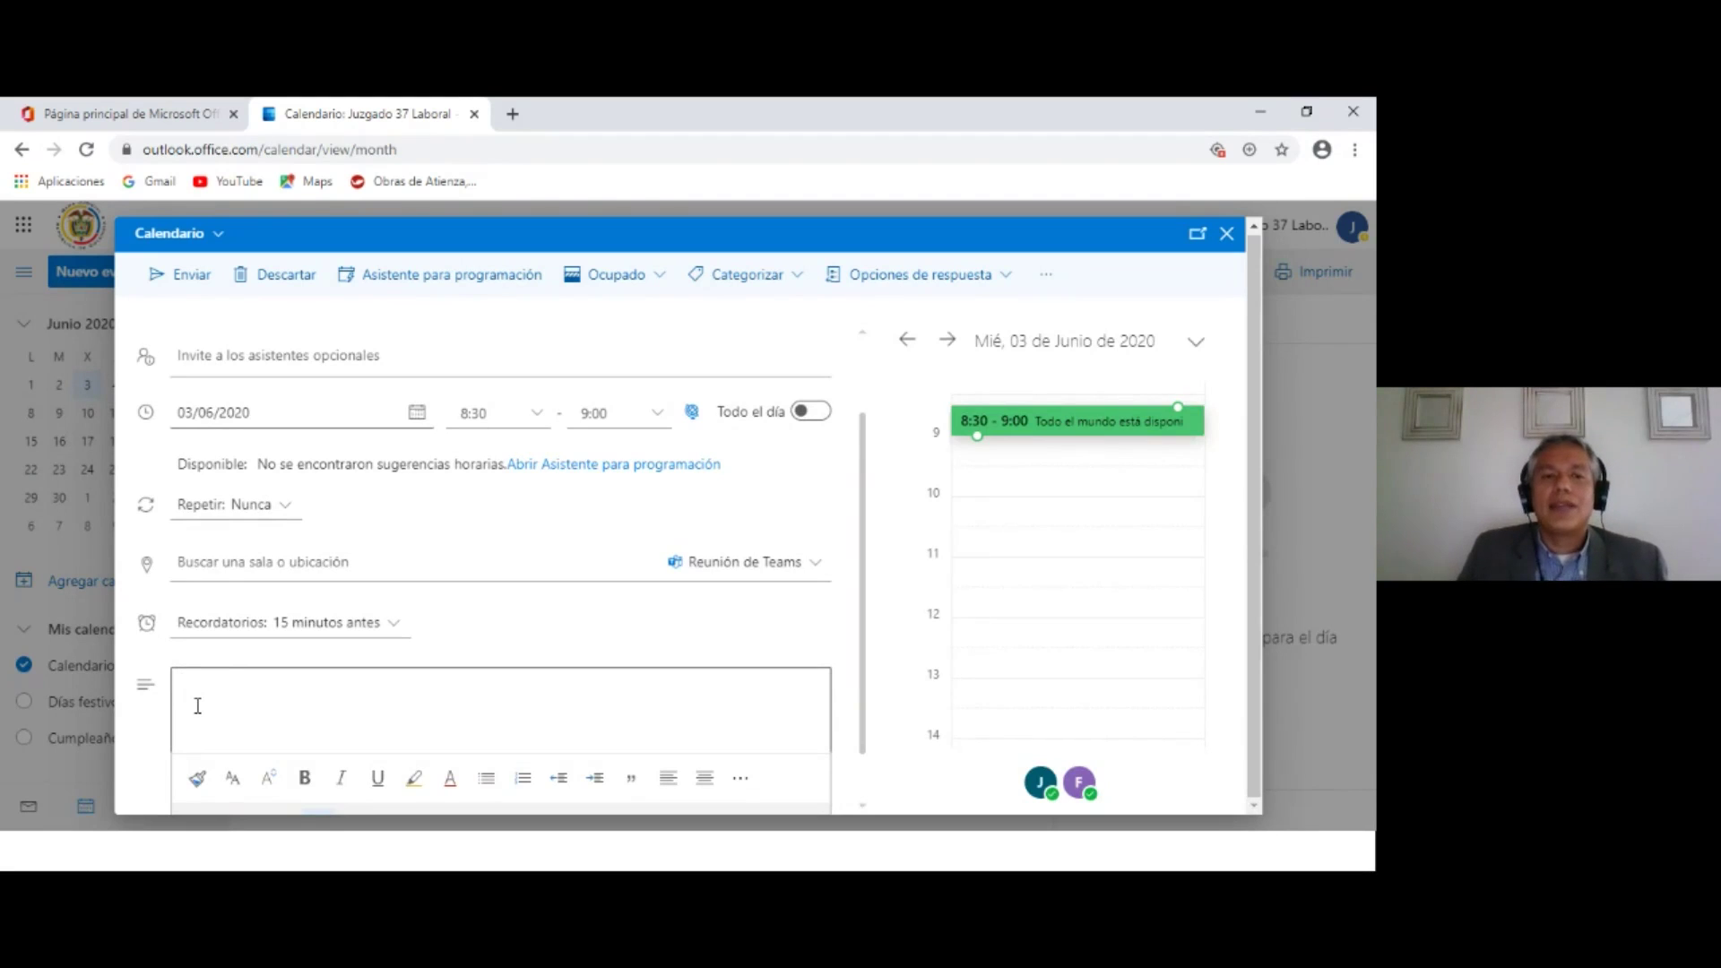
Send the event invitation and advance the PowerPoint slide show to the MARCACIÓN Y TAREAS slide.
{"action": "left_click", "coordinate": [184, 276]}
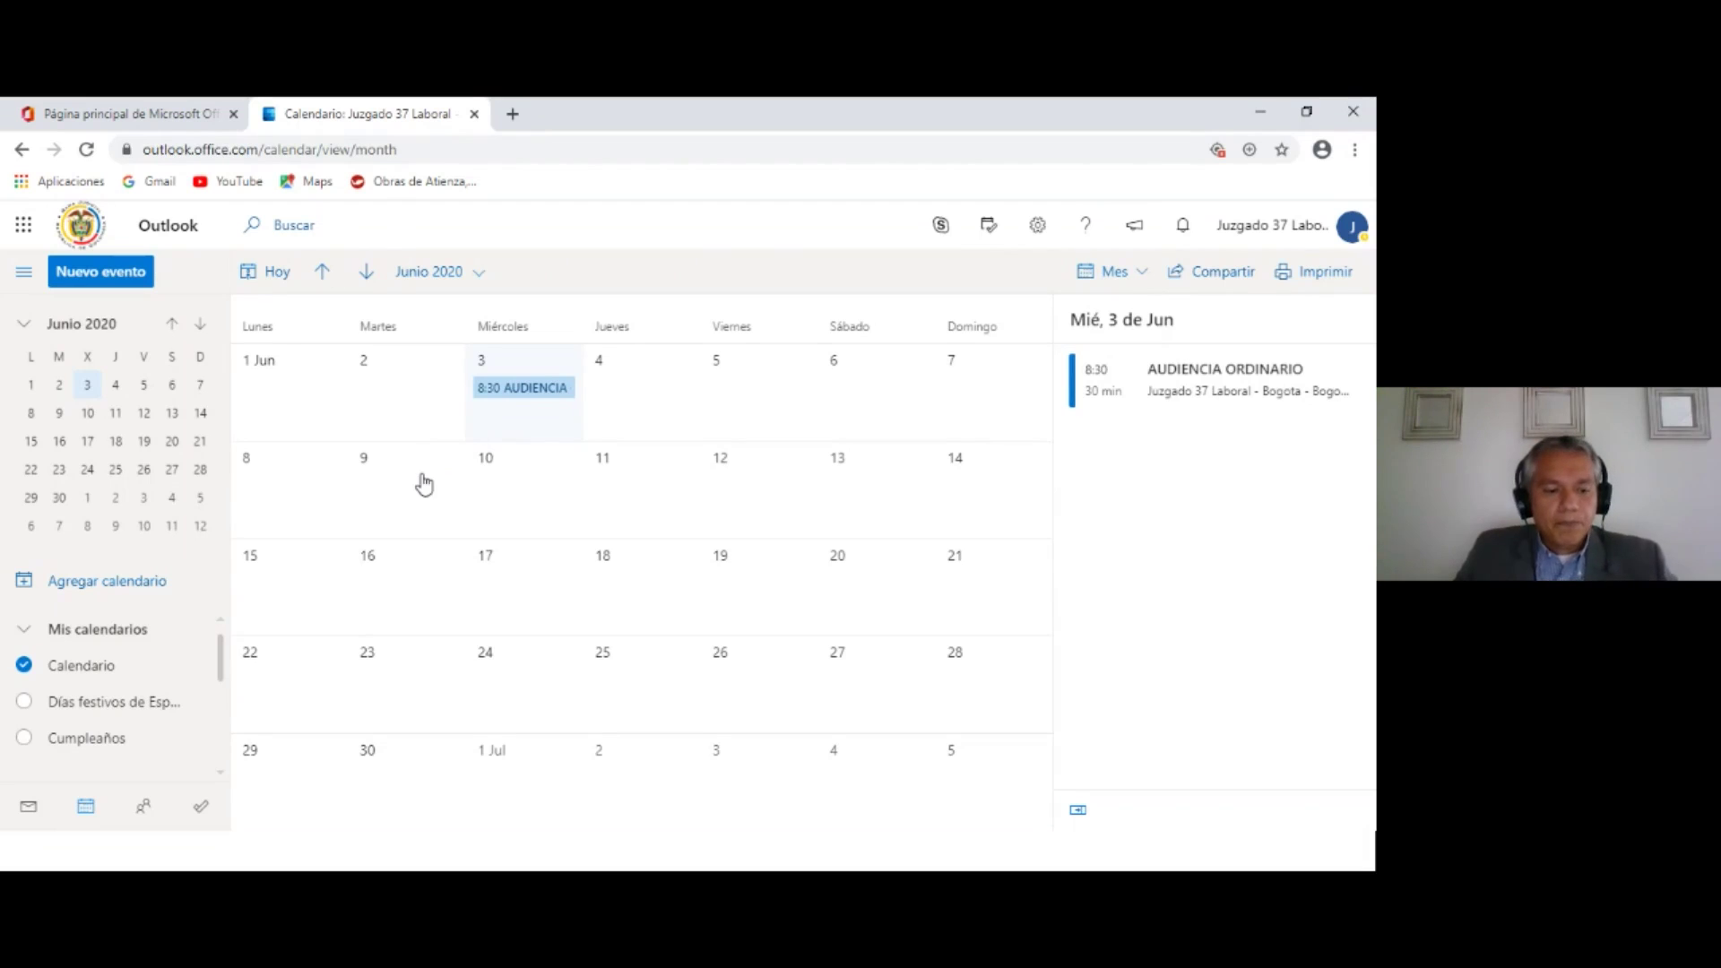
{"action": "key", "text": "alt+Tab"}
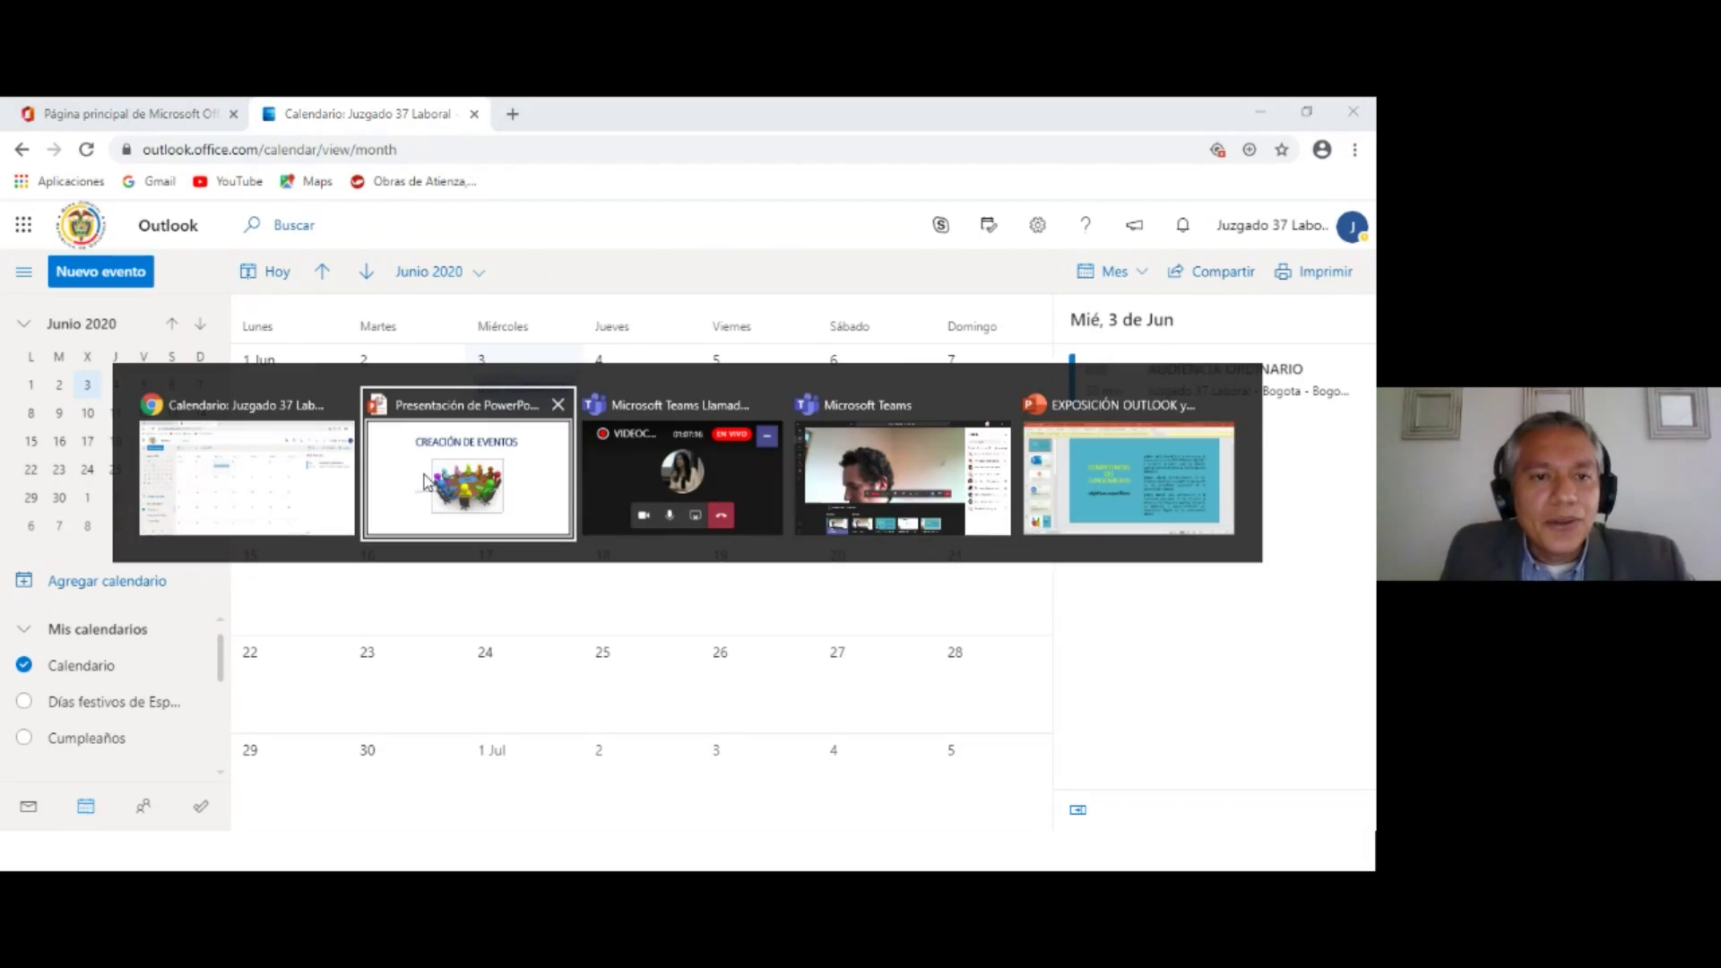
{"action": "key", "text": "Right"}
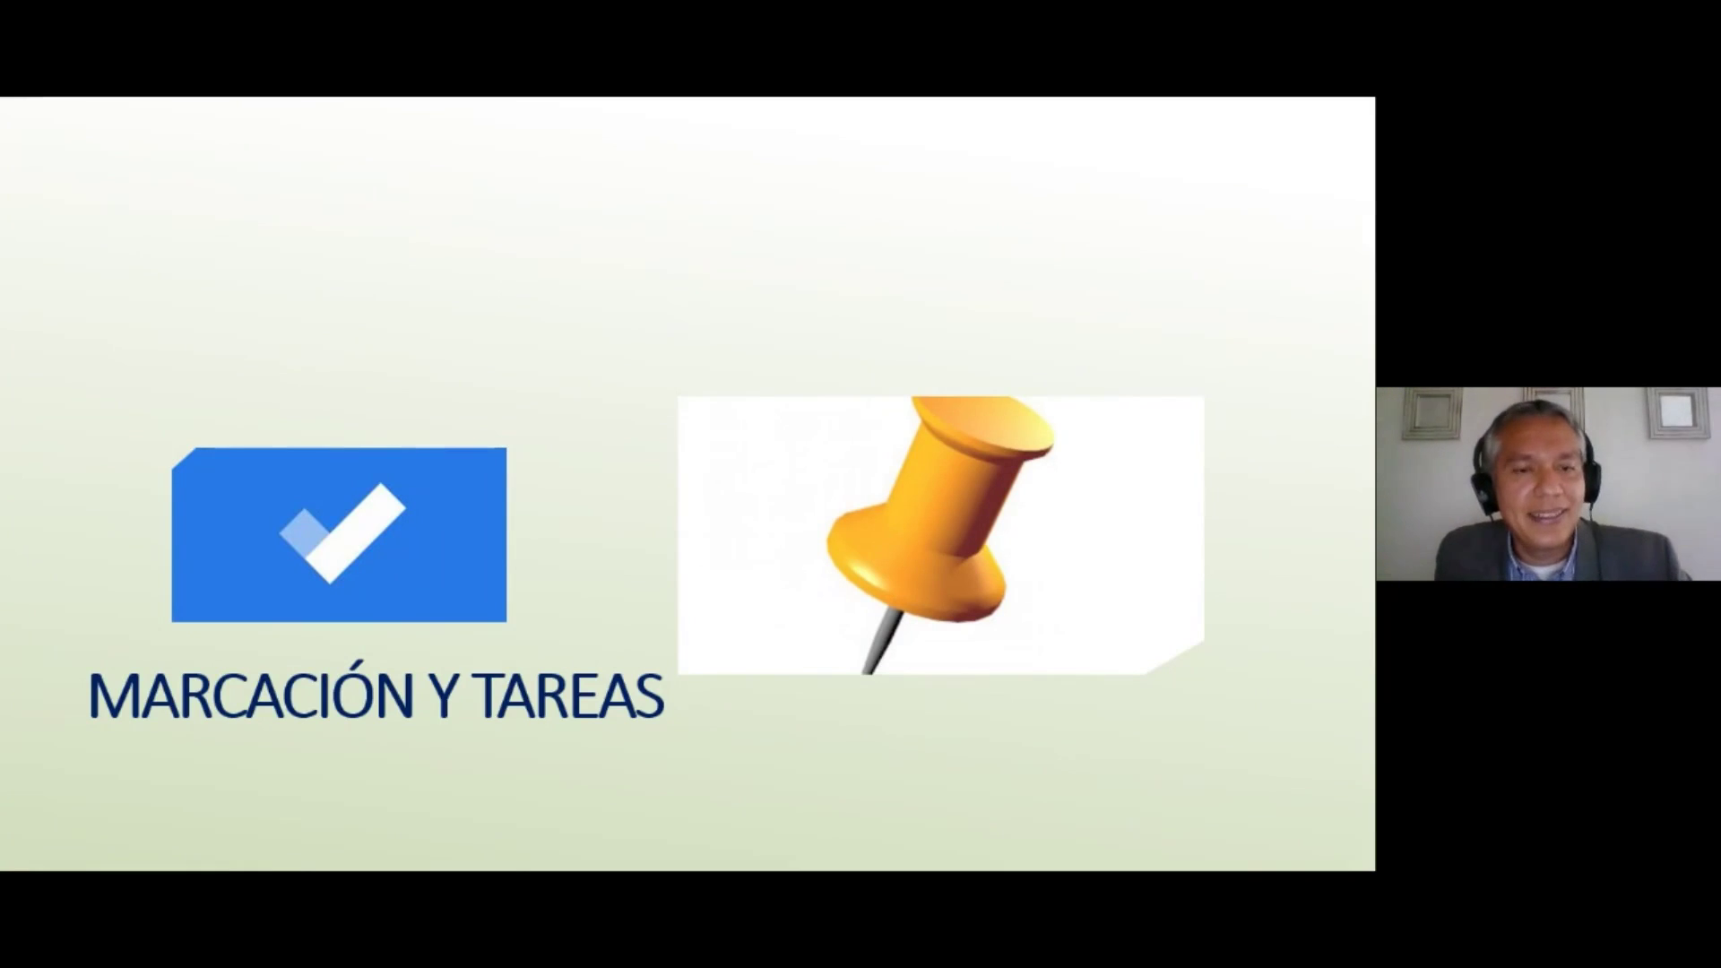
Switch back to Outlook in the browser, open the inbox and look over the flagged and pinned messages.
{"action": "key", "text": "alt+Tab"}
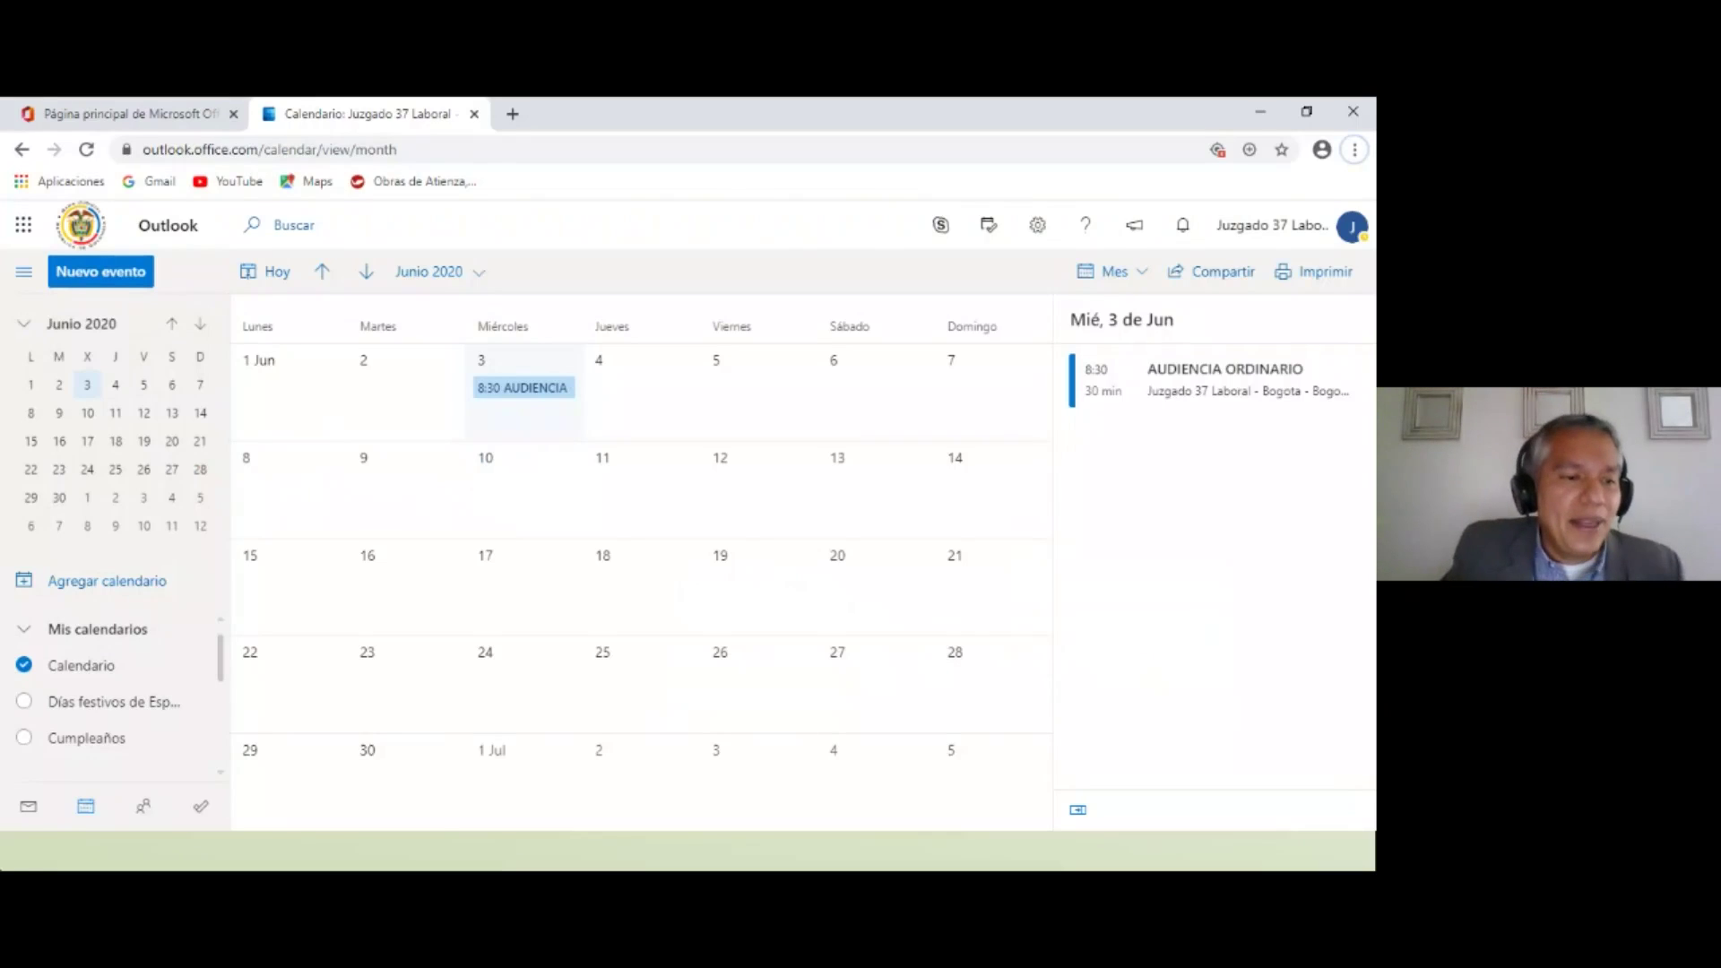
{"action": "left_click", "coordinate": [28, 806]}
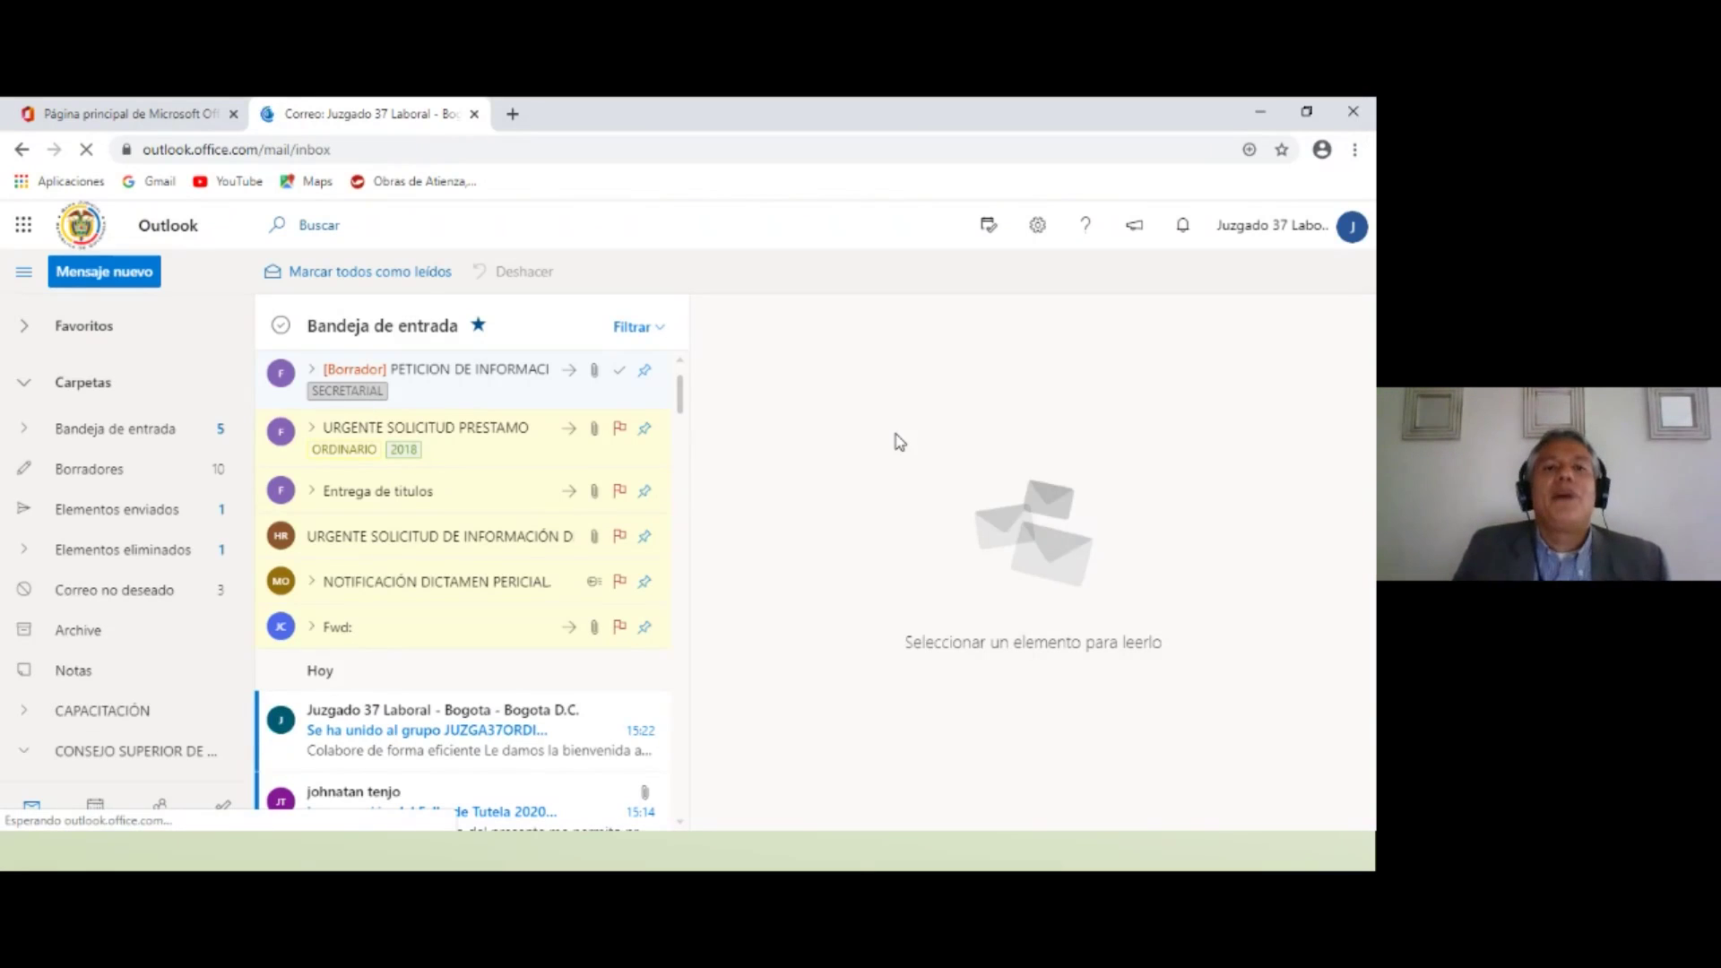
{"action": "scroll", "coordinate": [687, 415], "scroll_direction": "down", "scroll_amount": 1}
{"action": "scroll", "coordinate": [686, 415], "scroll_direction": "up", "scroll_amount": 1}
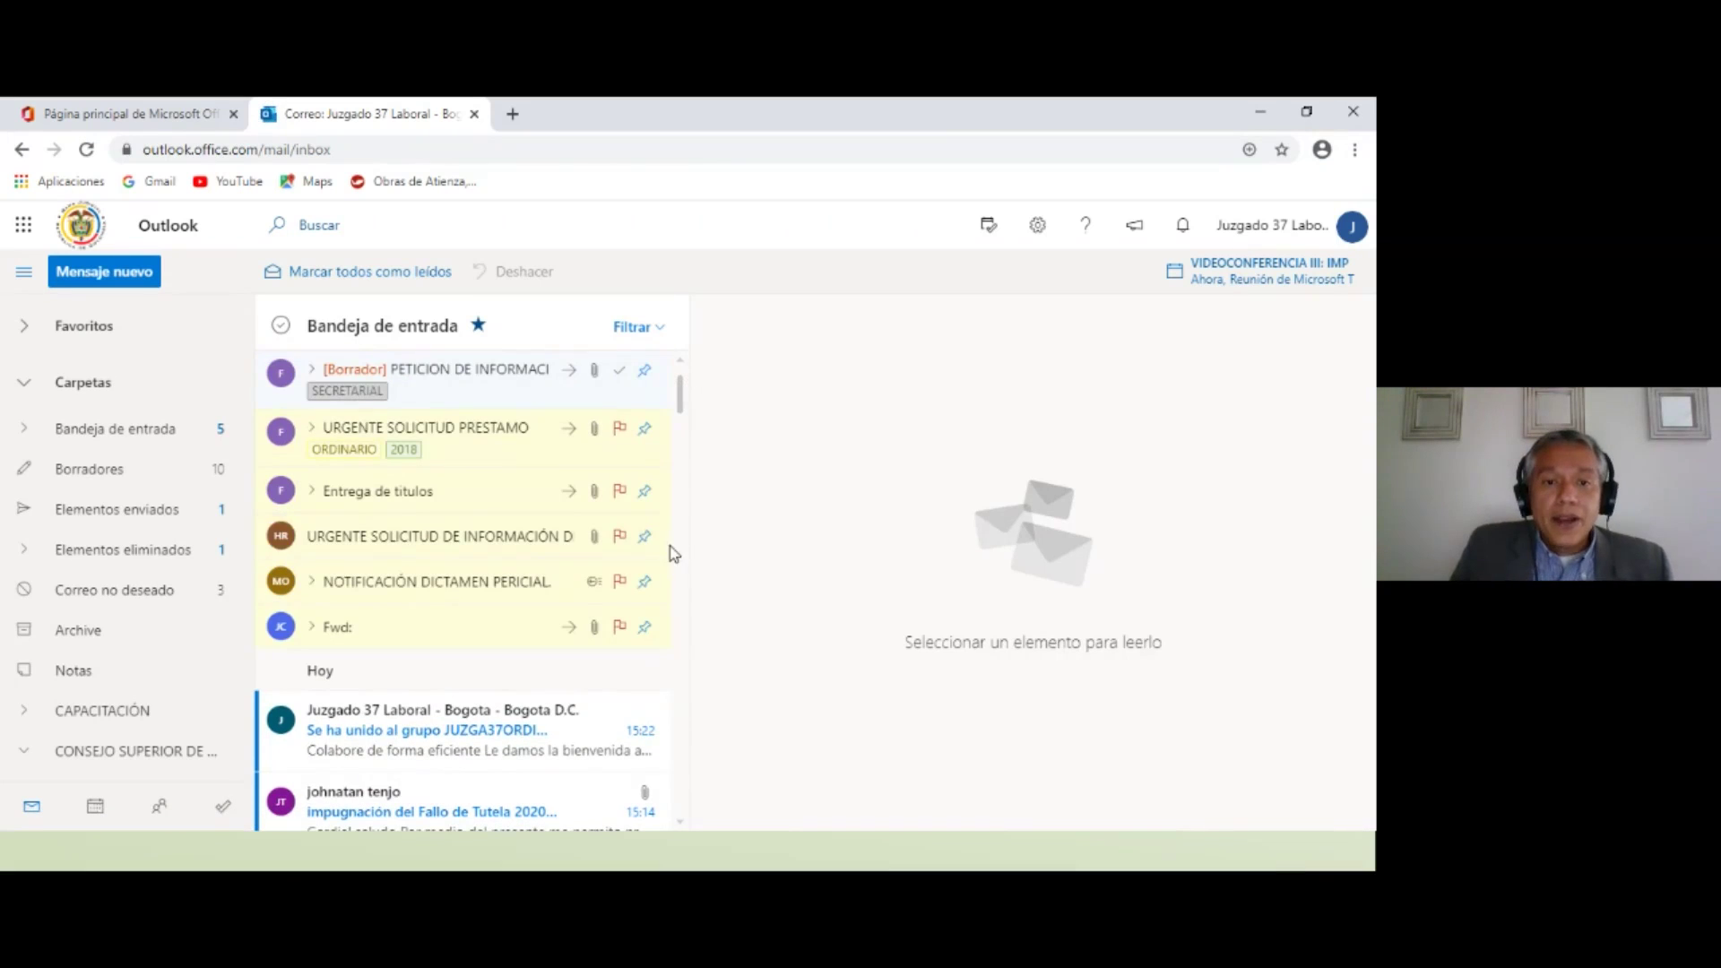
{"action": "left_click", "coordinate": [618, 489]}
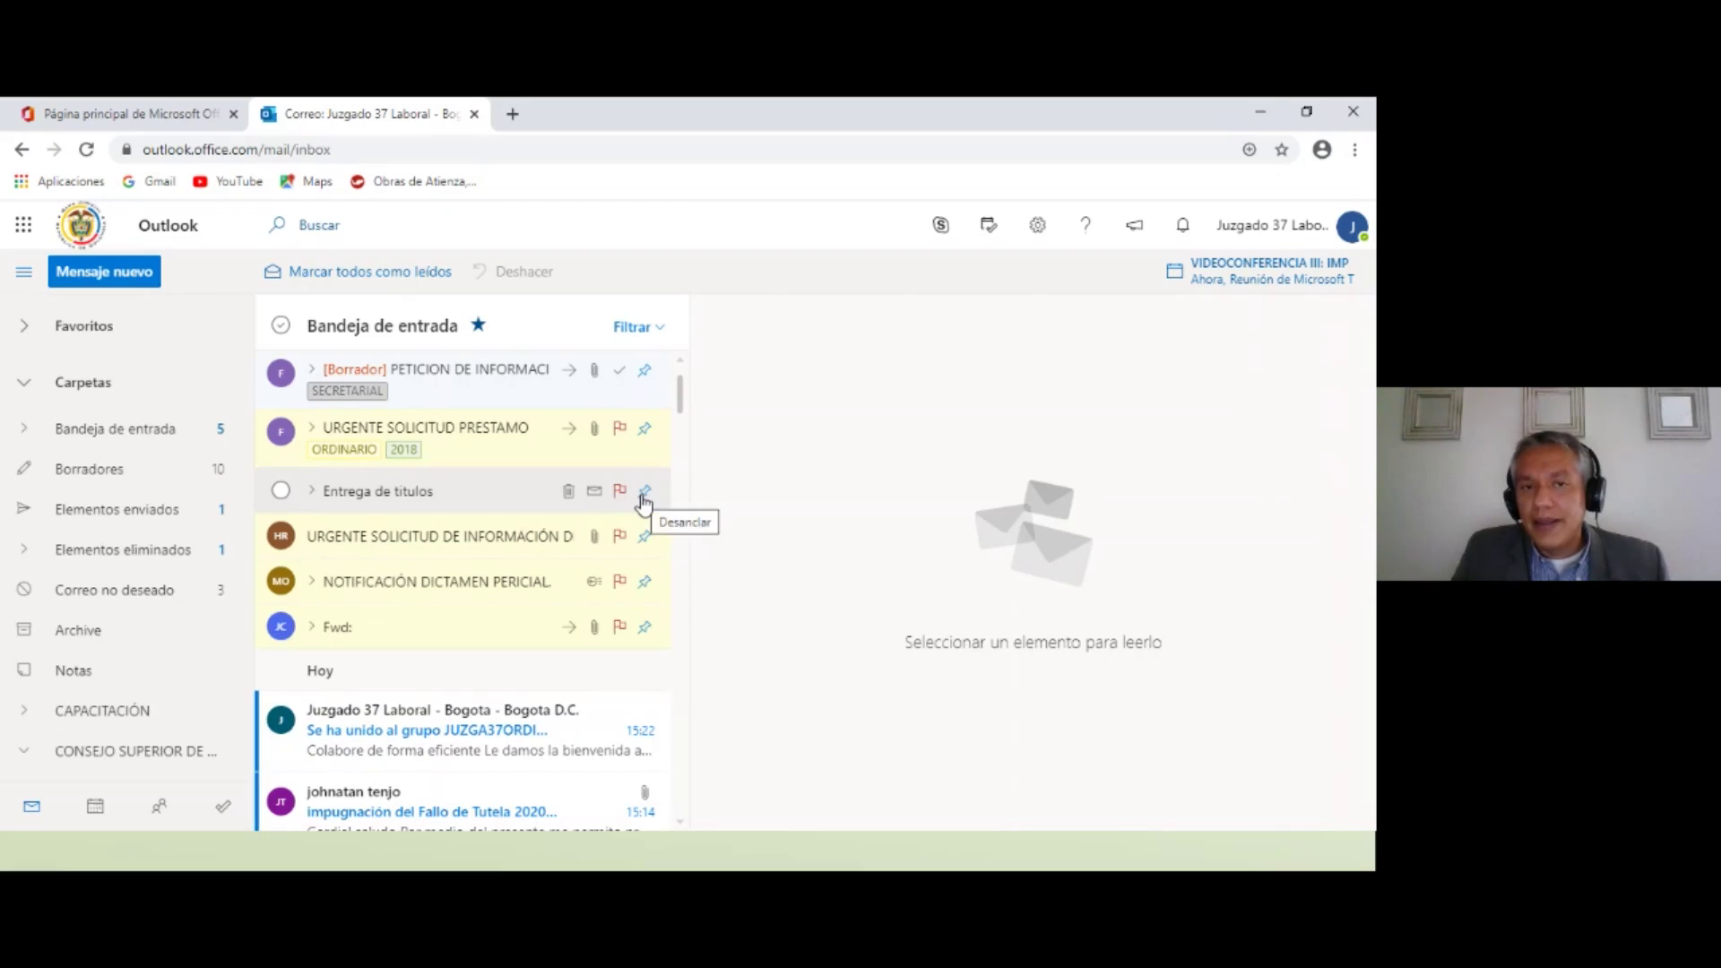
{"action": "scroll", "coordinate": [685, 392], "scroll_direction": "down", "scroll_amount": 2}
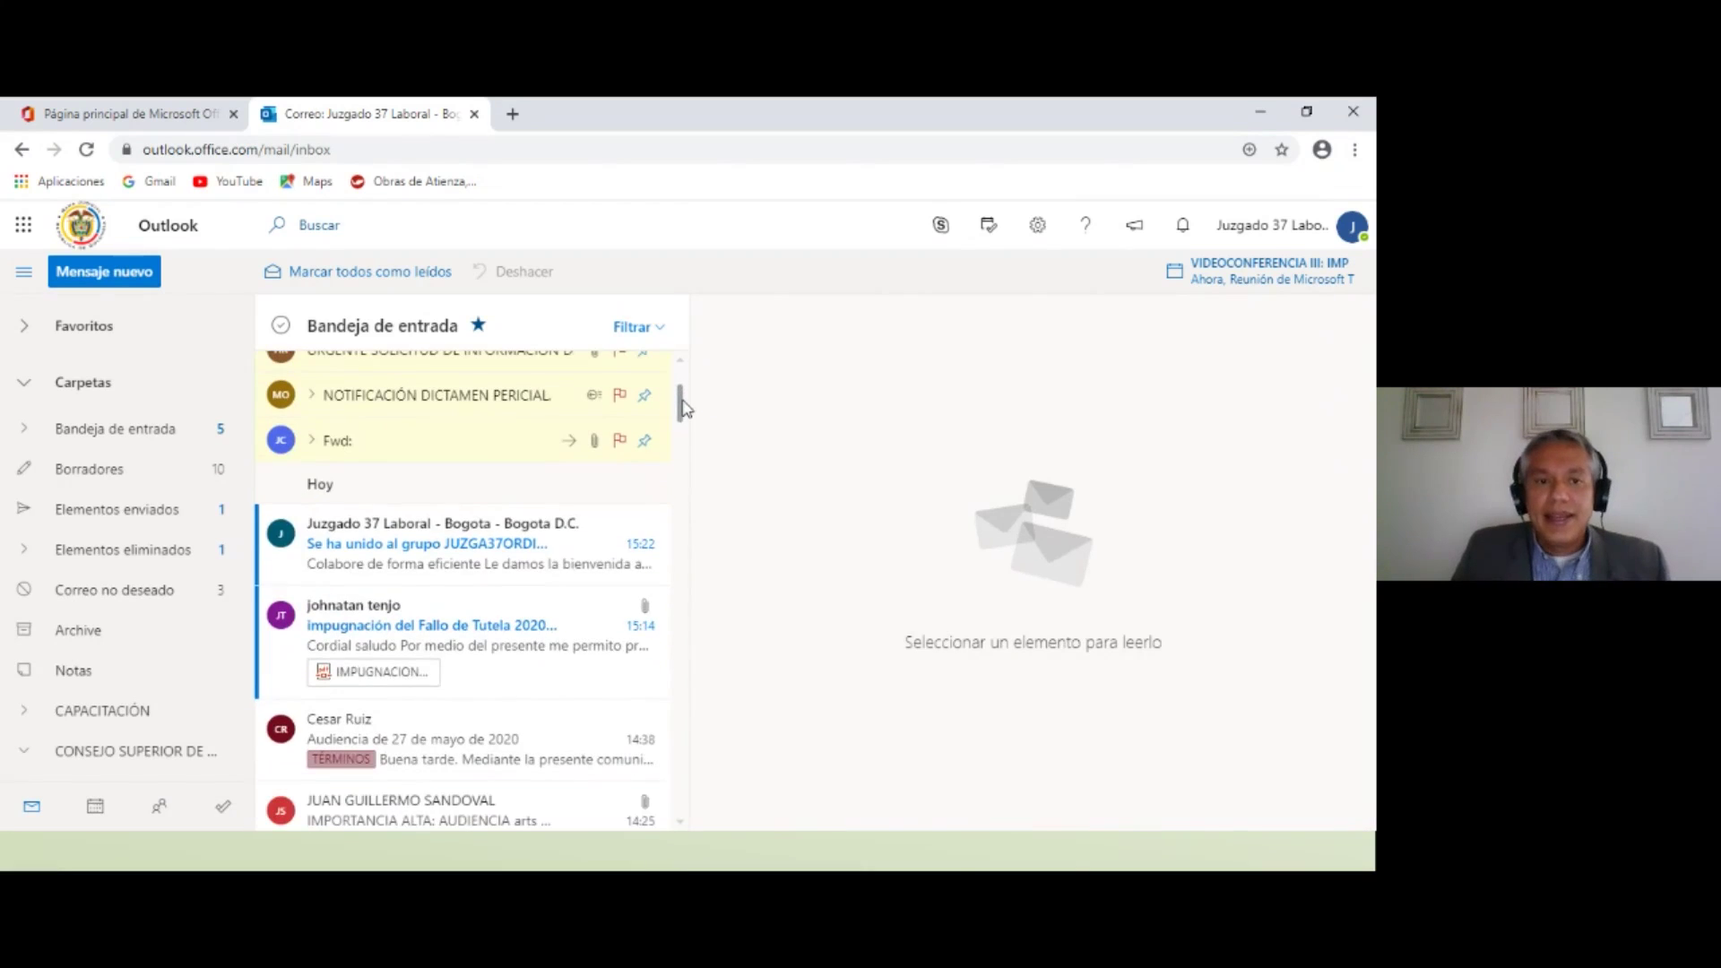
Flag the JUZGA37ORDINARIOS group welcome message for follow-up and pin it in the inbox.
{"action": "left_click", "coordinate": [445, 561]}
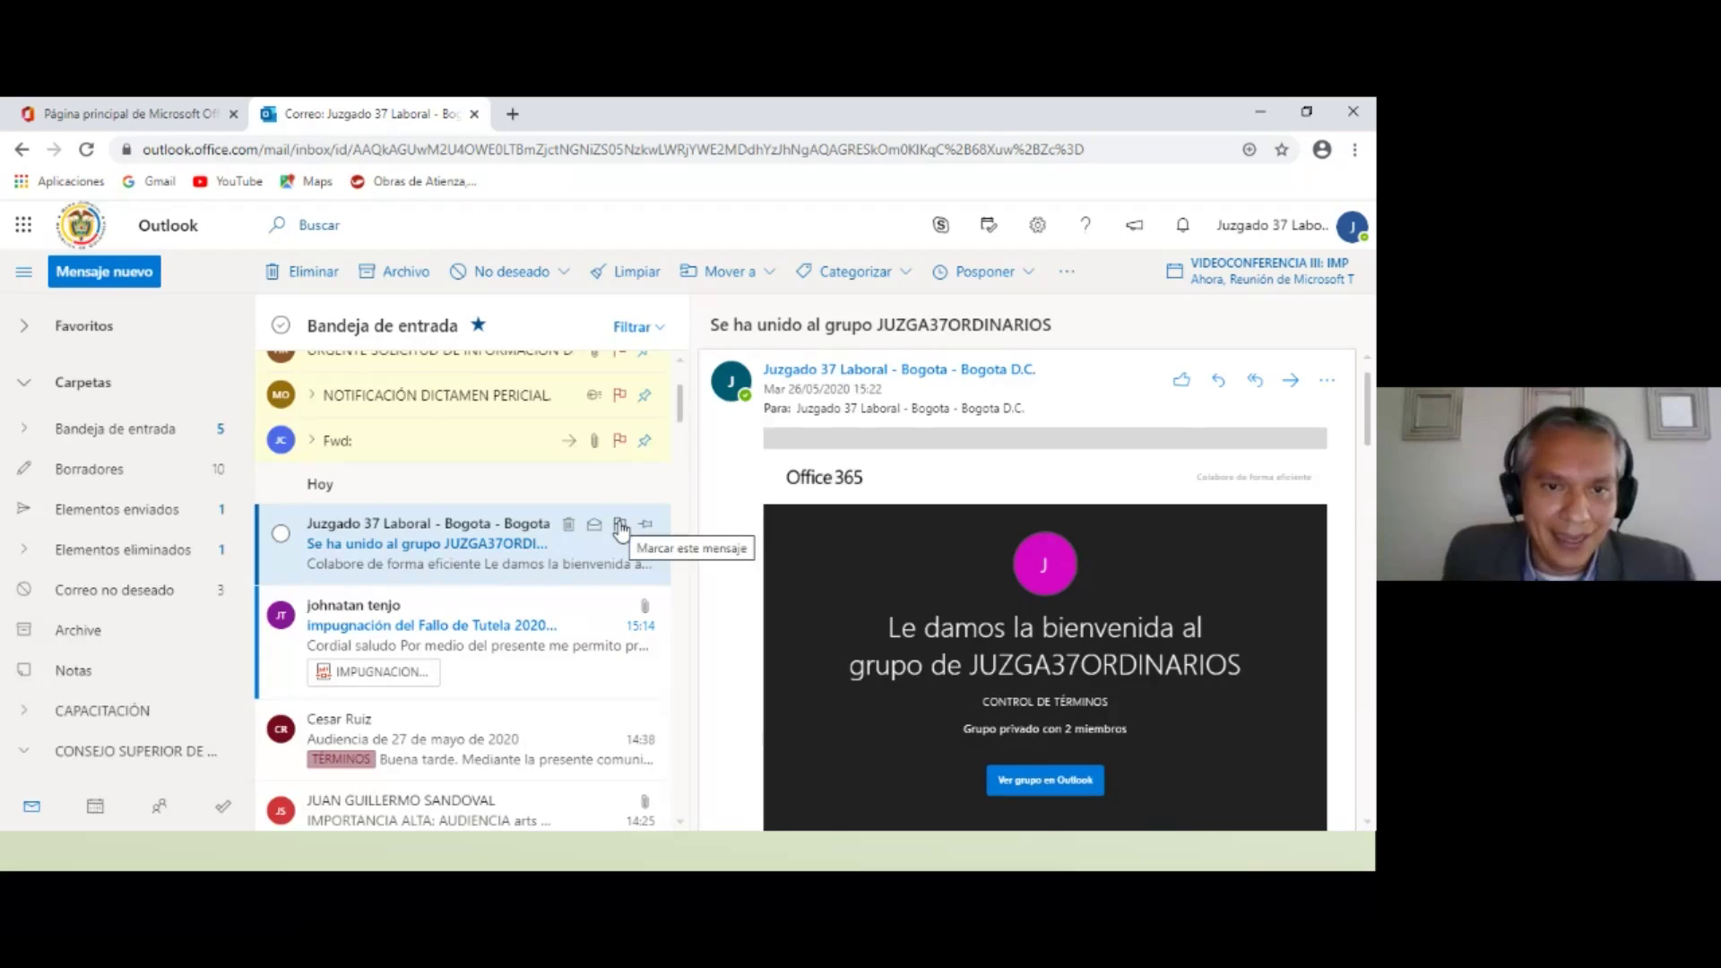
{"action": "left_click", "coordinate": [621, 525]}
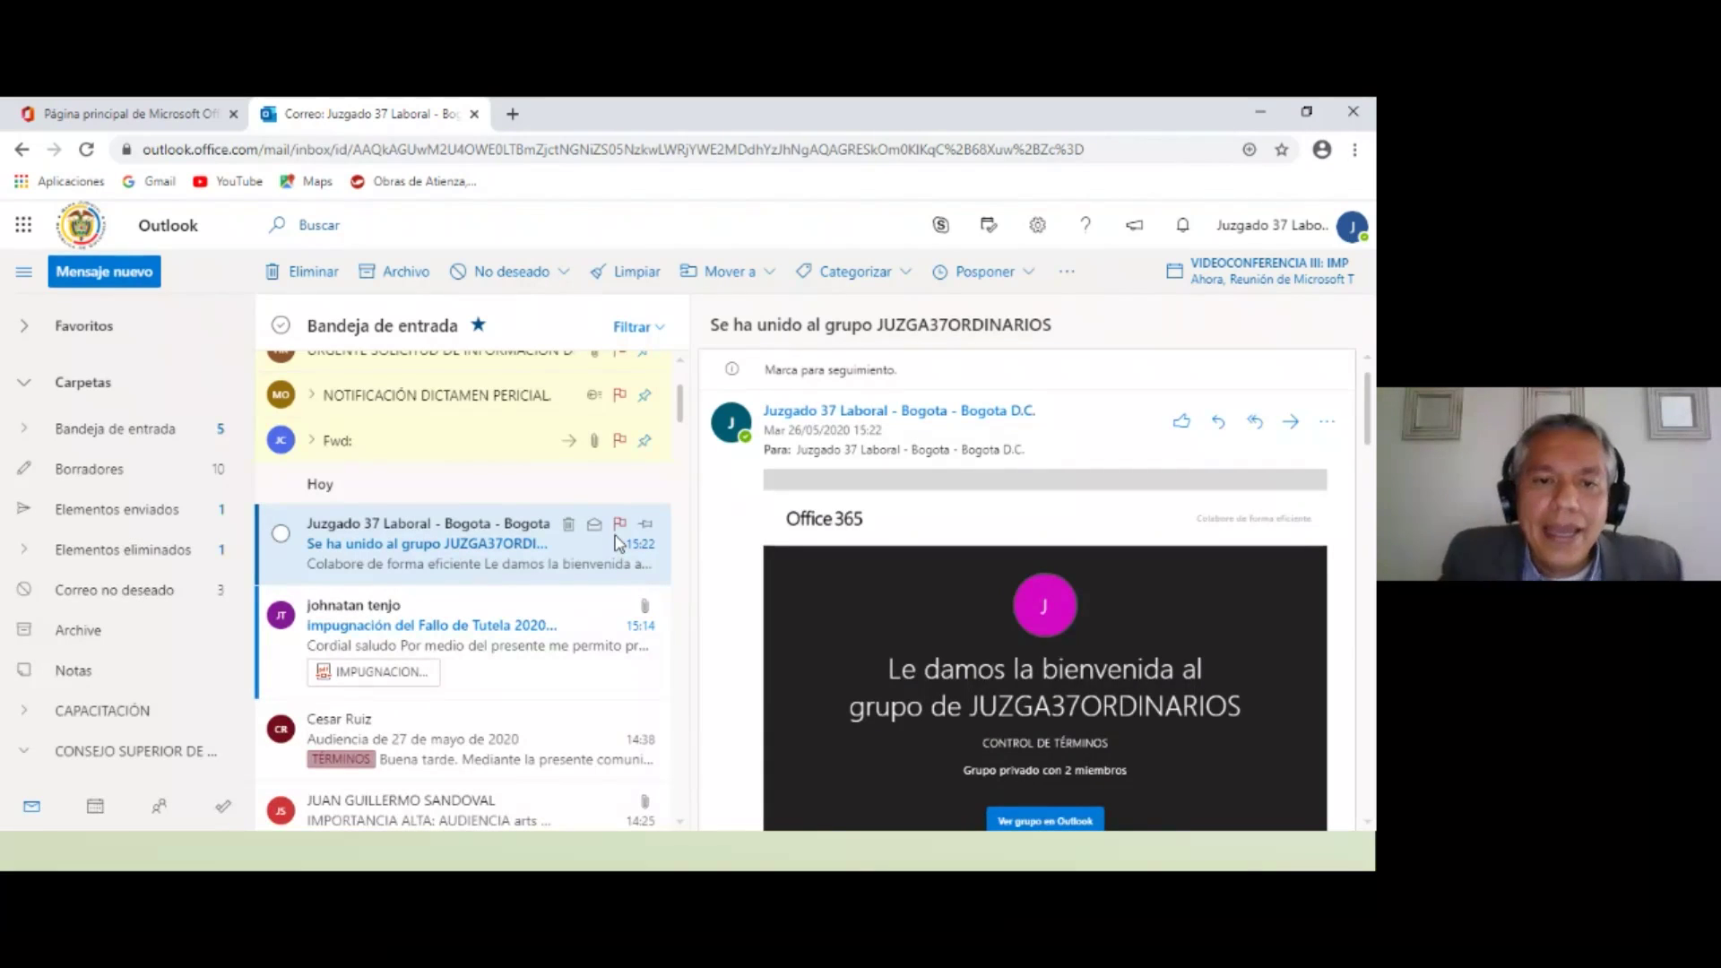
{"action": "left_click", "coordinate": [644, 527]}
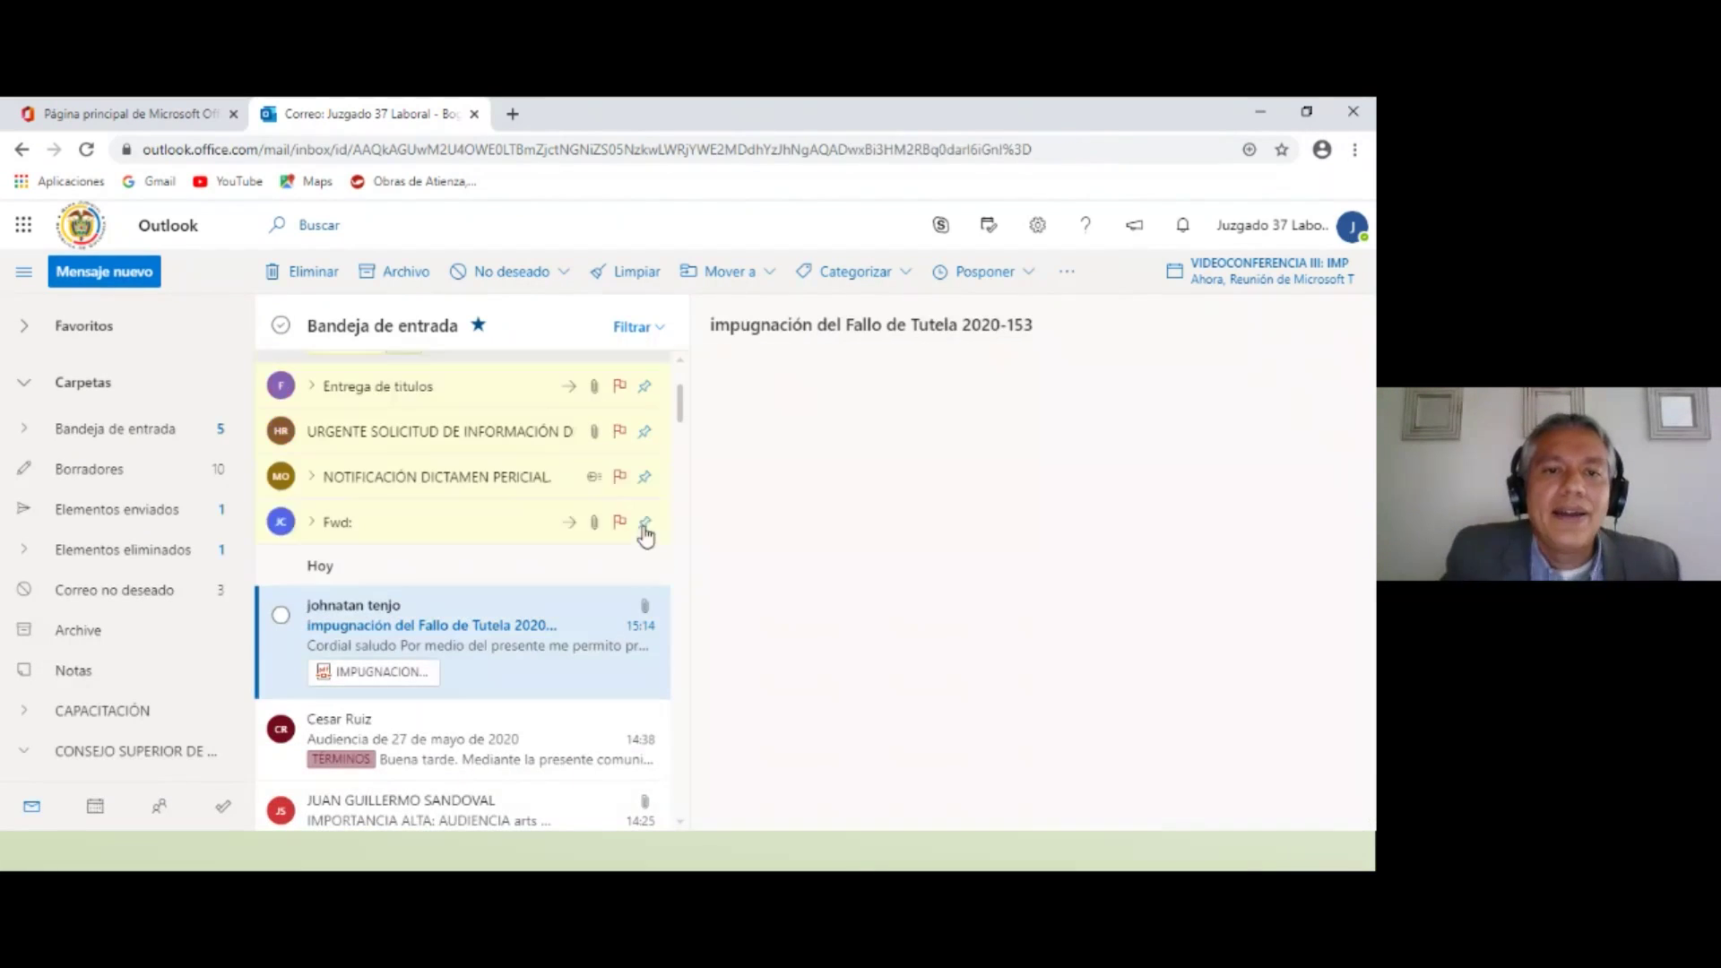
{"action": "scroll", "coordinate": [515, 502], "scroll_direction": "up", "scroll_amount": 2}
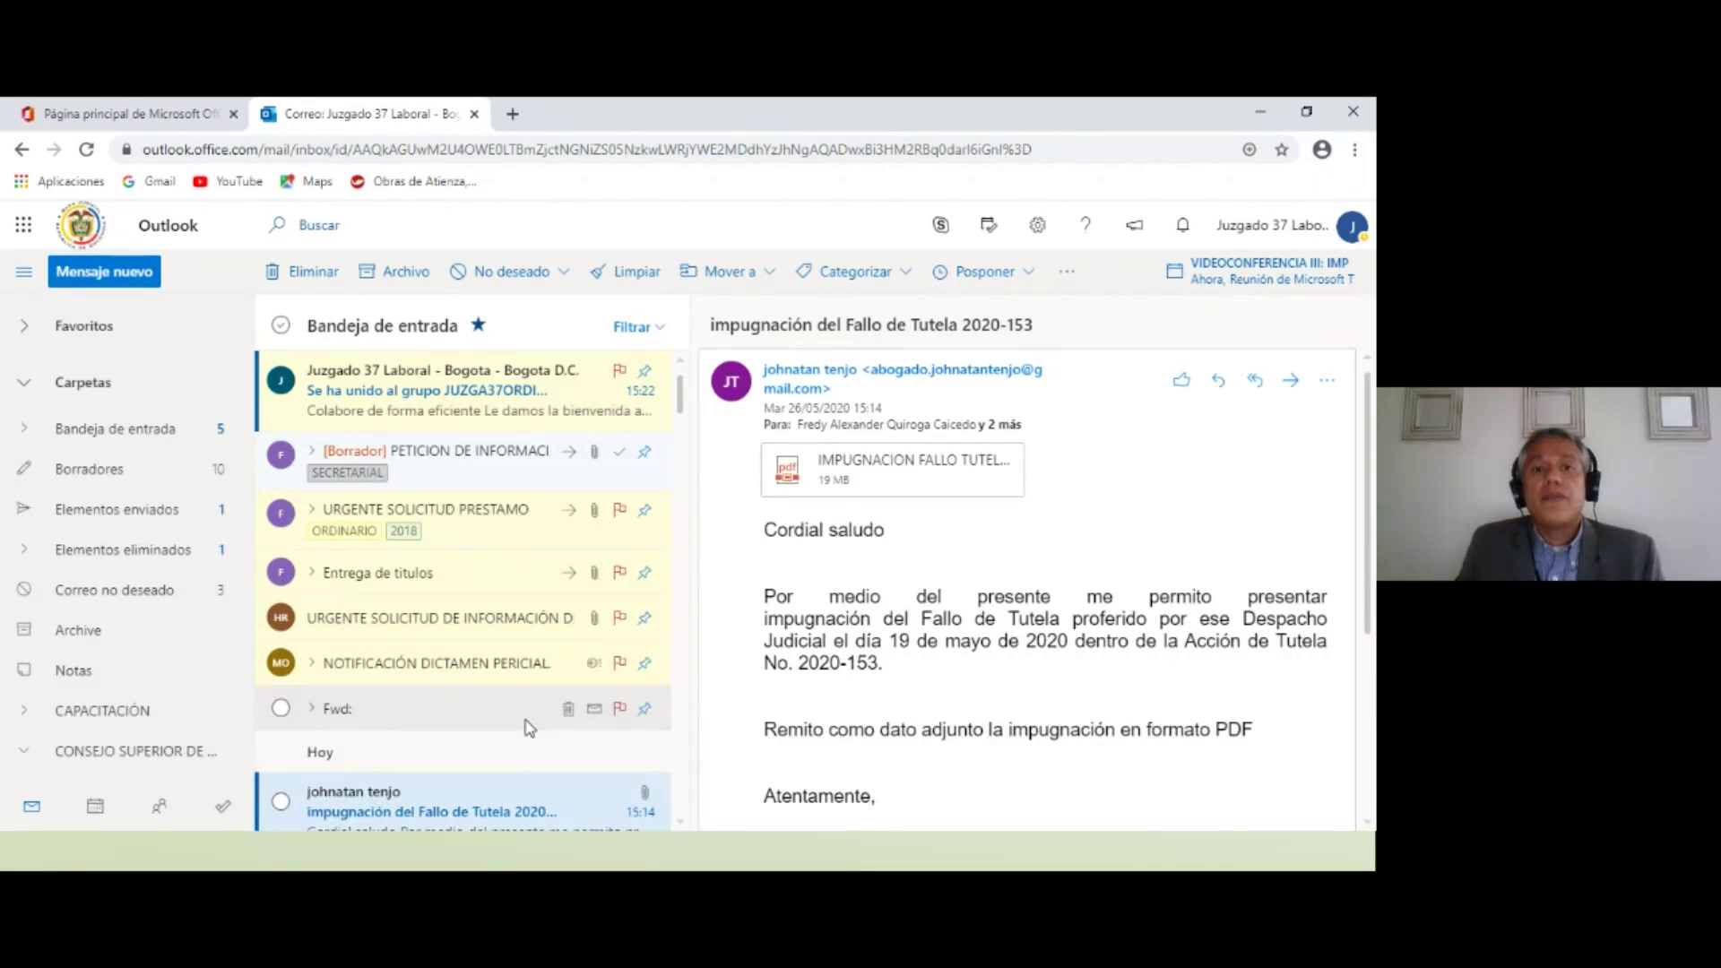
Open the Tareas app from the full list of Office 365 applications.
{"action": "scroll", "coordinate": [139, 574], "scroll_direction": "down", "scroll_amount": 3}
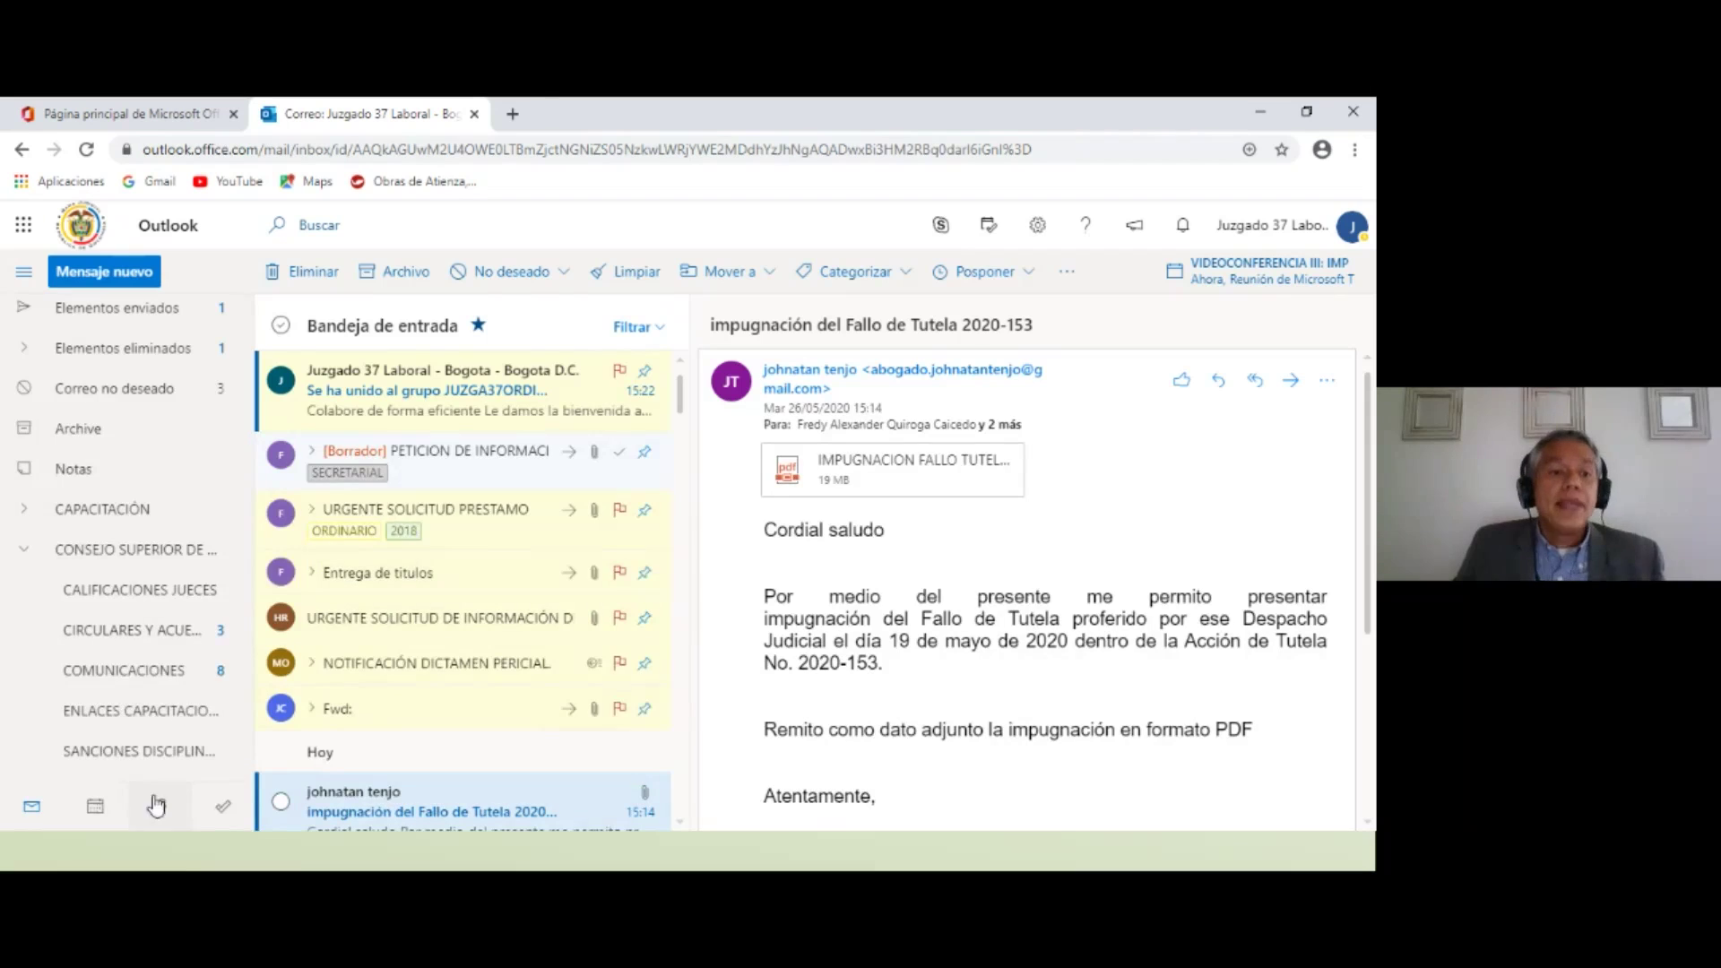
{"action": "left_click", "coordinate": [19, 235]}
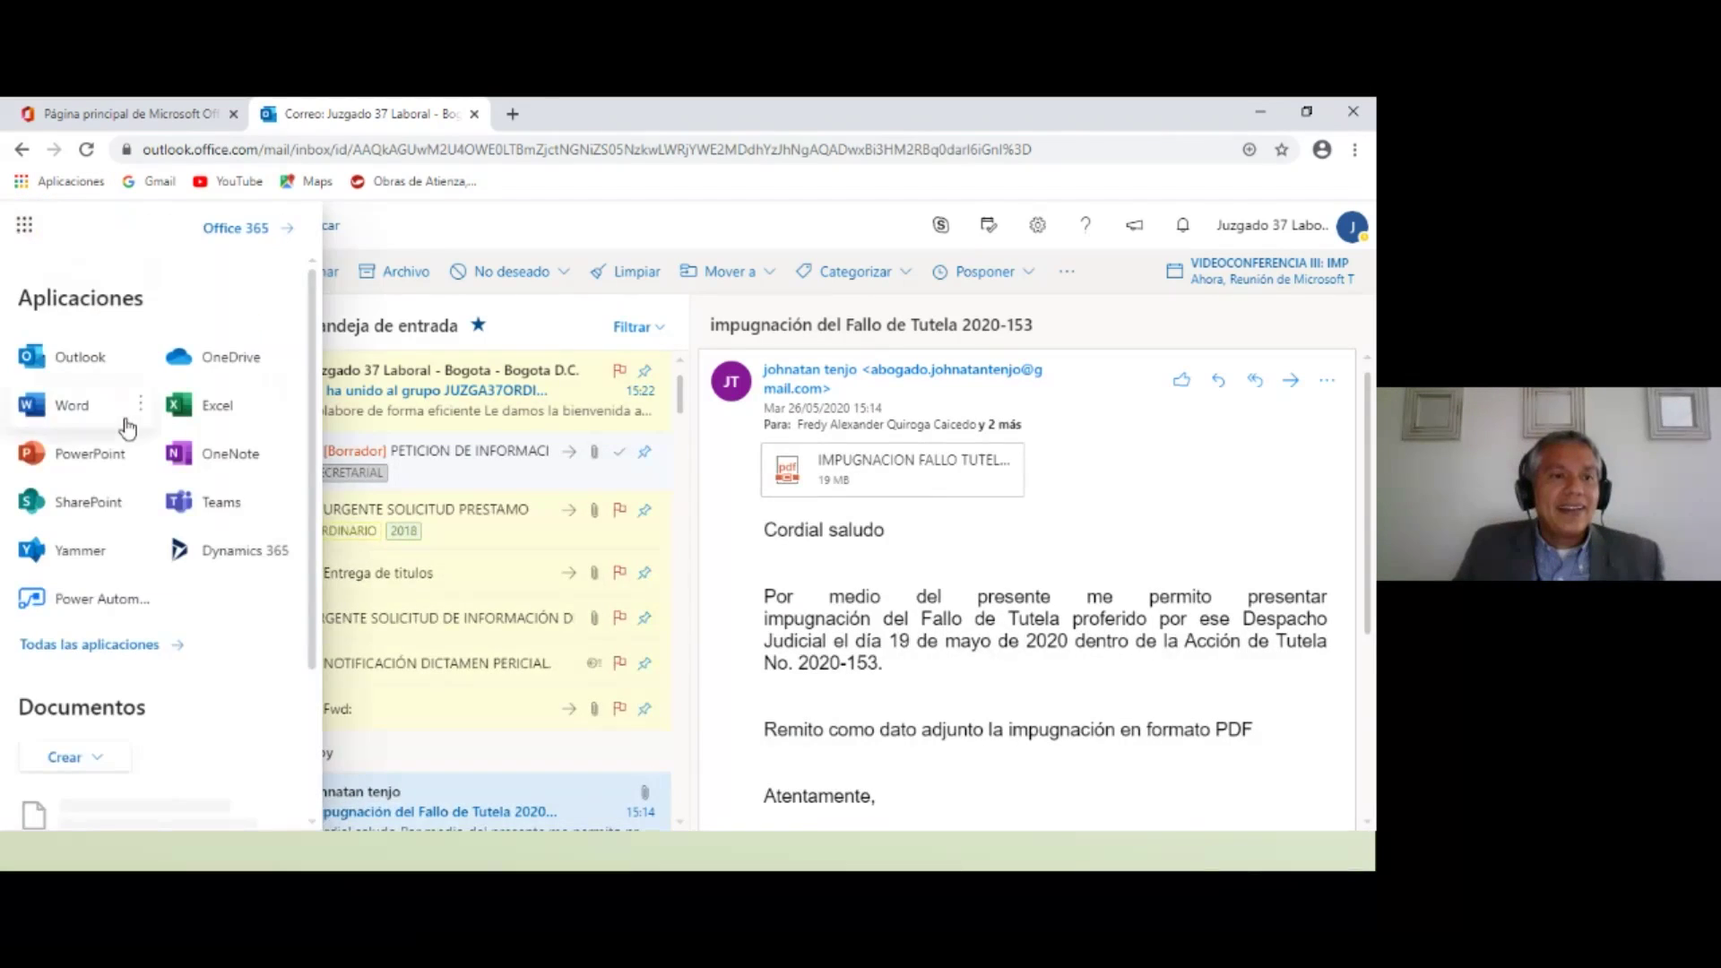
{"action": "scroll", "coordinate": [127, 430], "scroll_direction": "down", "scroll_amount": 3}
{"action": "left_click", "coordinate": [125, 444]}
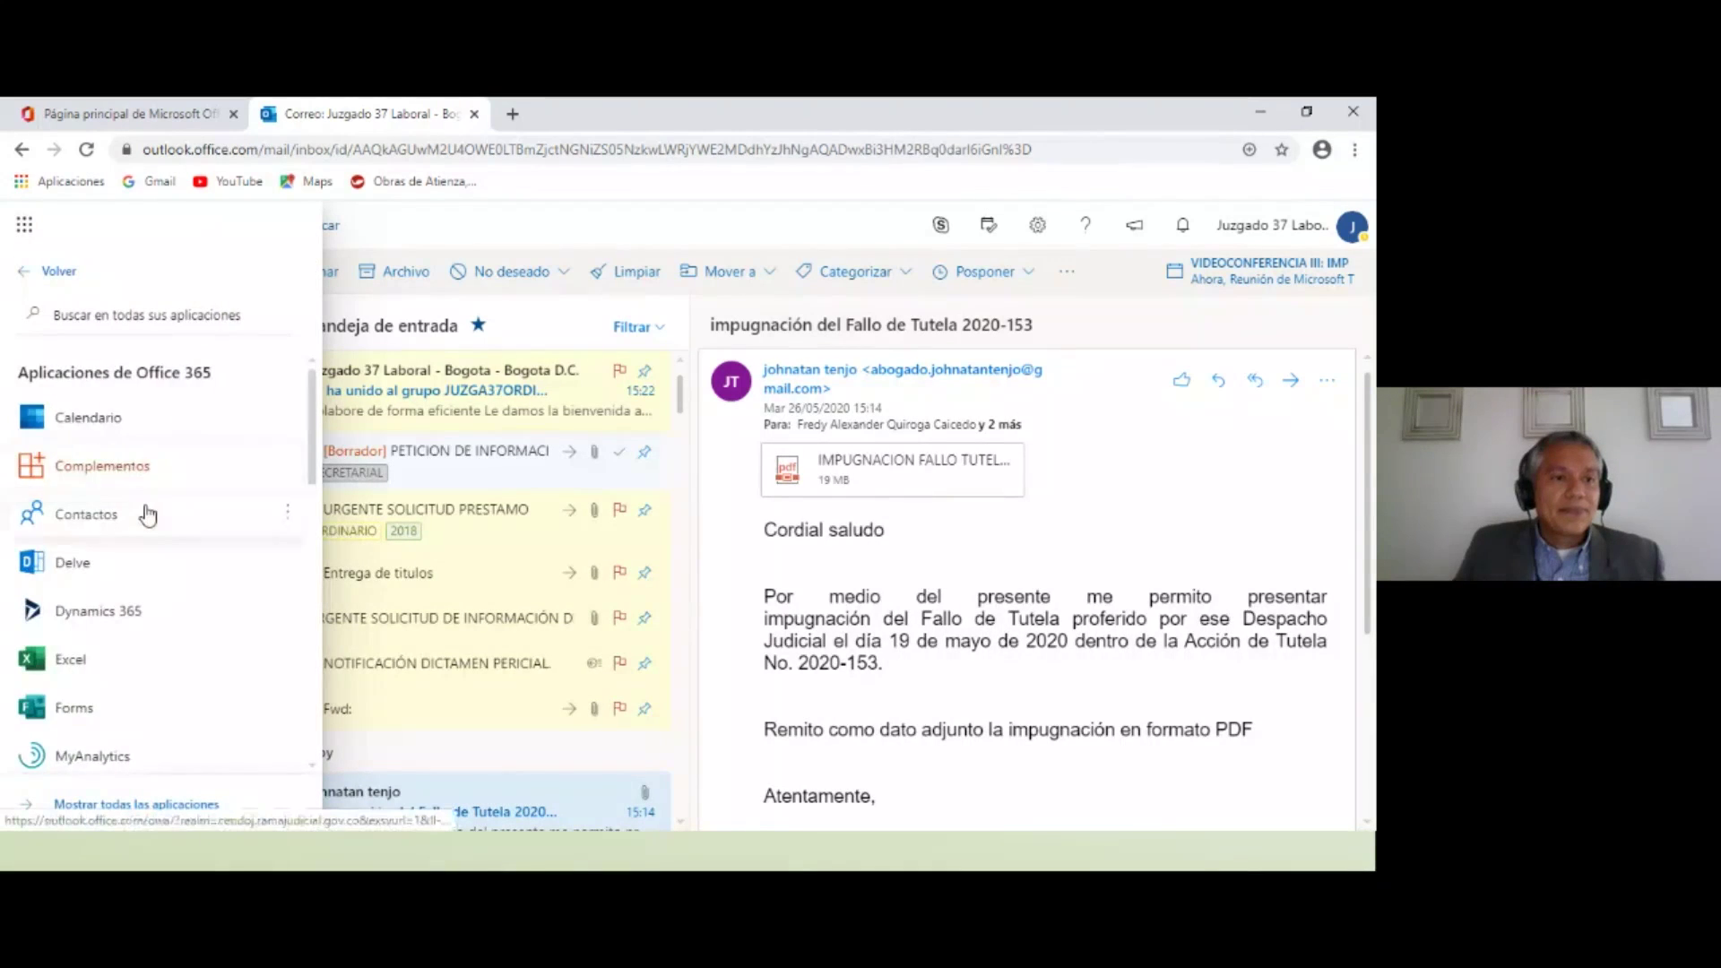
{"action": "scroll", "coordinate": [142, 511], "scroll_direction": "down", "scroll_amount": 2}
{"action": "scroll", "coordinate": [146, 513], "scroll_direction": "down", "scroll_amount": 1}
{"action": "scroll", "coordinate": [148, 514], "scroll_direction": "down", "scroll_amount": 2}
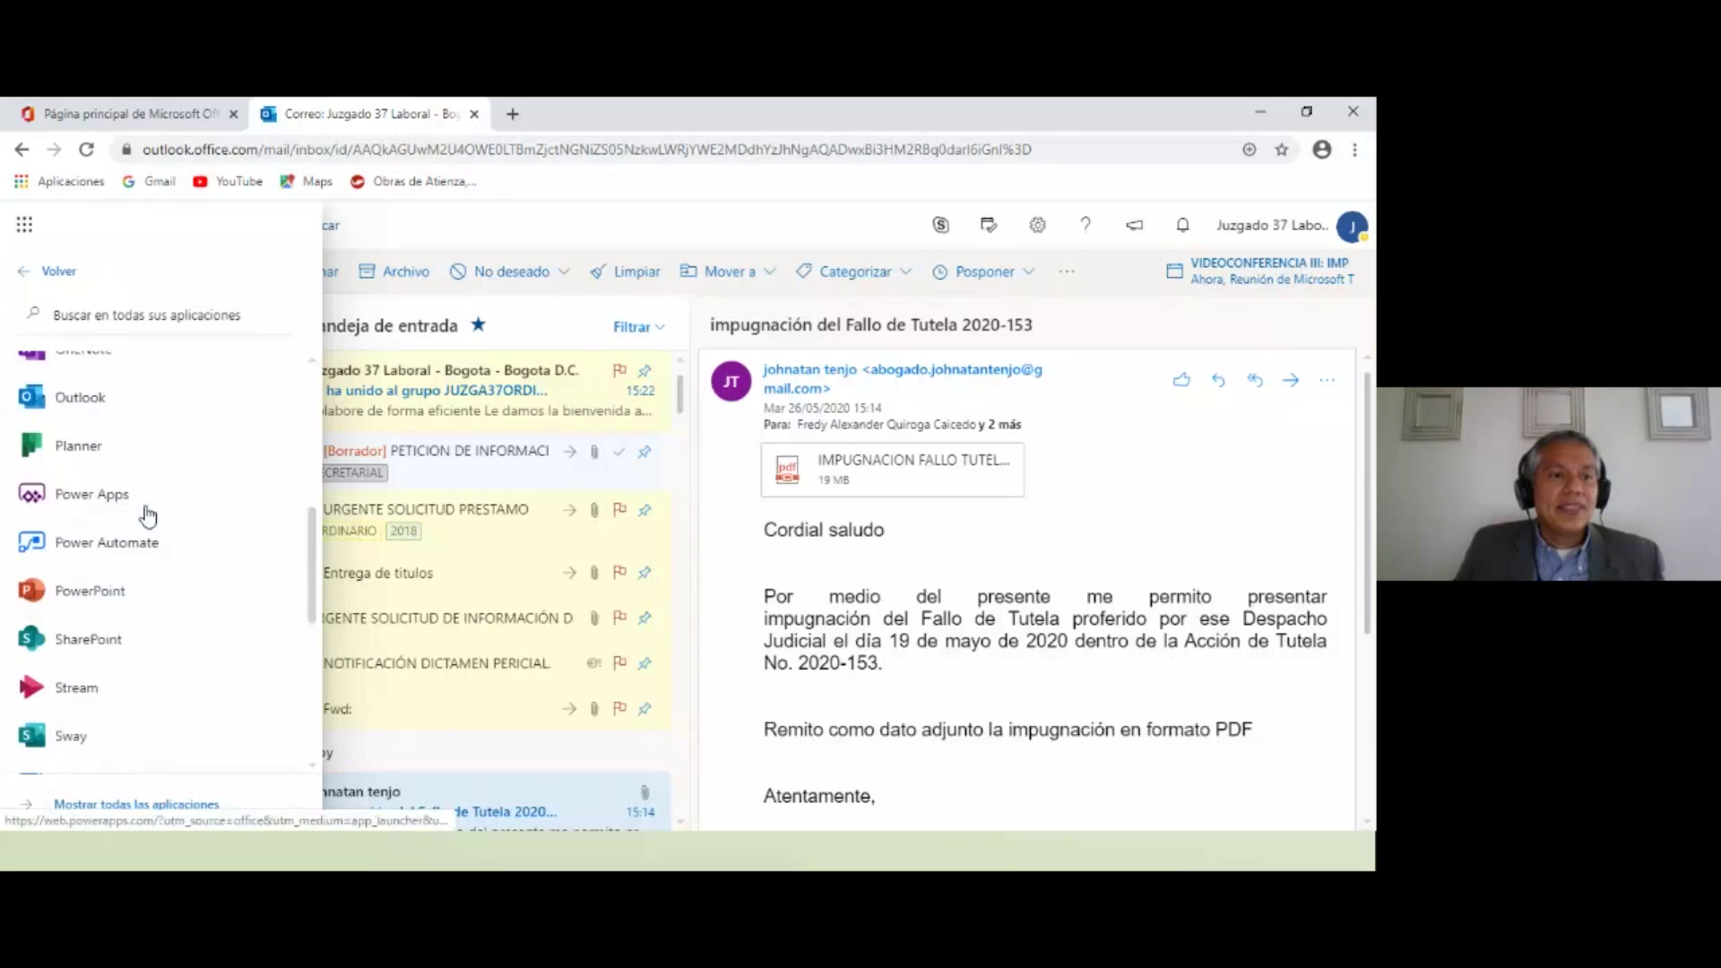
{"action": "scroll", "coordinate": [148, 514], "scroll_direction": "down", "scroll_amount": 1}
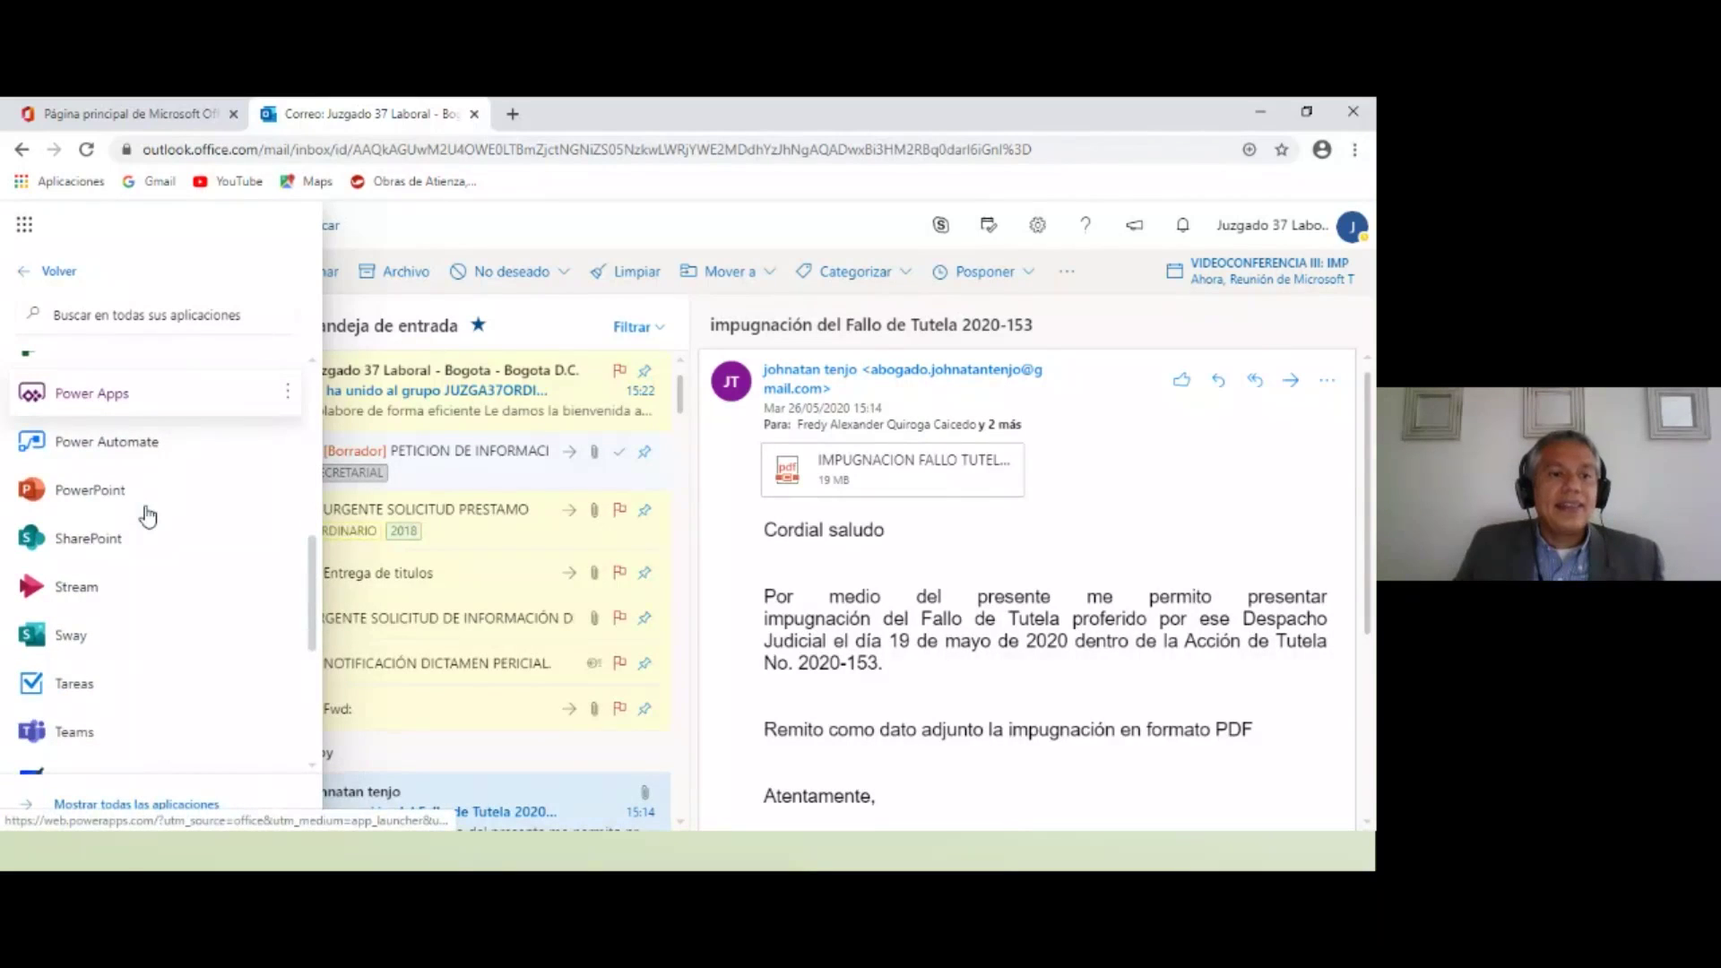
{"action": "left_click", "coordinate": [72, 684]}
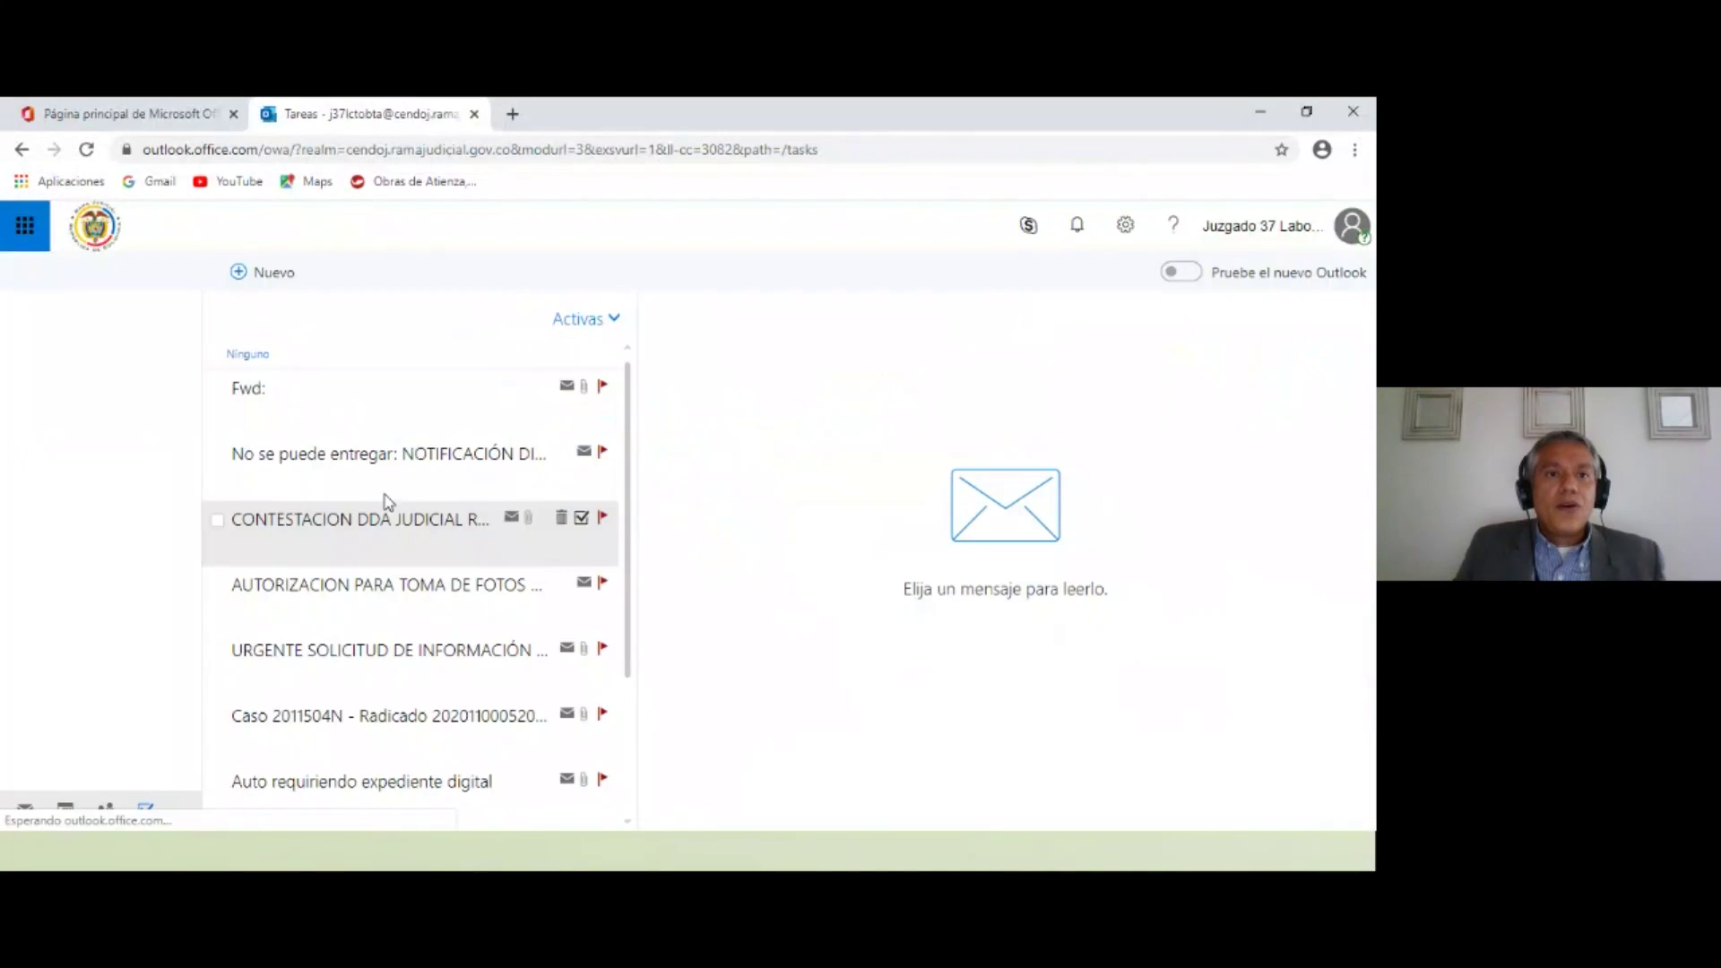
Open the JUZGA37ORDINARIOS welcome message among the flagged items and tasks and mark it as completed.
{"action": "scroll", "coordinate": [513, 524], "scroll_direction": "down", "scroll_amount": 3}
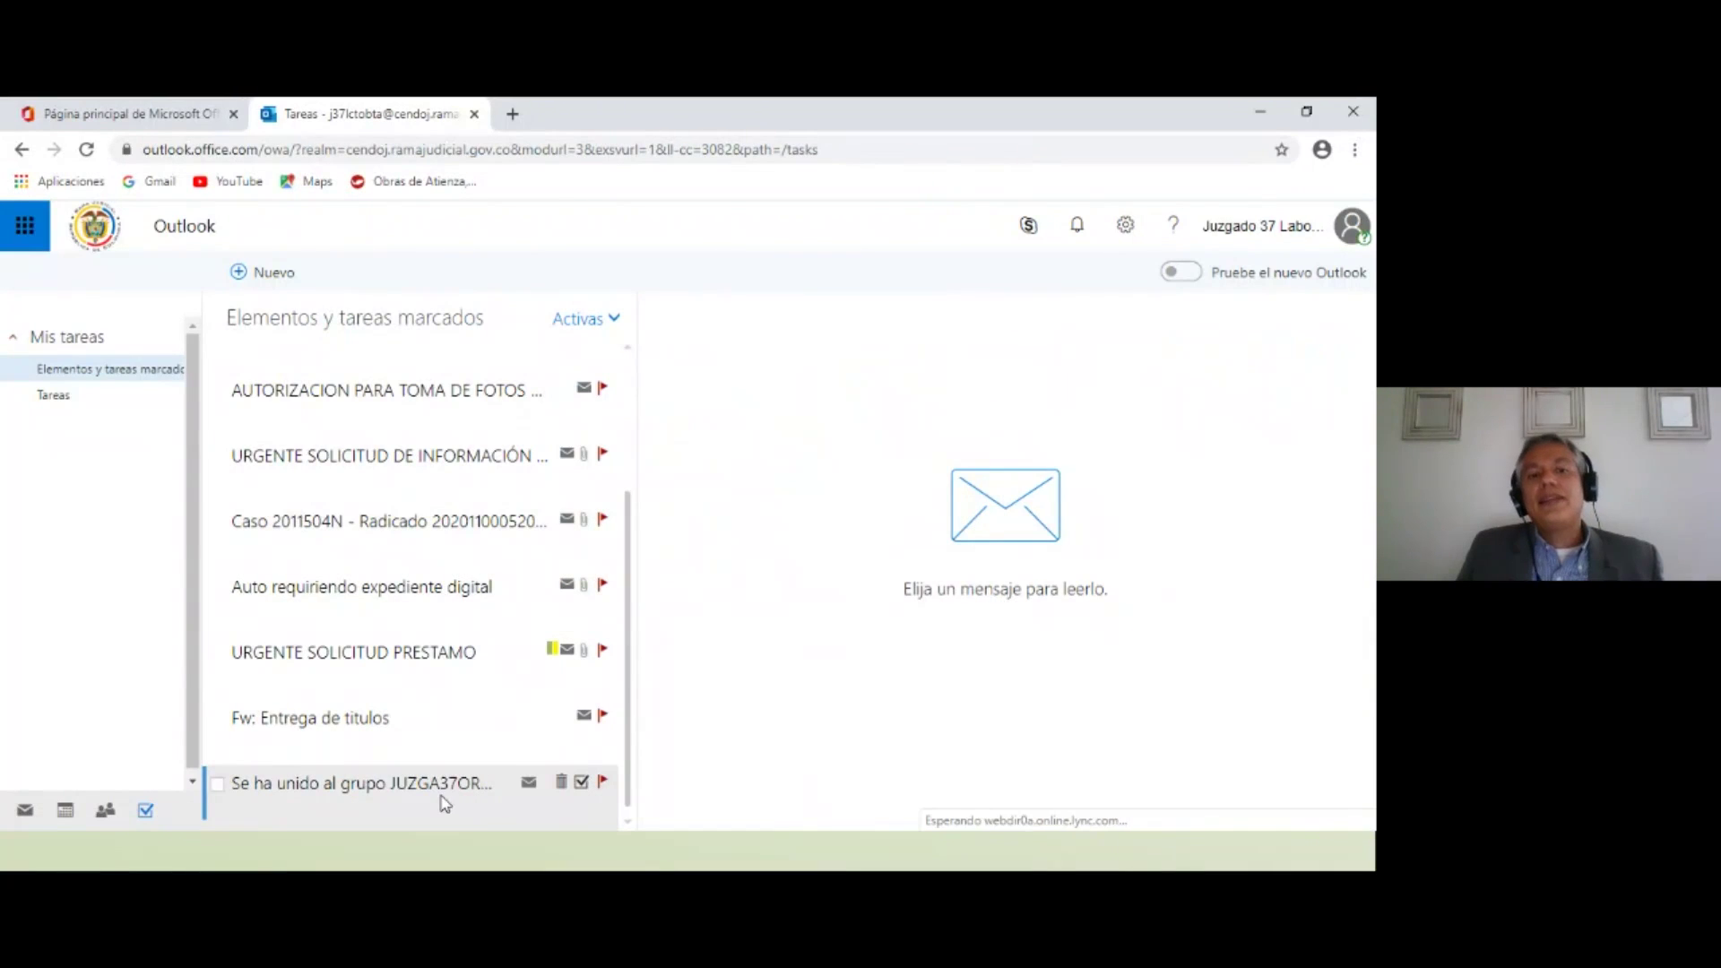
{"action": "left_click", "coordinate": [388, 803]}
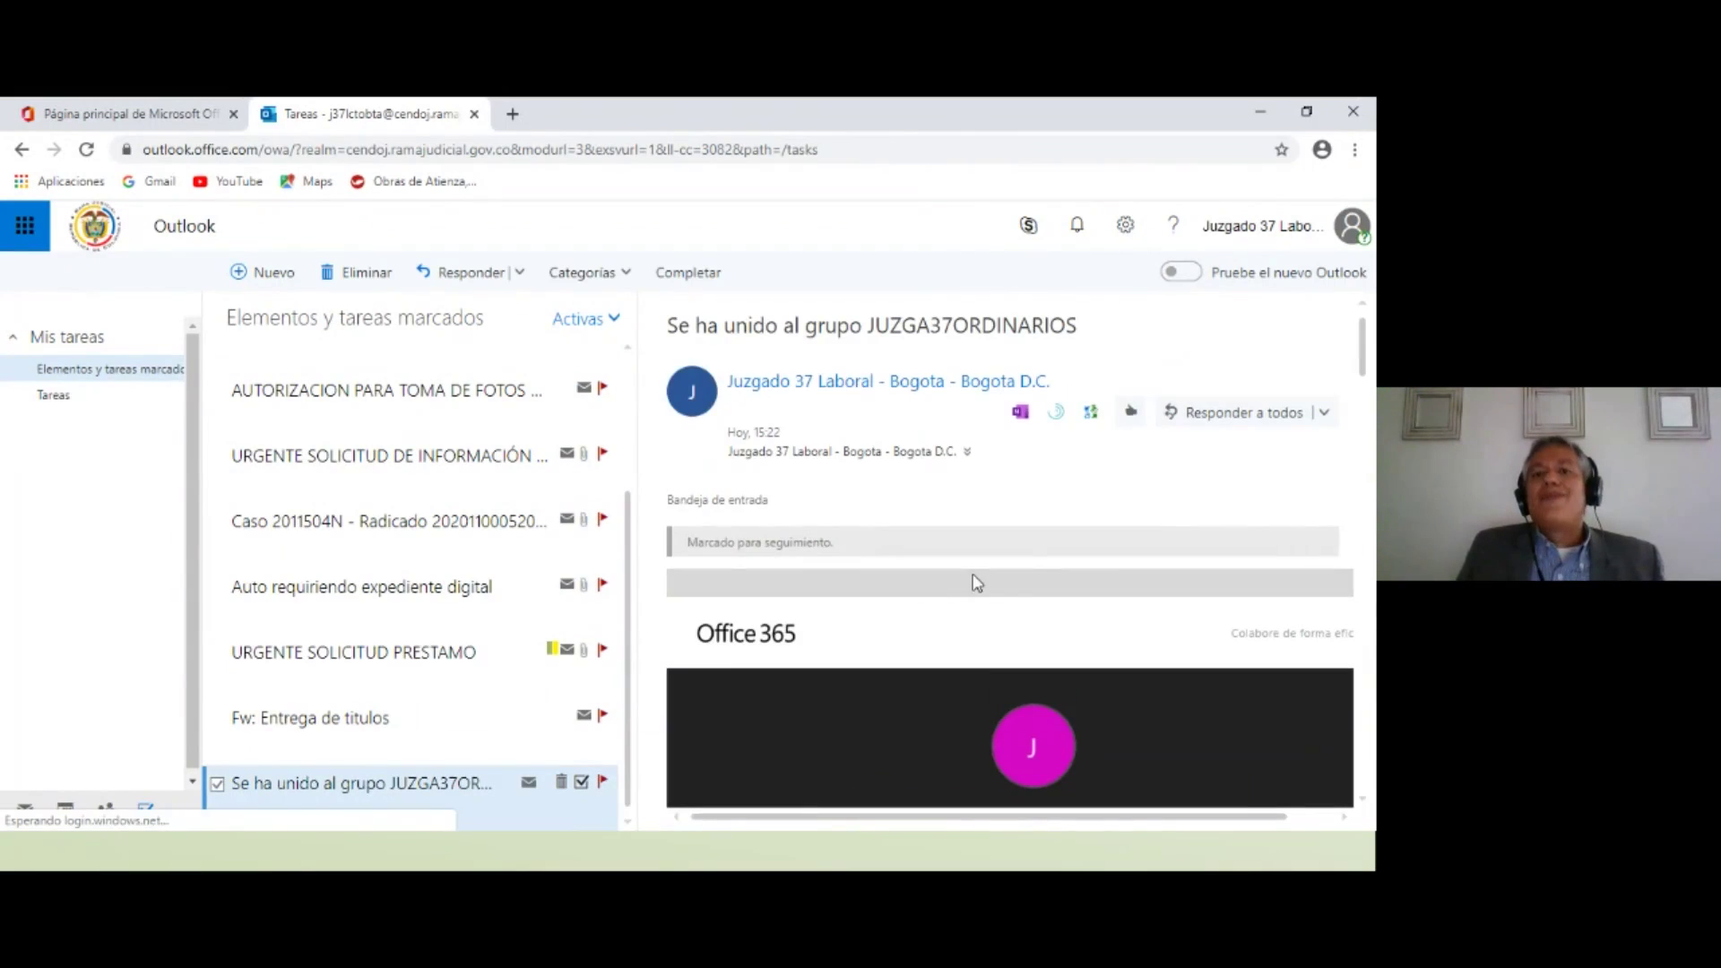
{"action": "scroll", "coordinate": [999, 599], "scroll_direction": "down", "scroll_amount": 2}
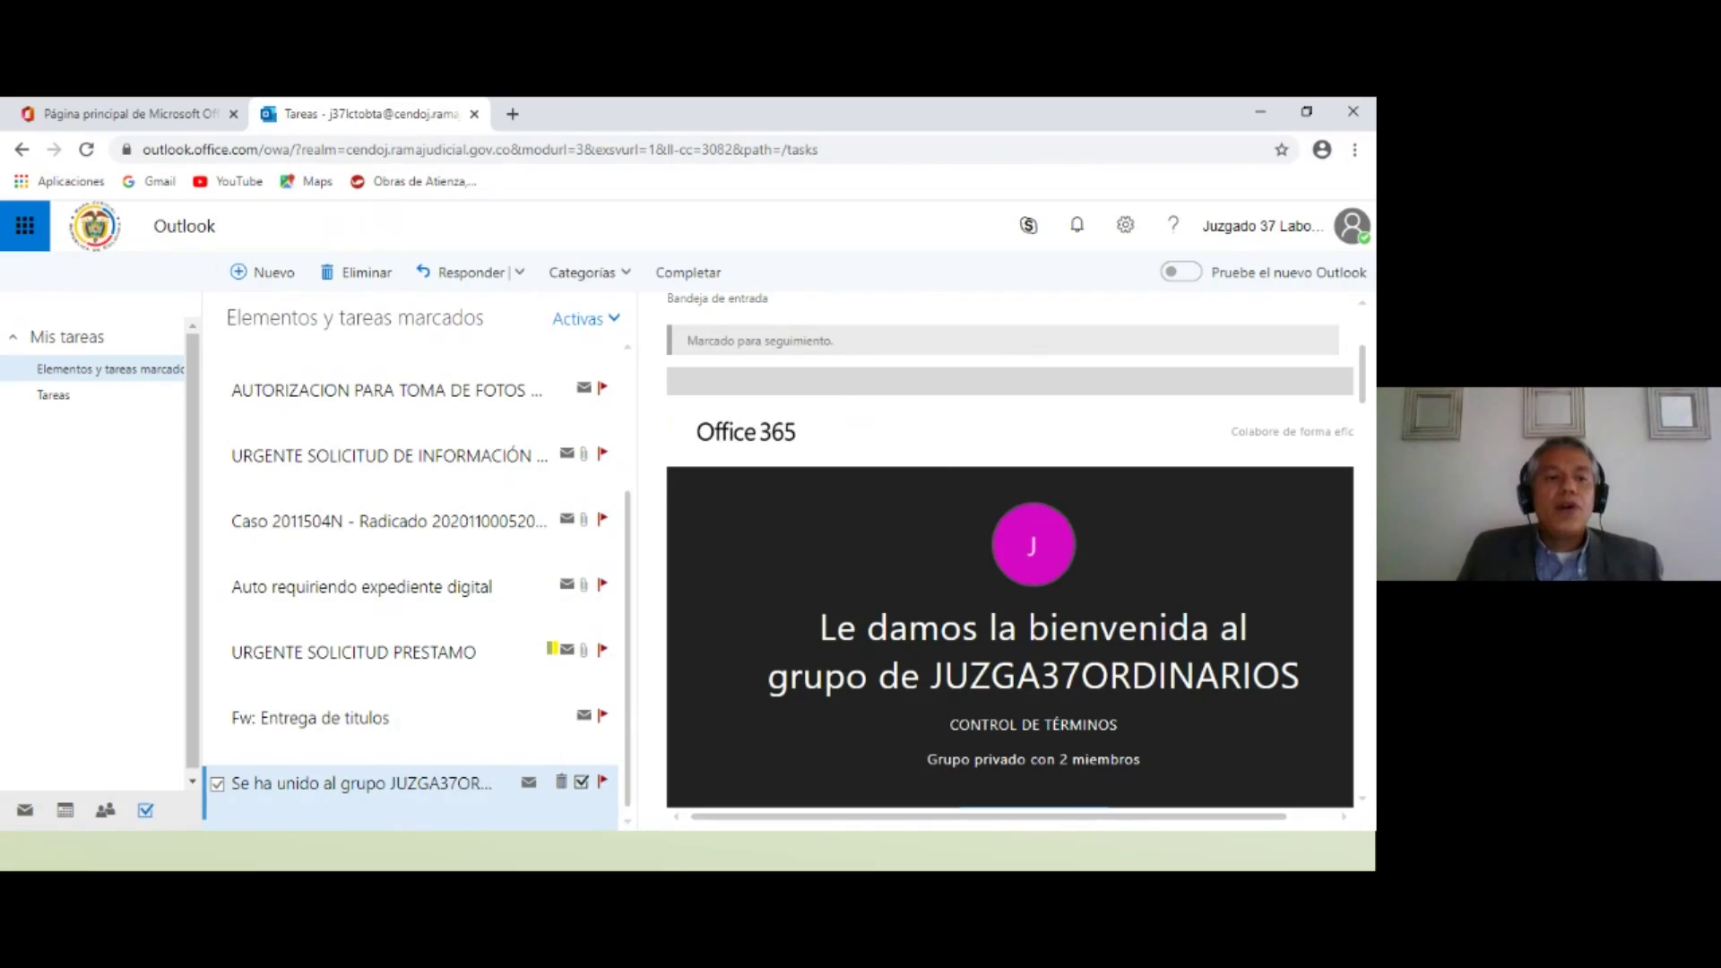
{"action": "left_click", "coordinate": [217, 793]}
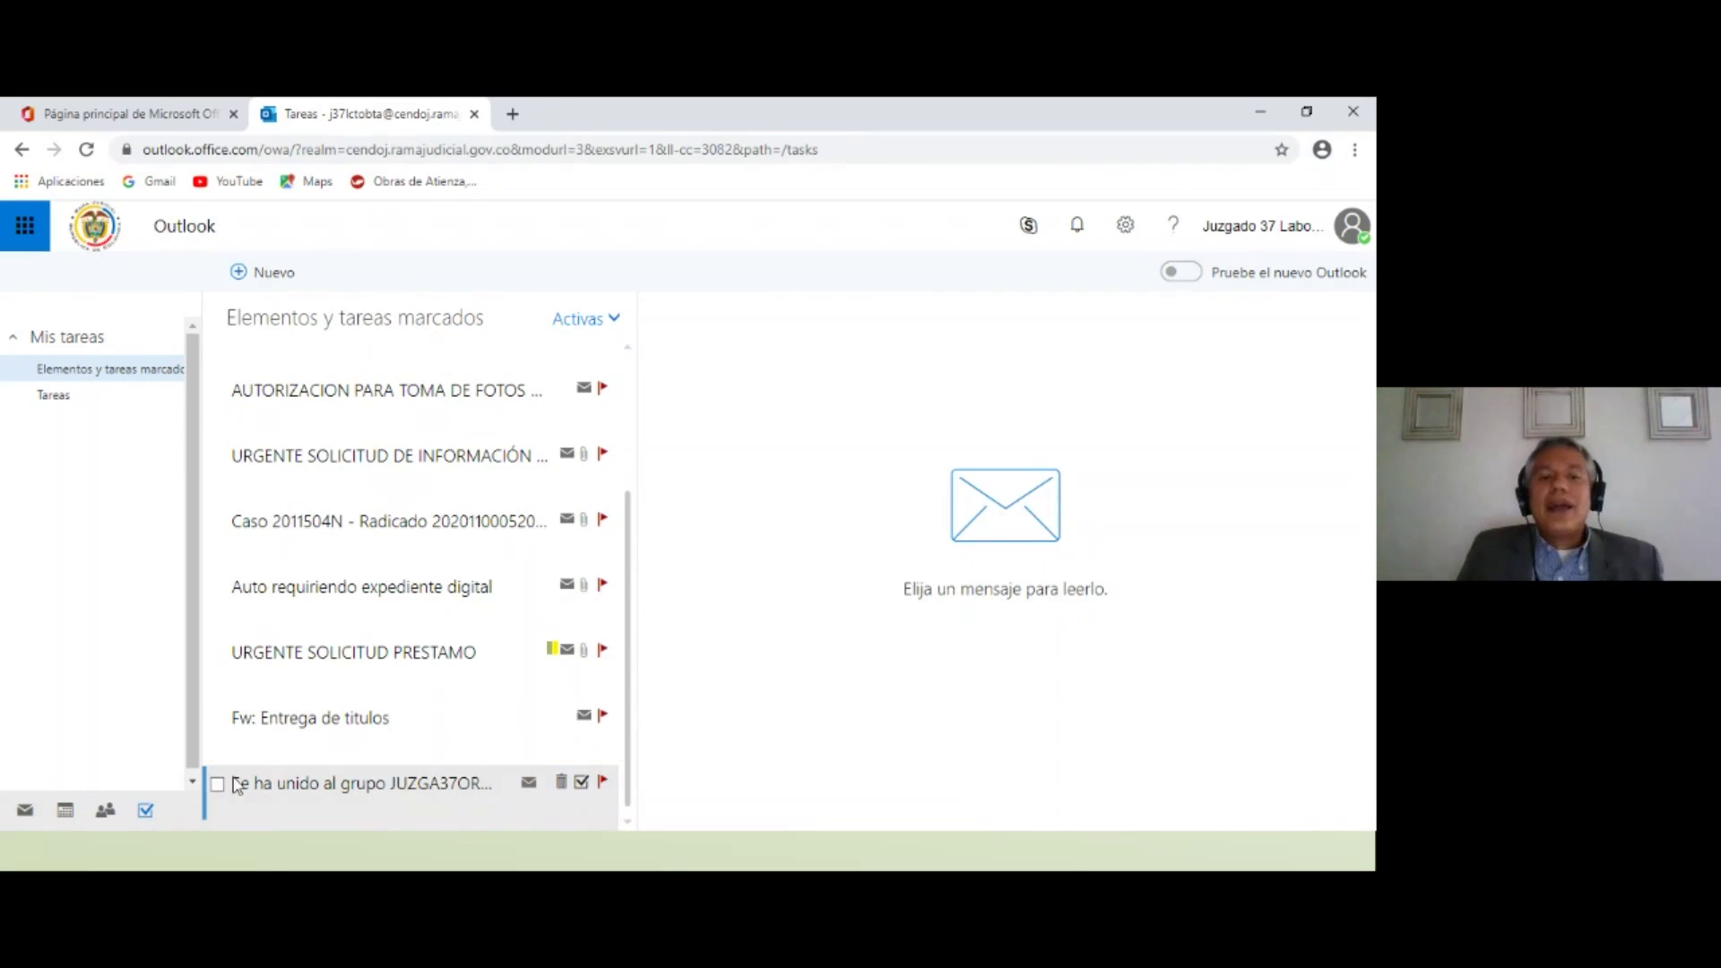
{"action": "left_click", "coordinate": [584, 797]}
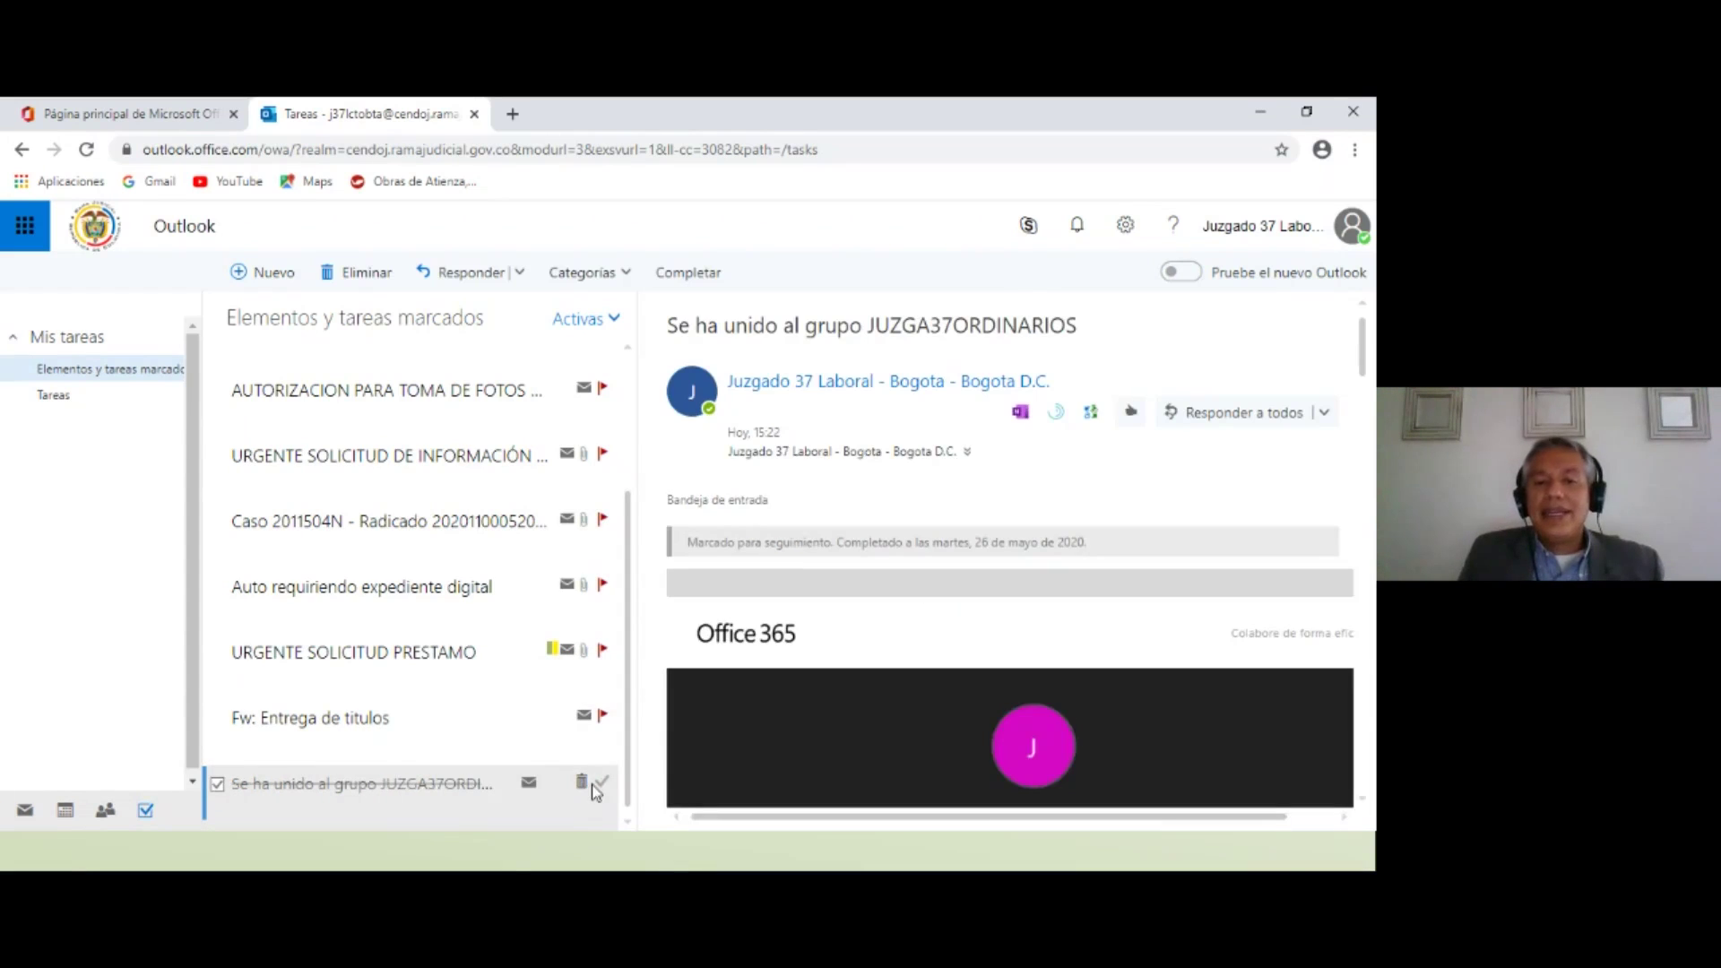
{"action": "left_click", "coordinate": [581, 784]}
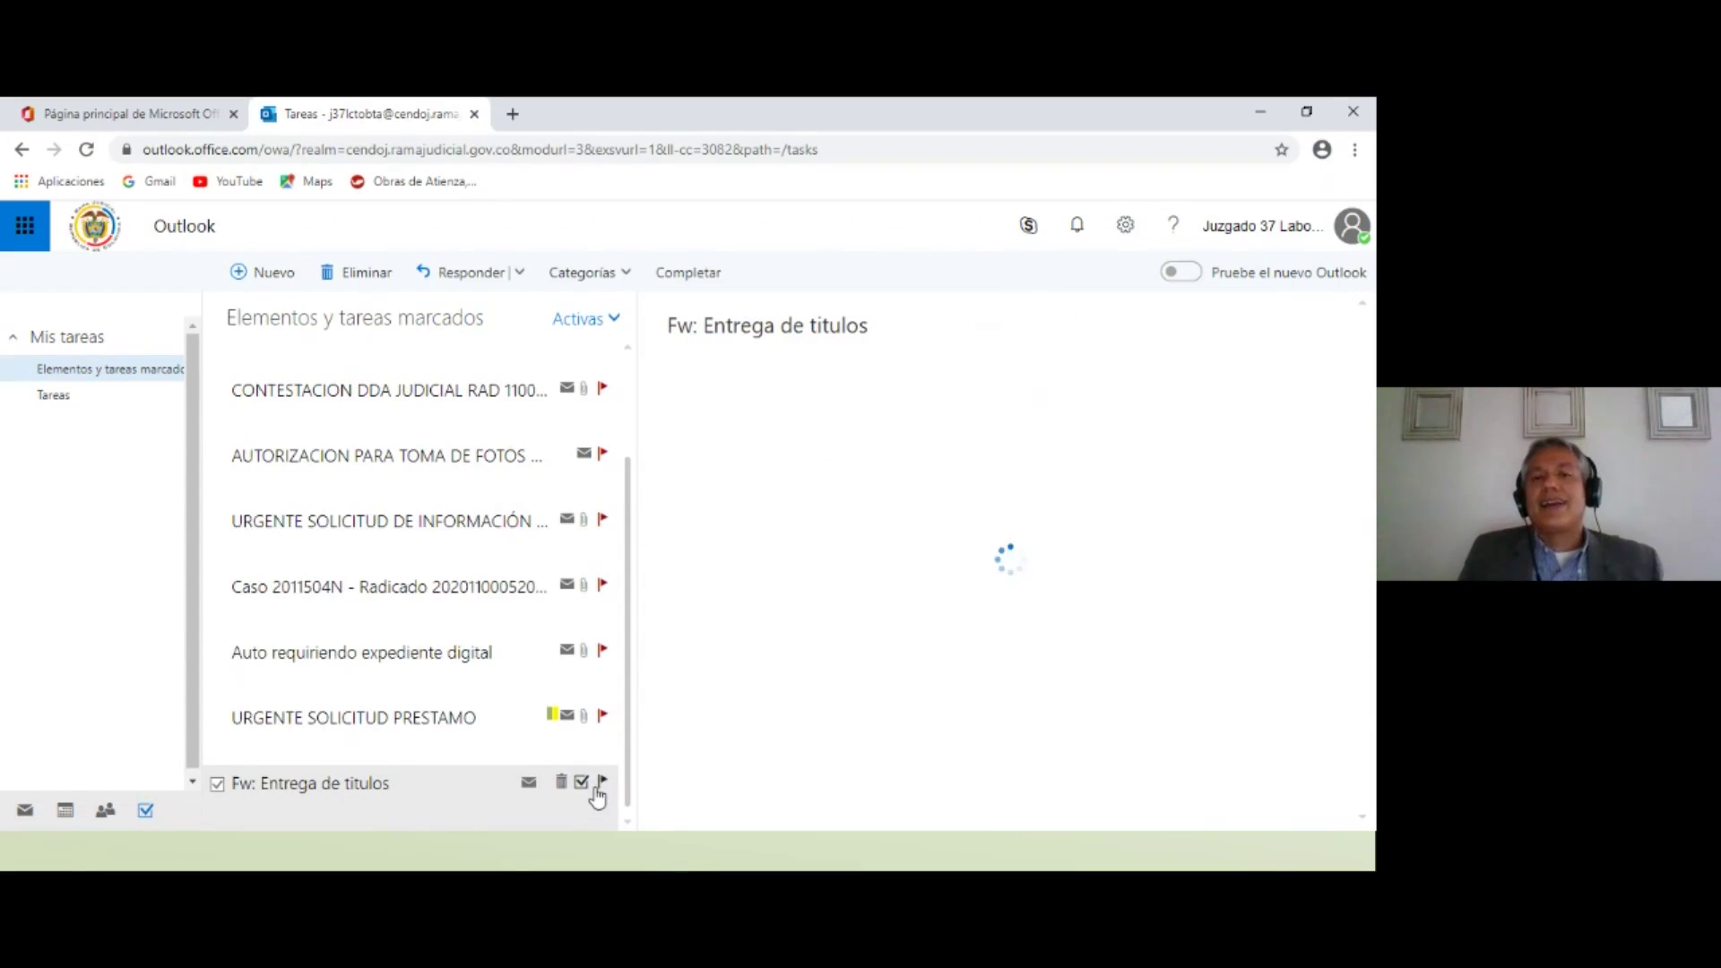
Return to the Outlook inbox and advance the PowerPoint slide show to the ALMACENAMIENTO PERSONAL slide.
{"action": "left_click", "coordinate": [18, 238]}
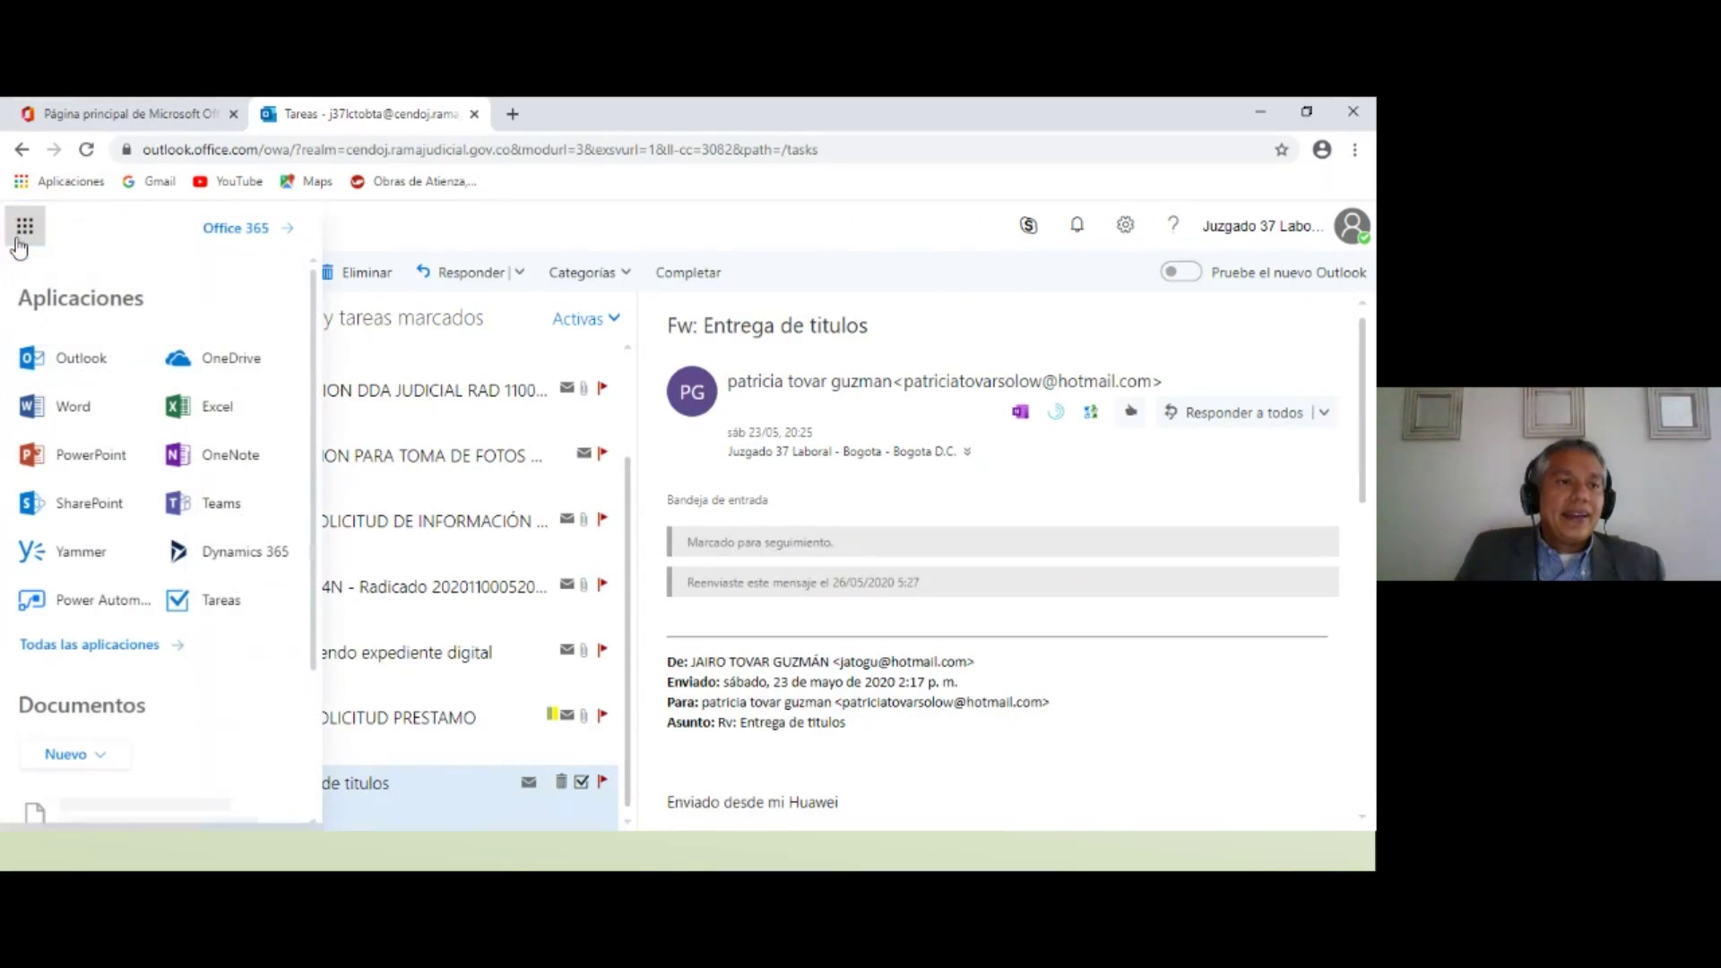
{"action": "left_click", "coordinate": [59, 363]}
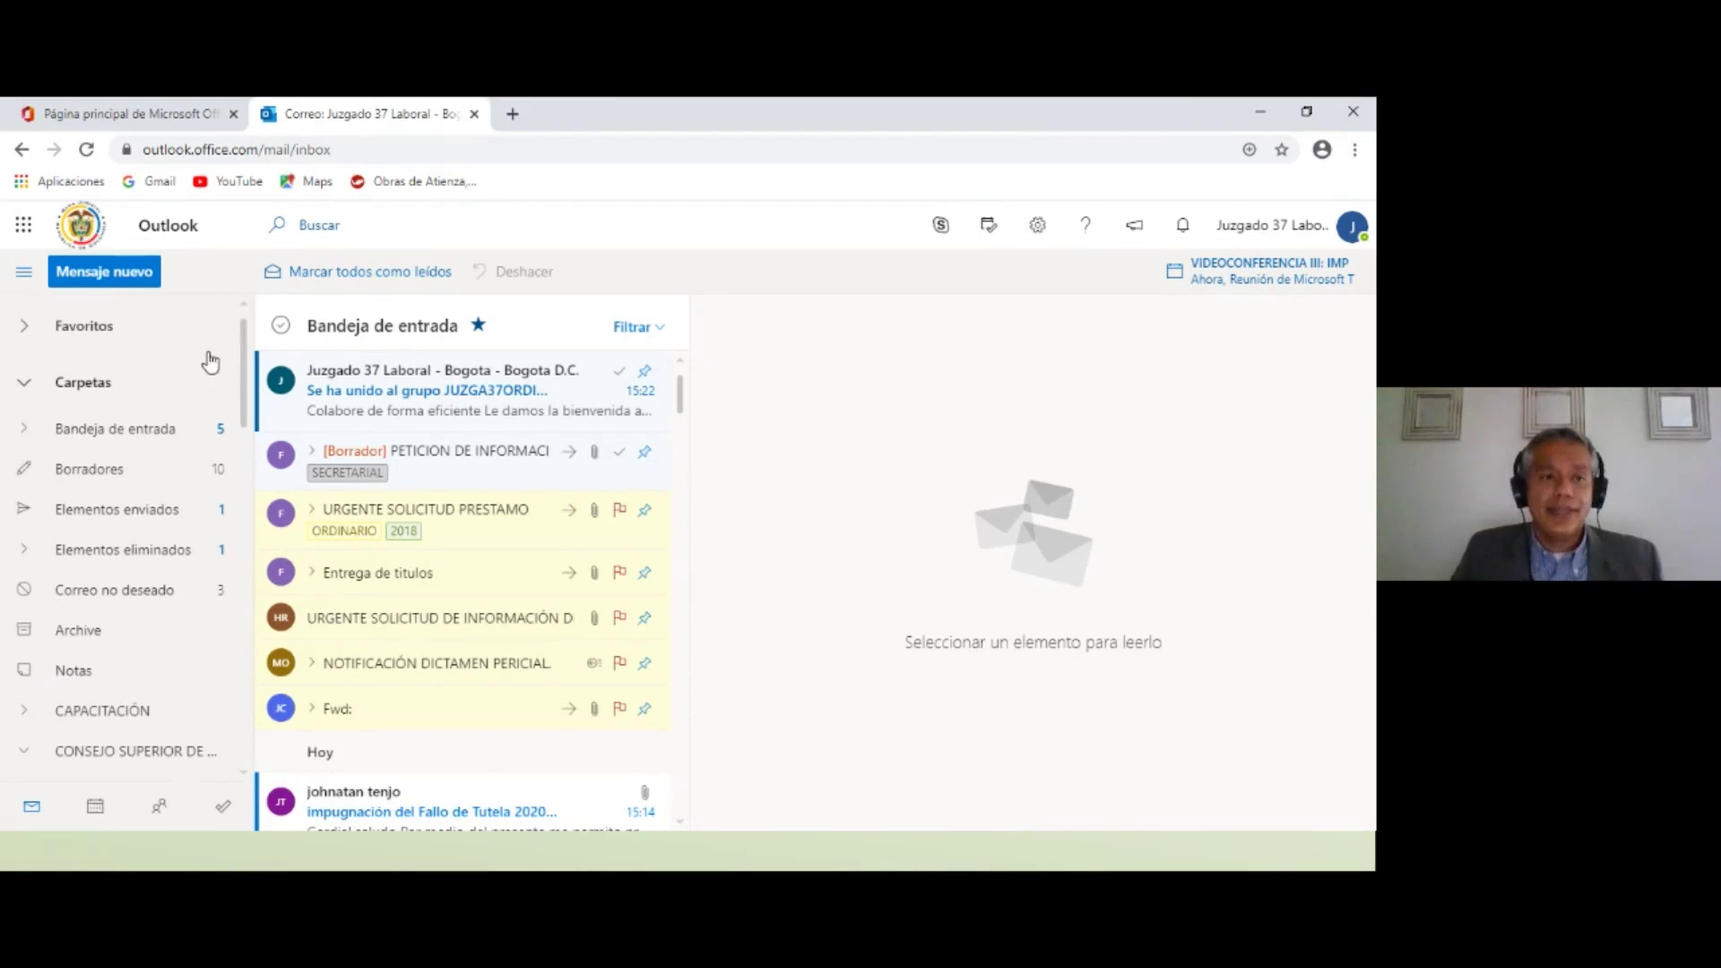
{"action": "key", "text": "alt+Tab"}
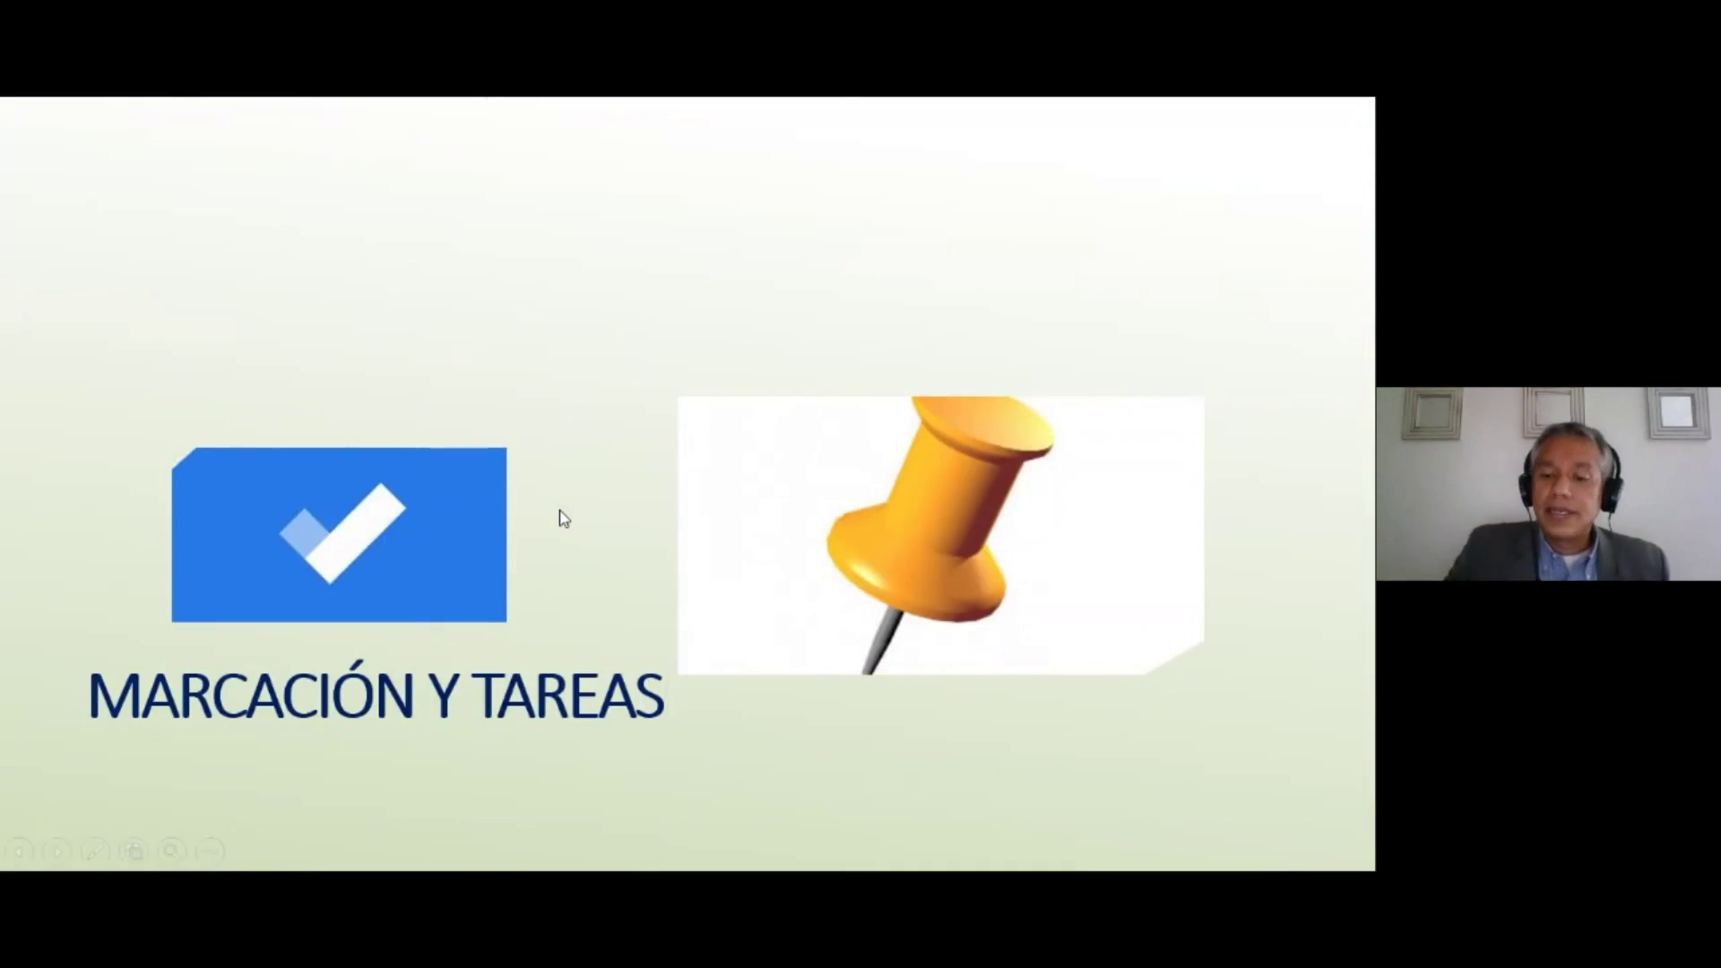
{"action": "left_click", "coordinate": [563, 518]}
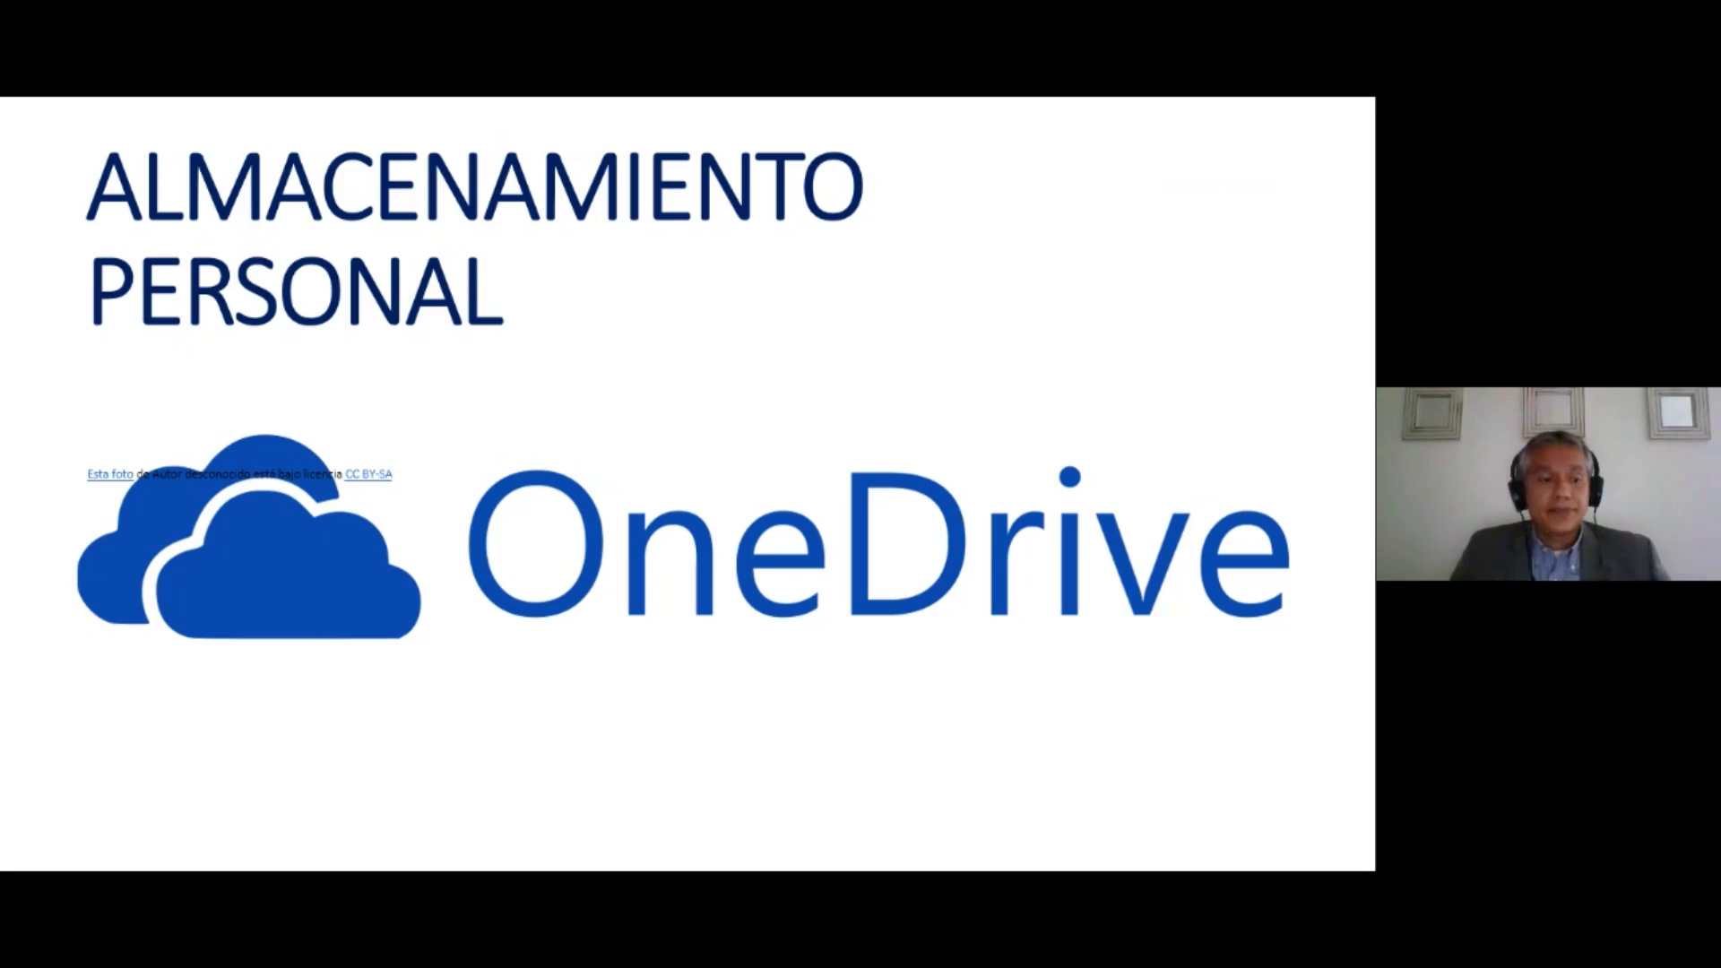
Switch back to the browser and open OneDrive from the Office 365 home page.
{"action": "key", "text": "alt+Tab"}
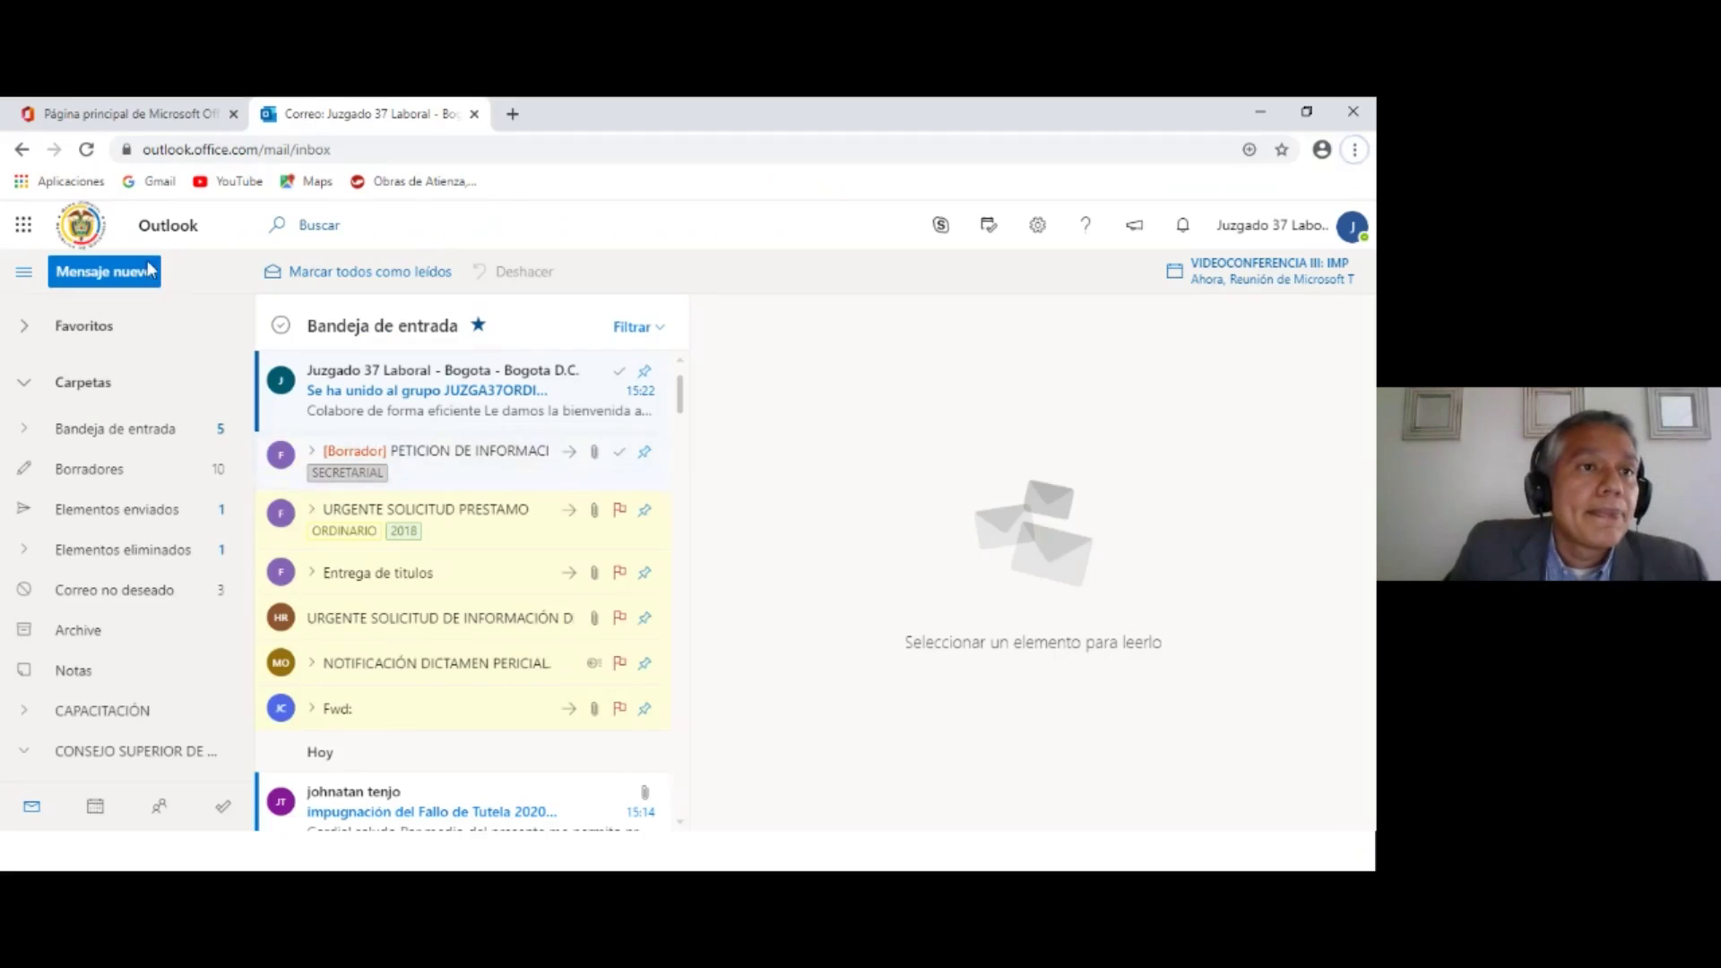
{"action": "left_click", "coordinate": [125, 114]}
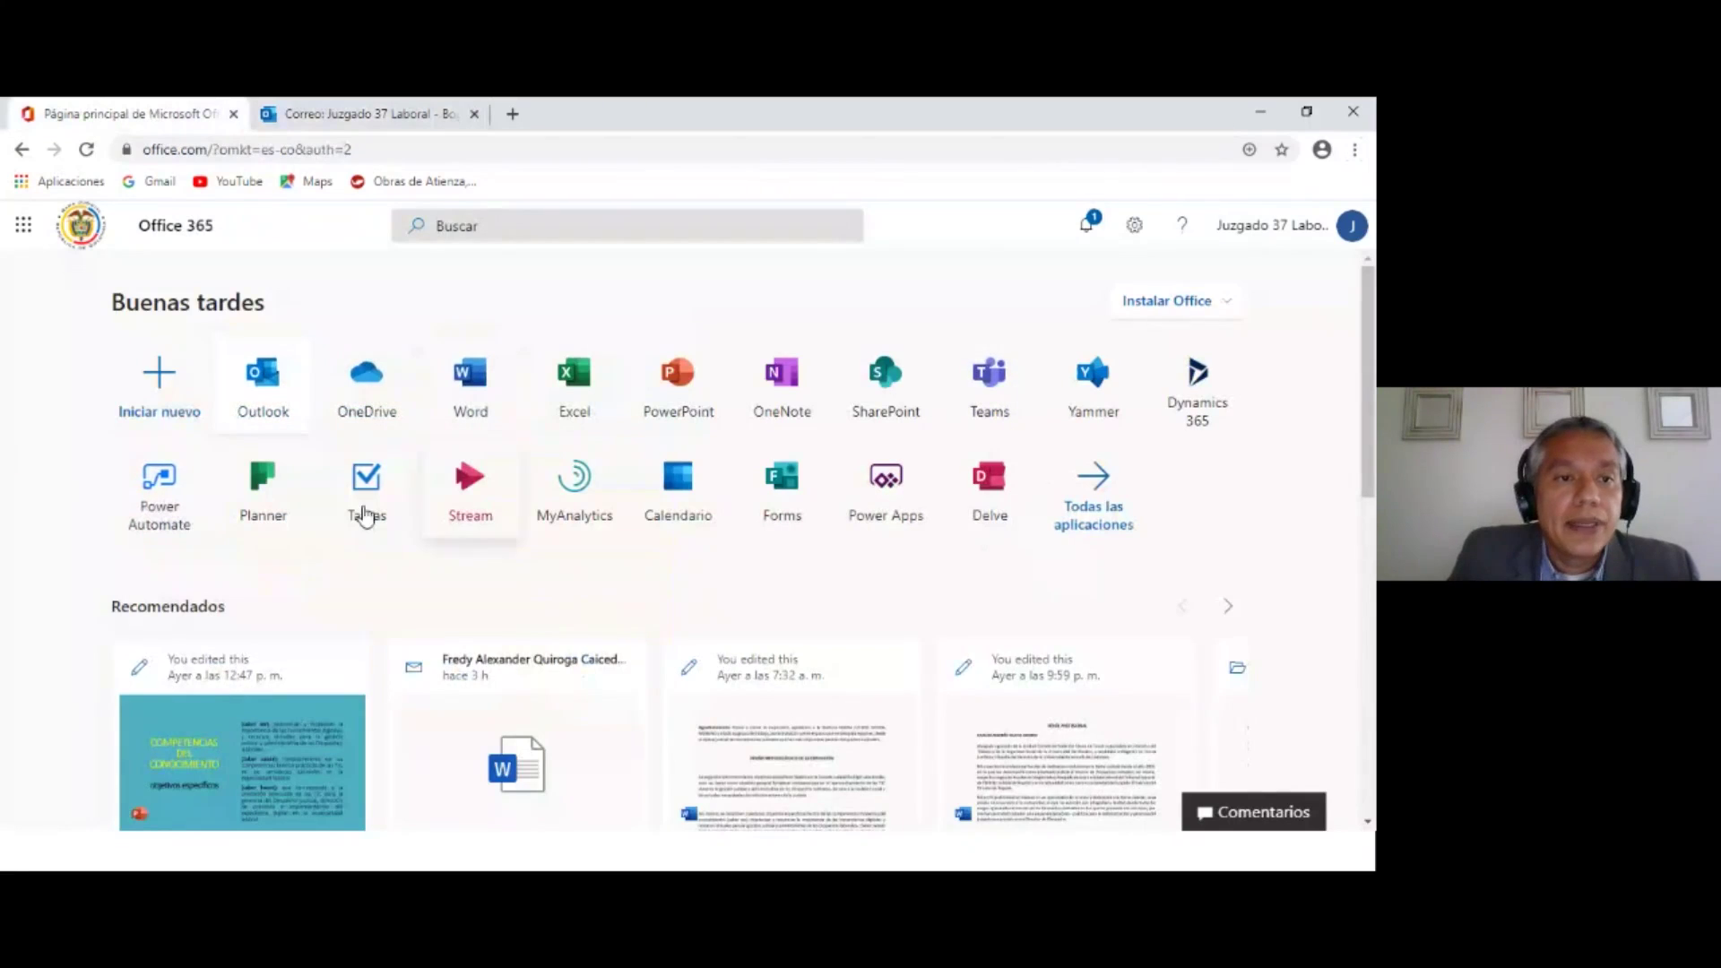
{"action": "left_click", "coordinate": [367, 395]}
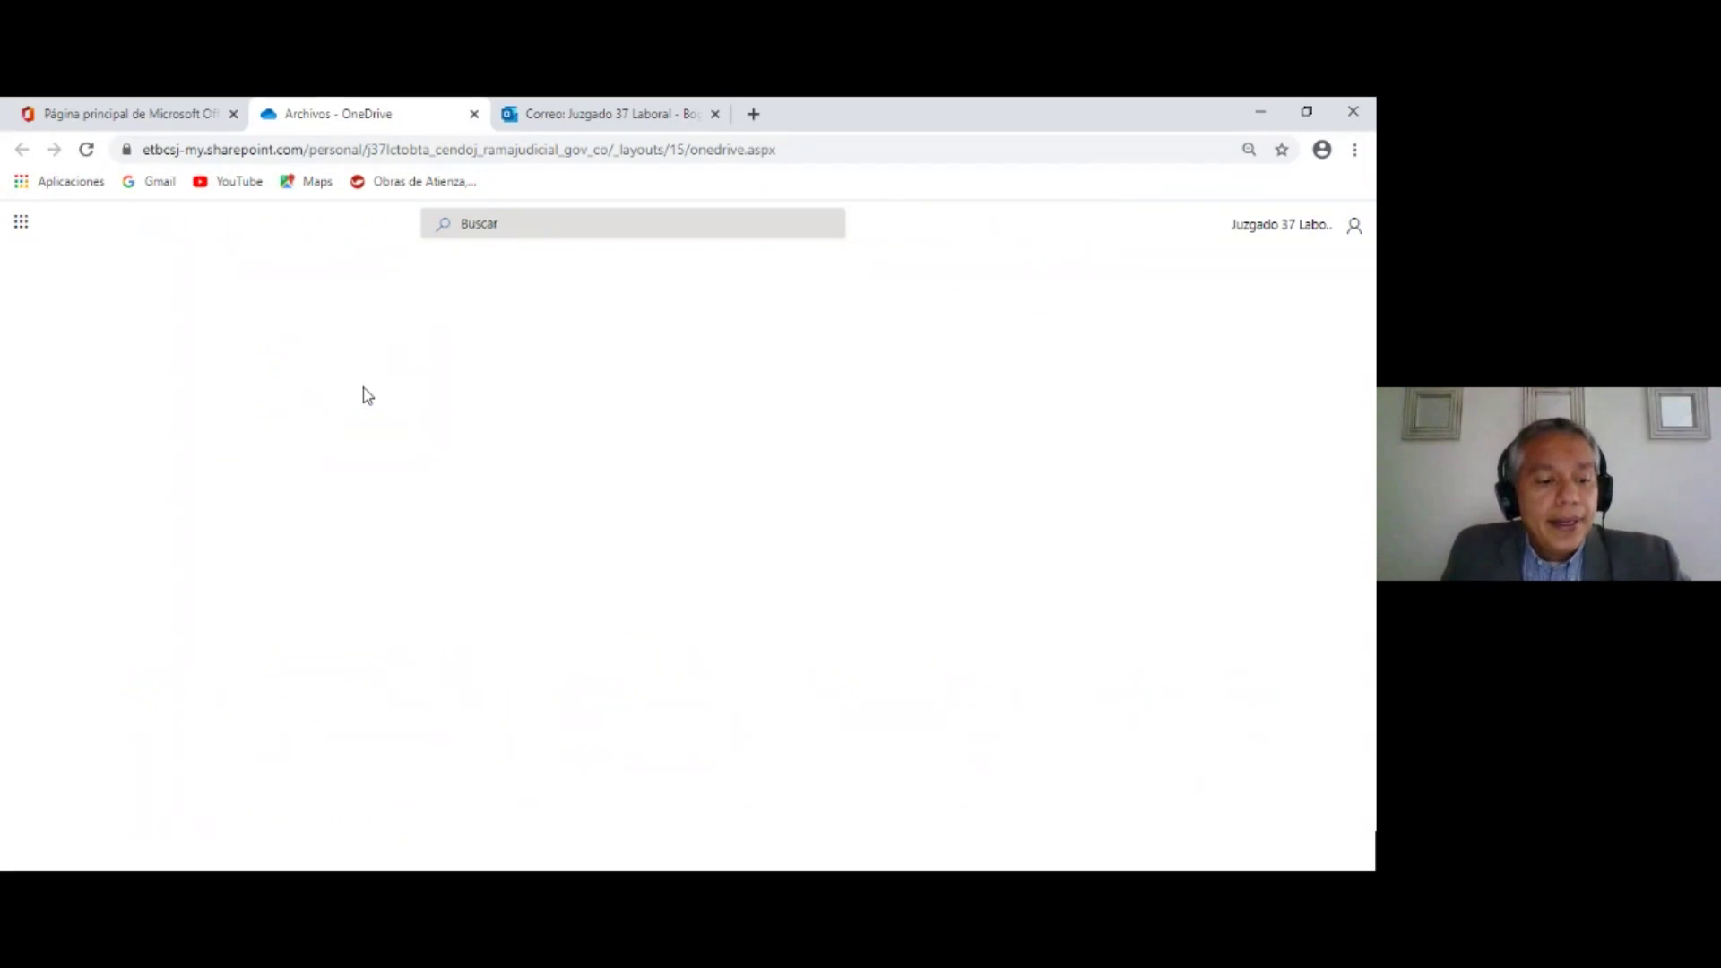
Switch to the PowerPoint slide show, advance it to the CREACIÓN DE CARPETAS slide, and return to OneDrive in the browser.
{"action": "key", "text": "alt+Tab"}
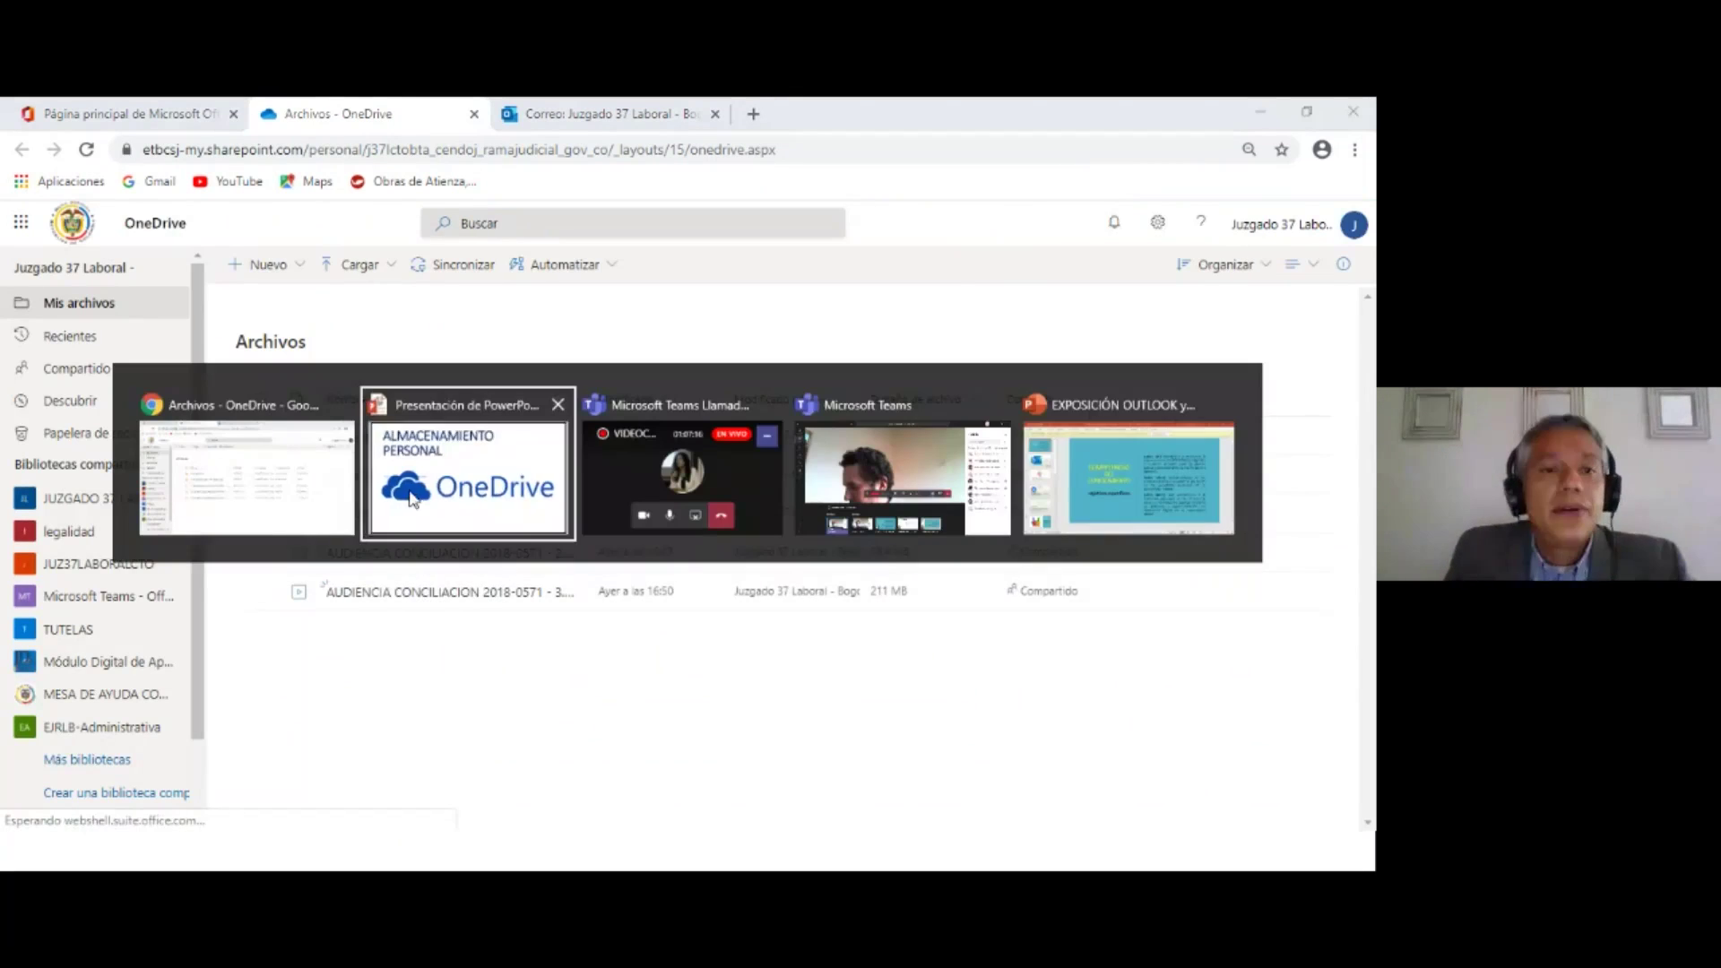
{"action": "key", "text": "Right"}
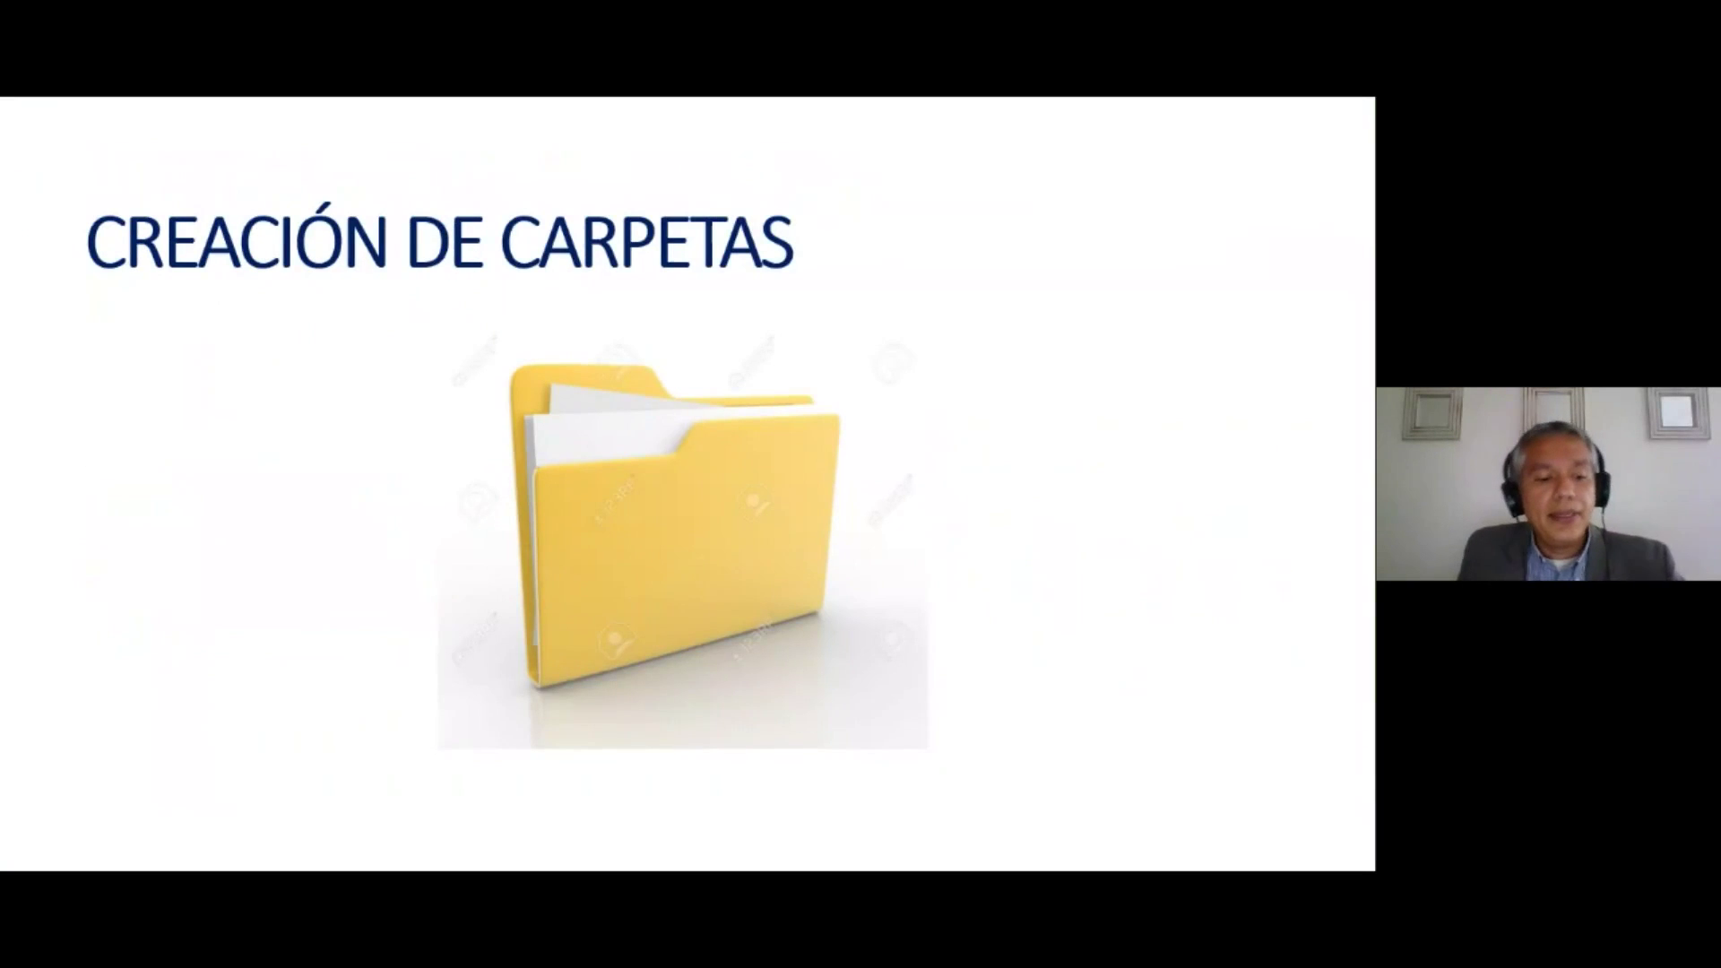
{"action": "key", "text": "alt+Tab"}
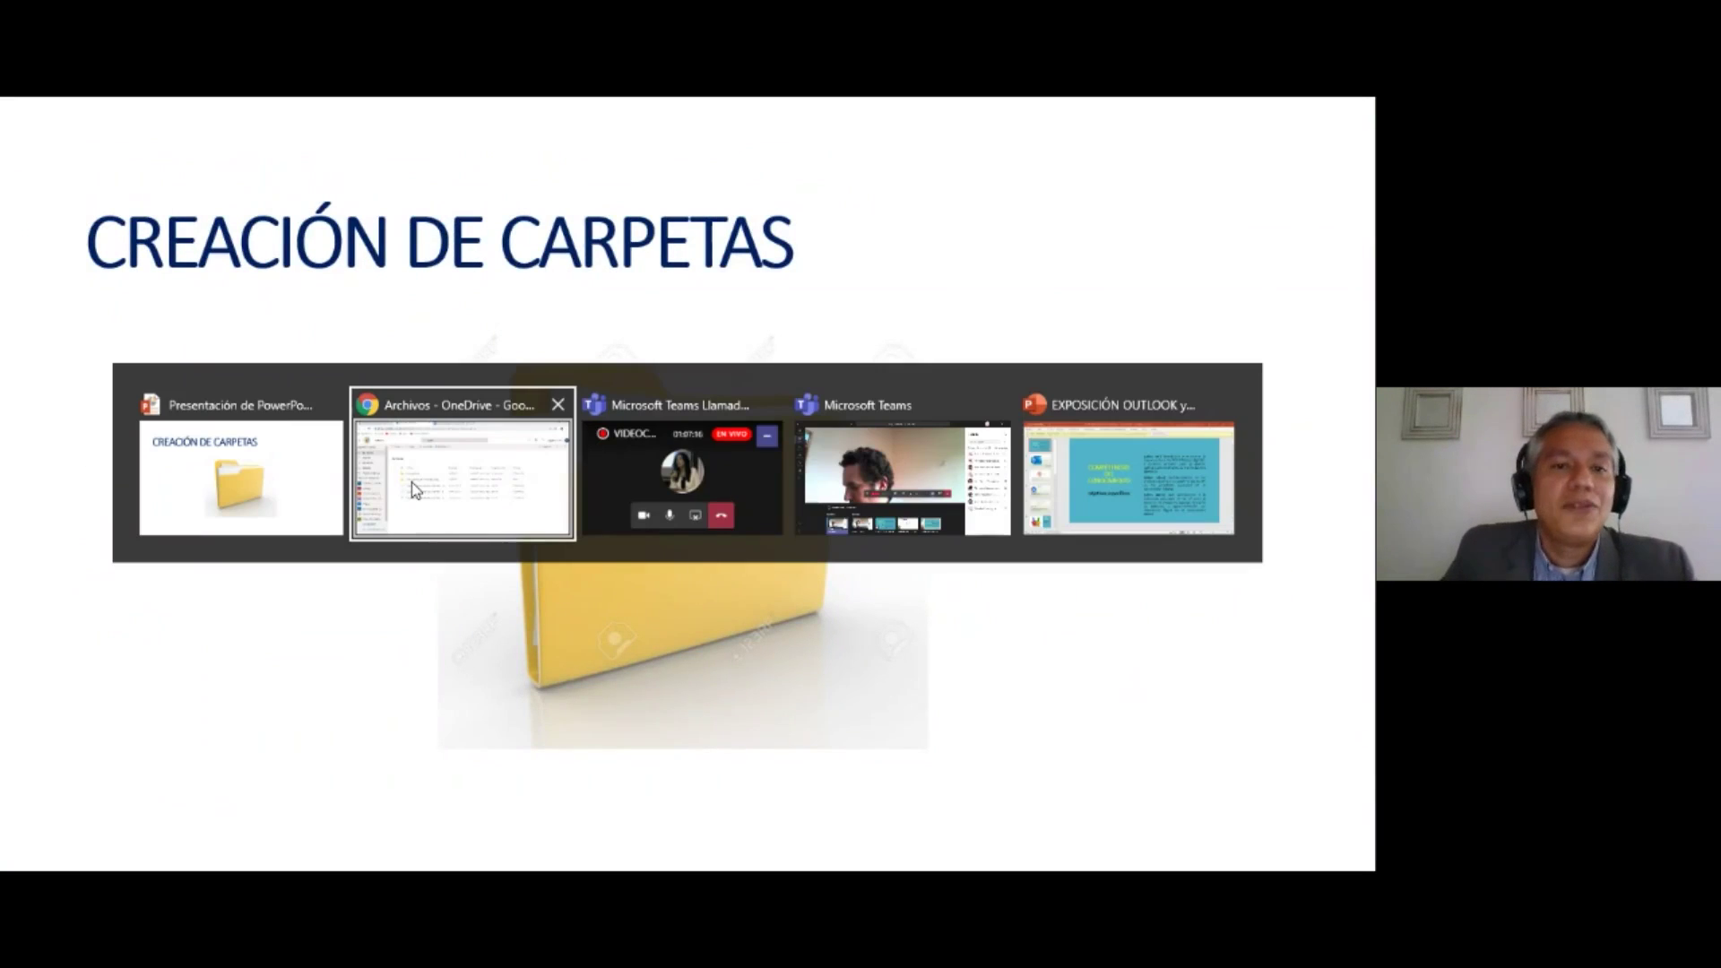
{"action": "left_click", "coordinate": [411, 490]}
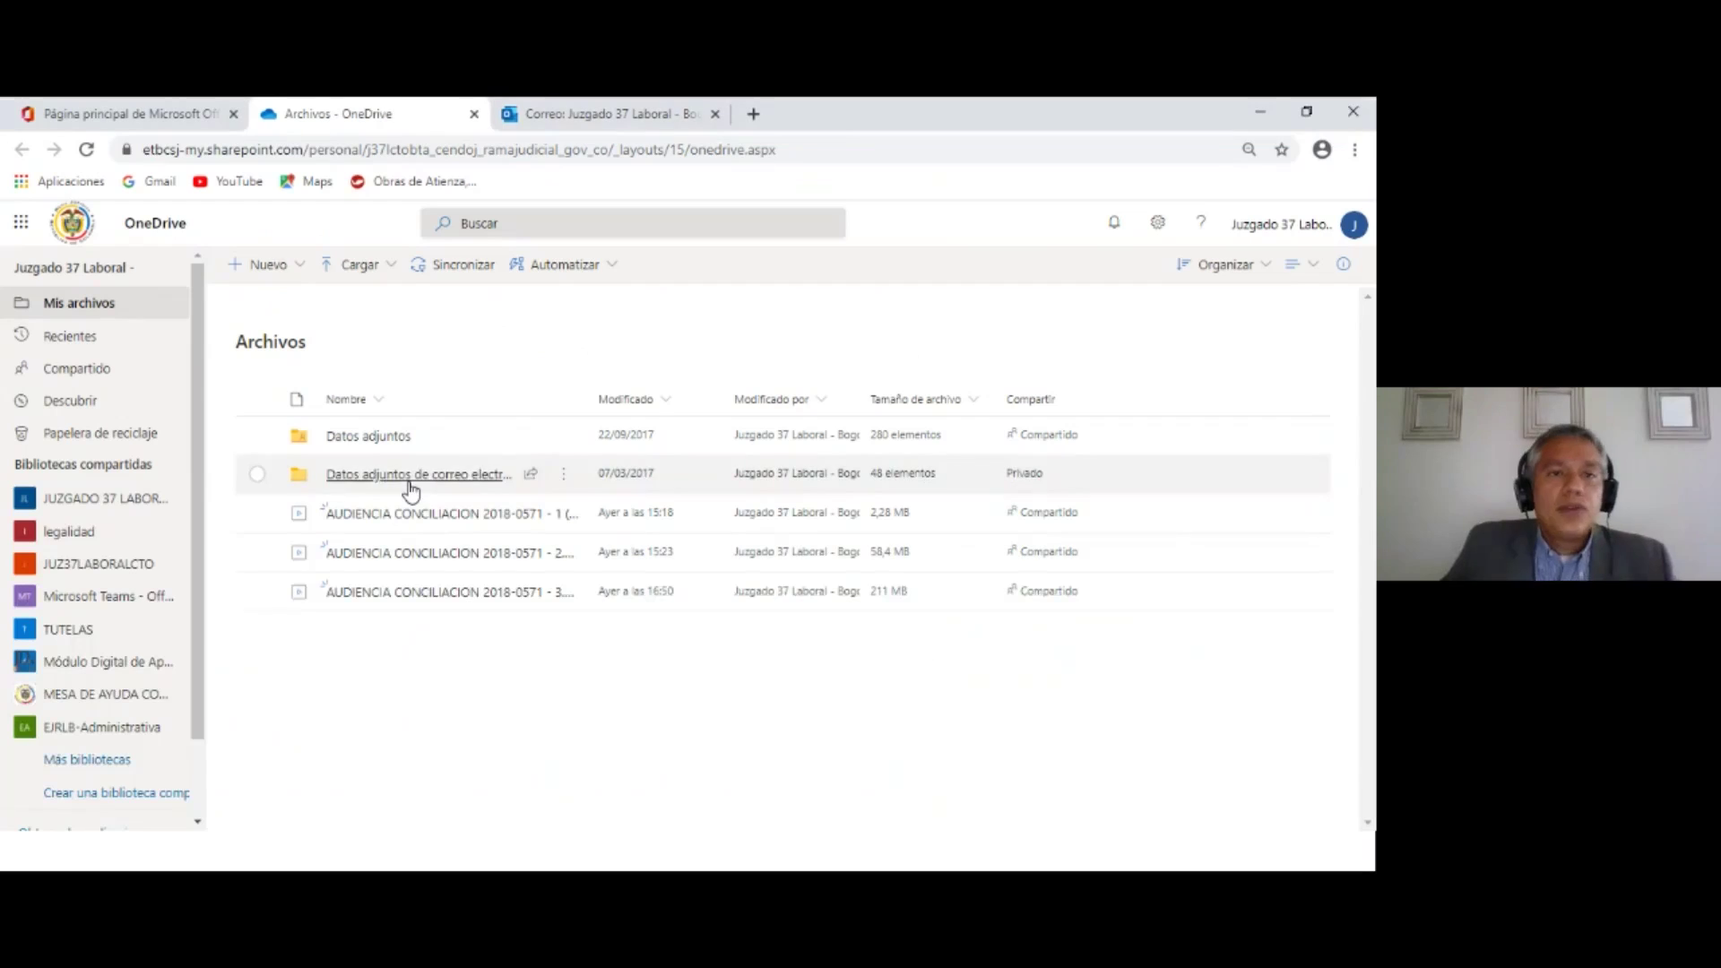
Create a folder named CAPACITACIÓN in the personal OneDrive files and look inside it before returning to the file list.
{"action": "left_click", "coordinate": [296, 269]}
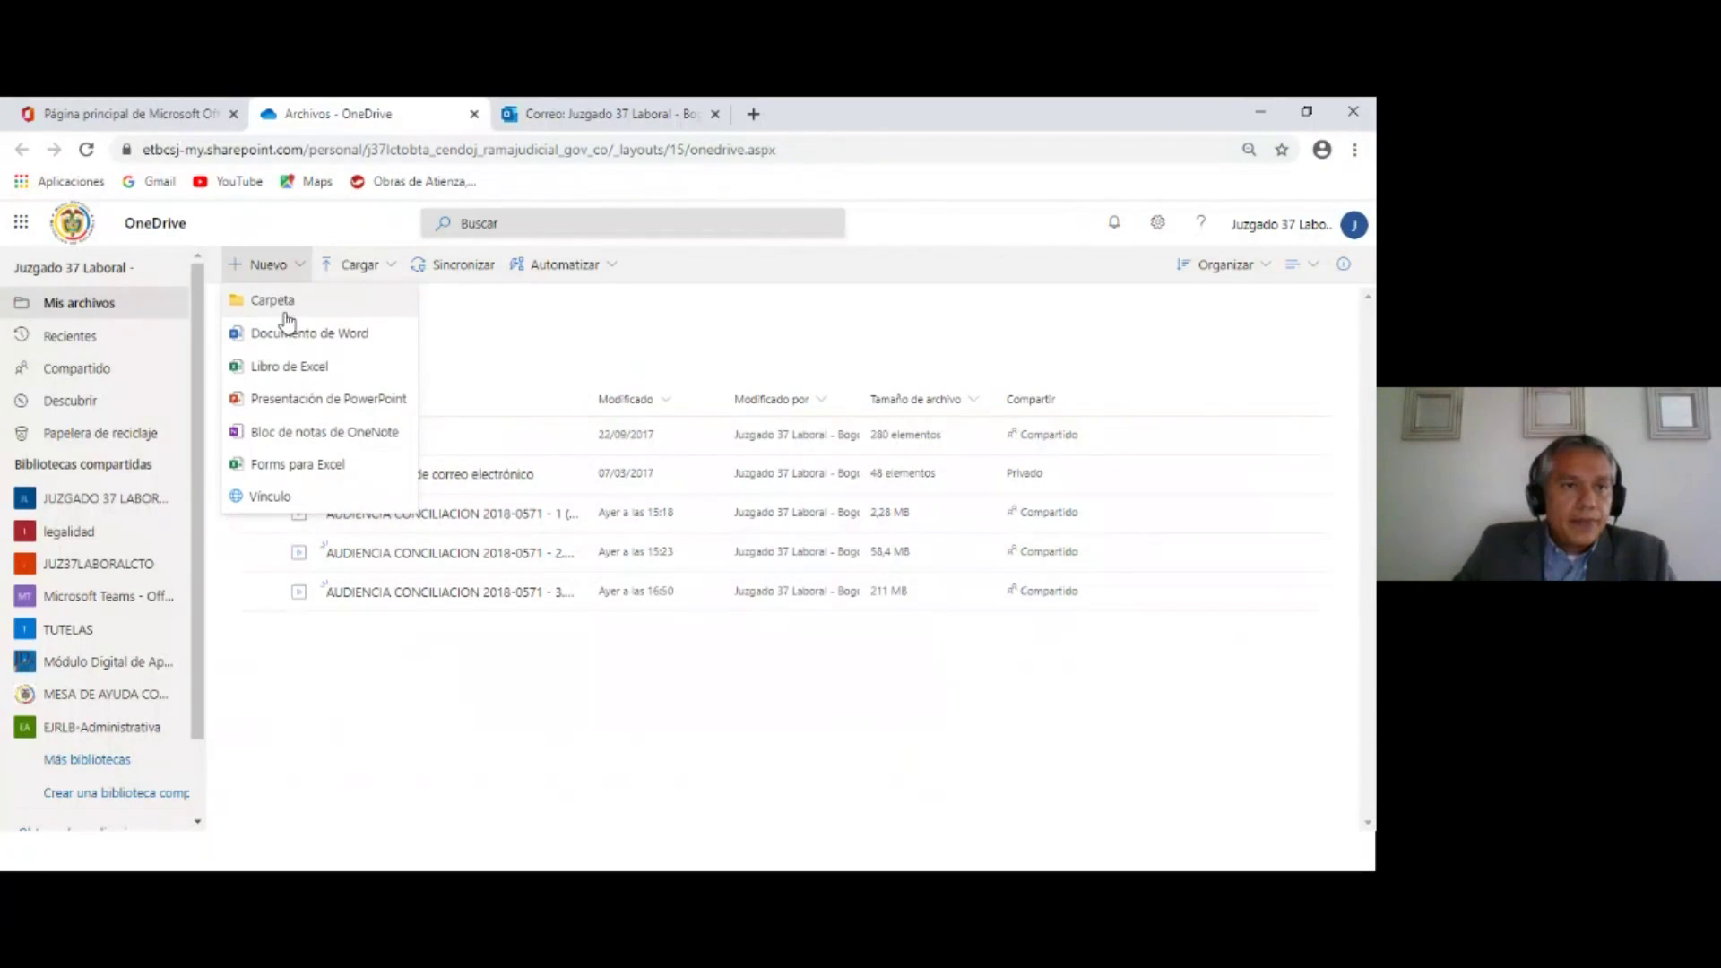
{"action": "left_click", "coordinate": [296, 274]}
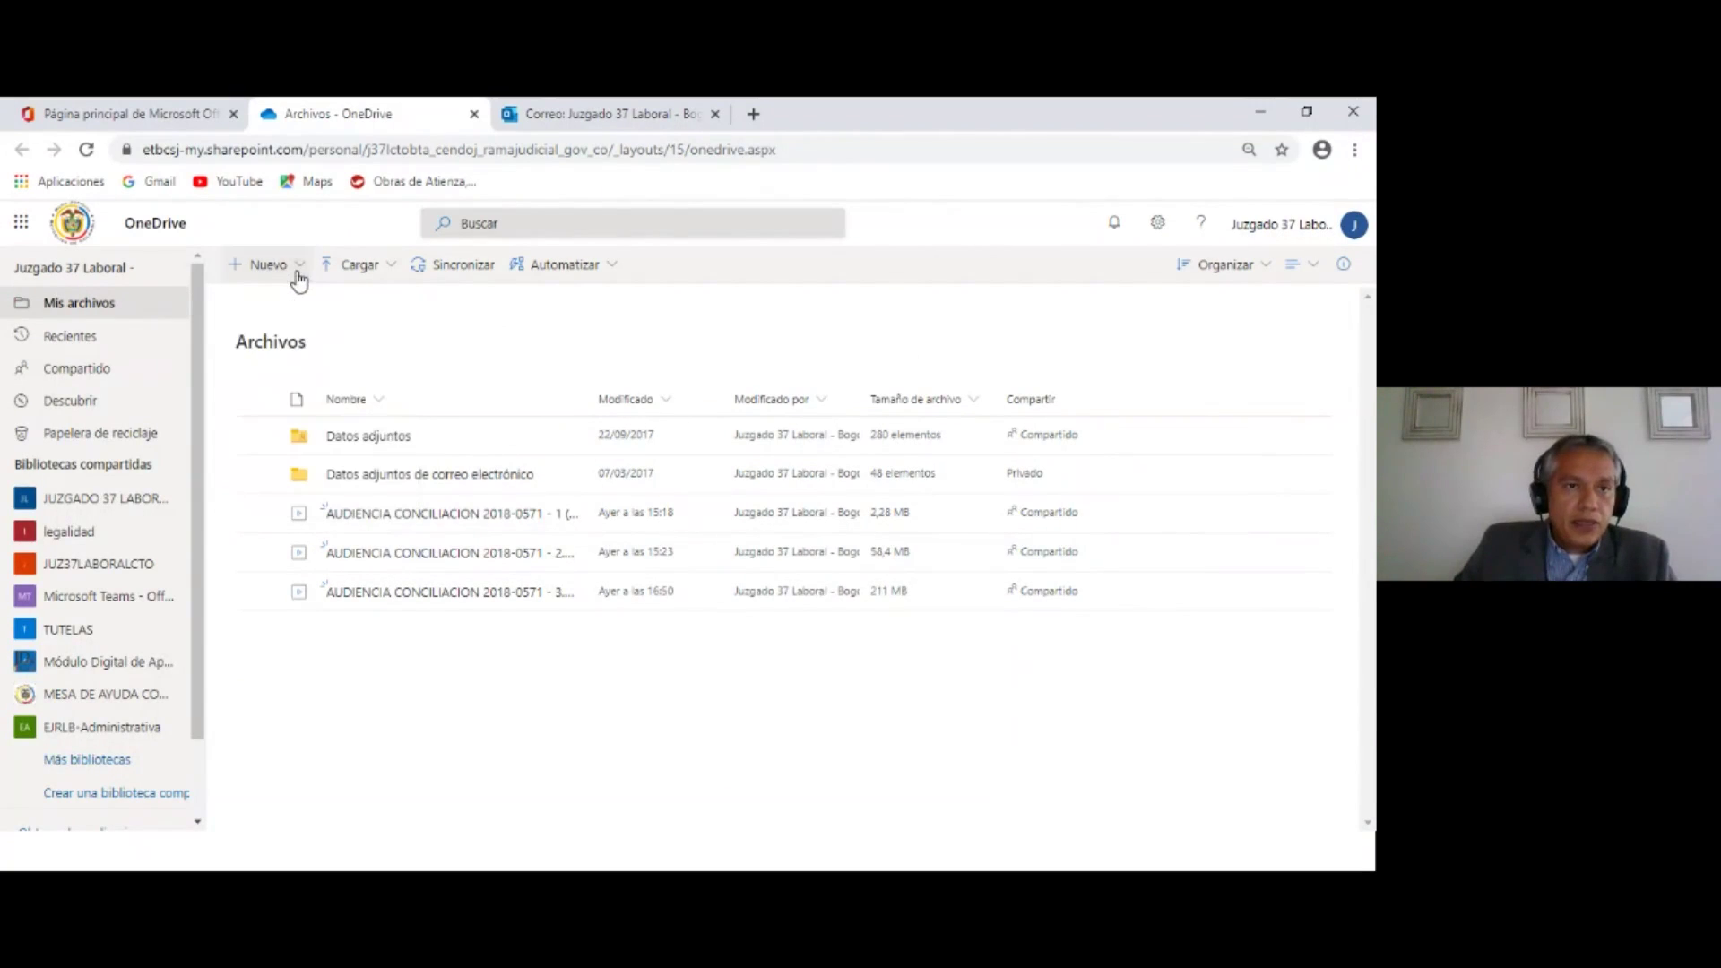
{"action": "left_click", "coordinate": [300, 281]}
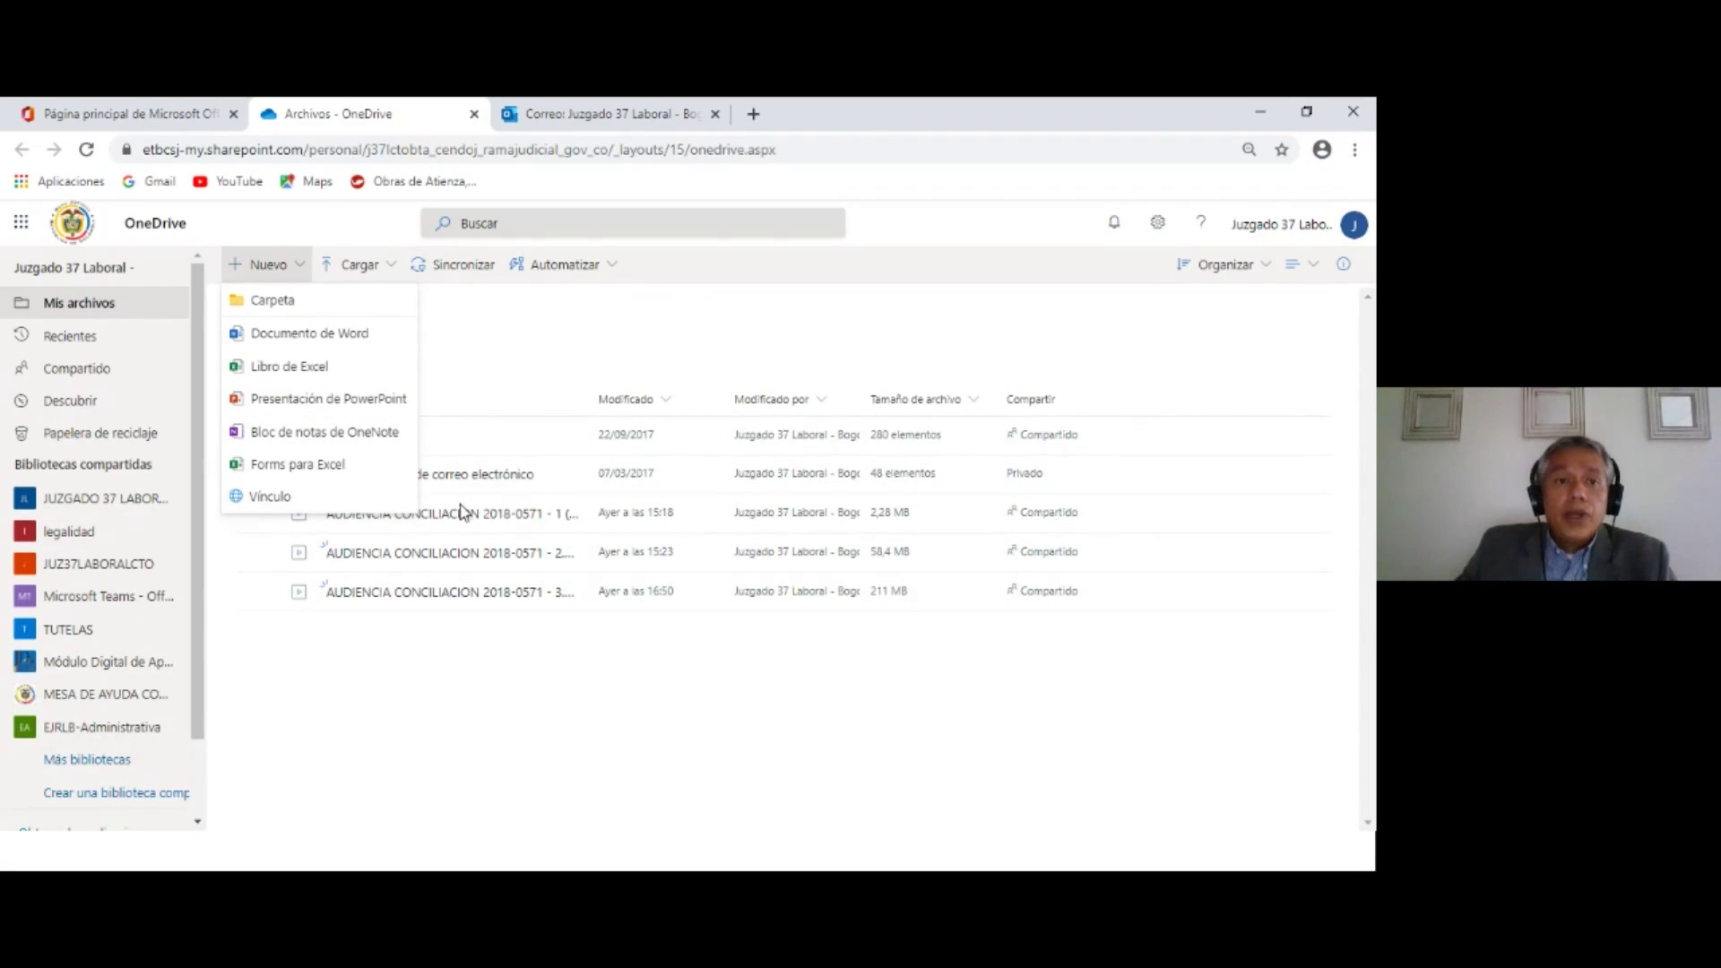
{"action": "left_click", "coordinate": [301, 308]}
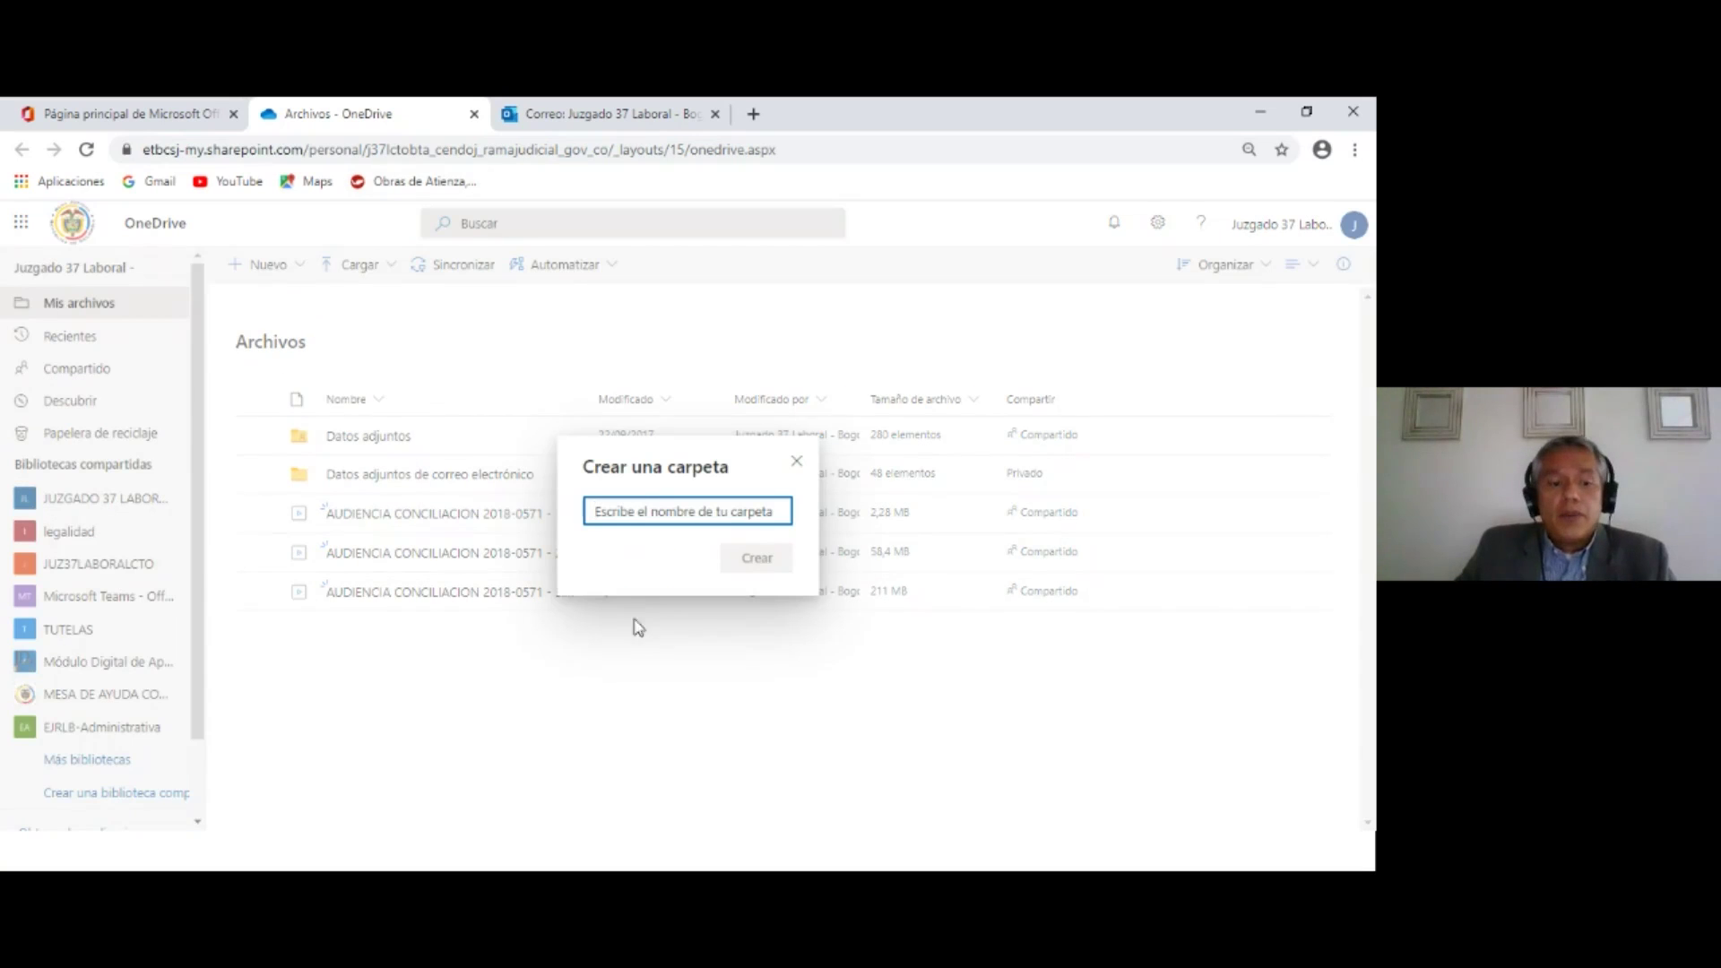
{"action": "type", "text": "CAPACITACIÓN"}
{"action": "left_click", "coordinate": [738, 560]}
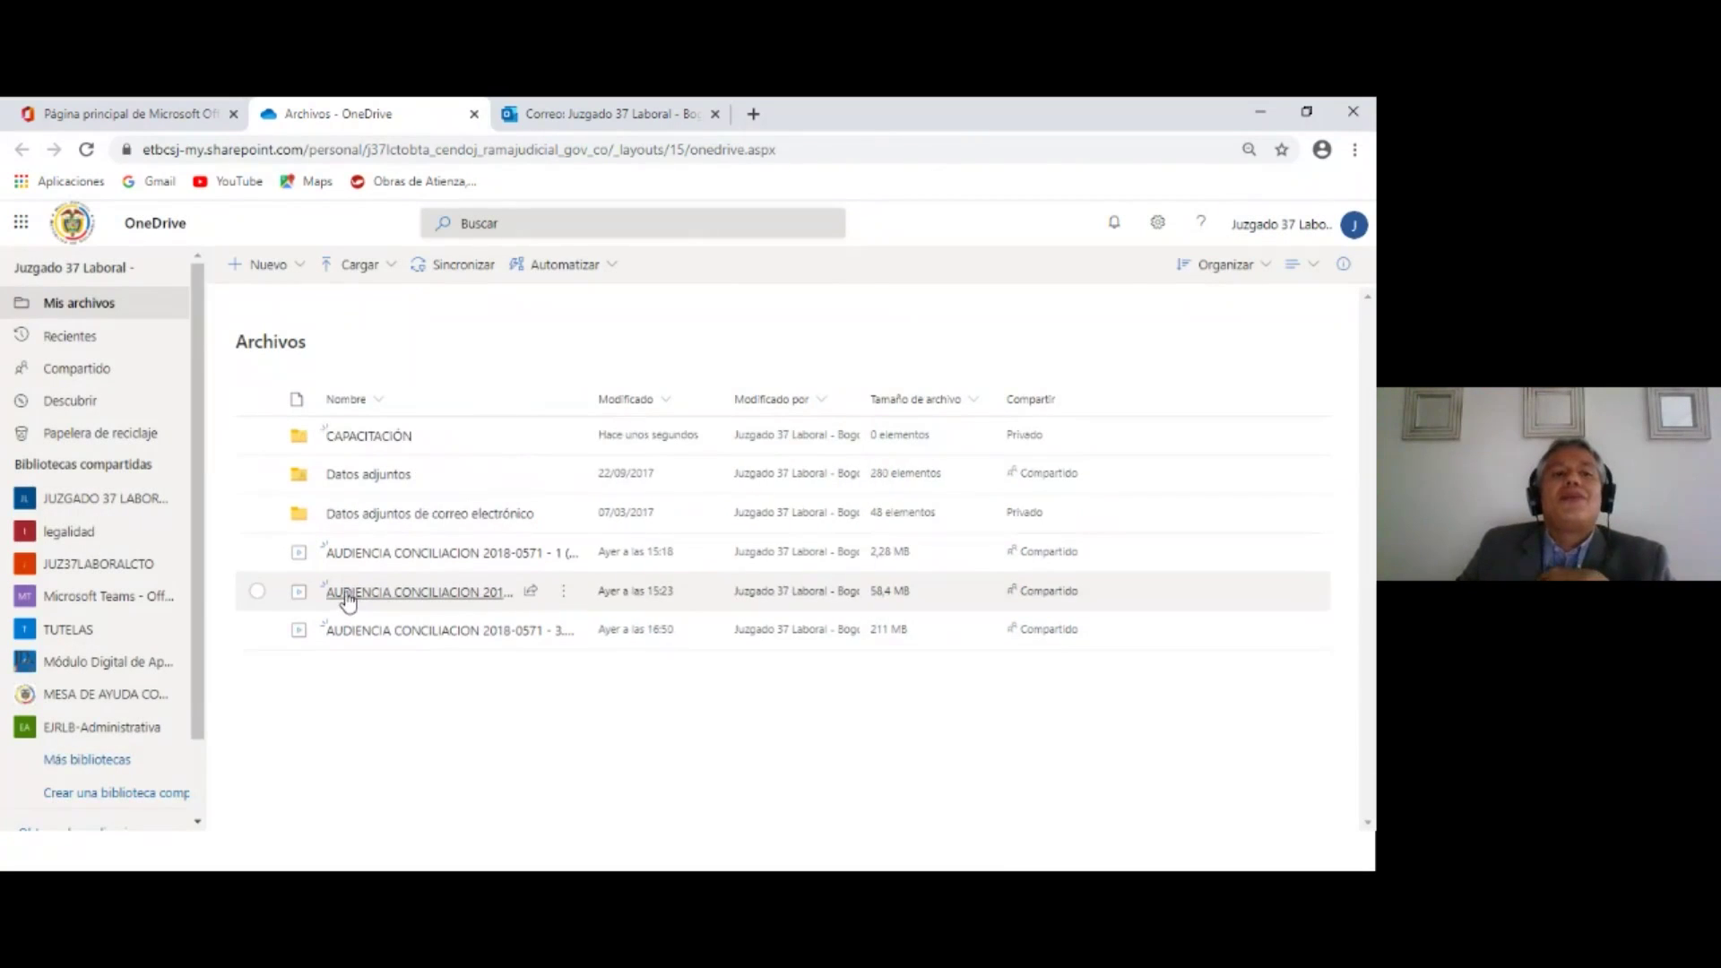
{"action": "left_click", "coordinate": [345, 437]}
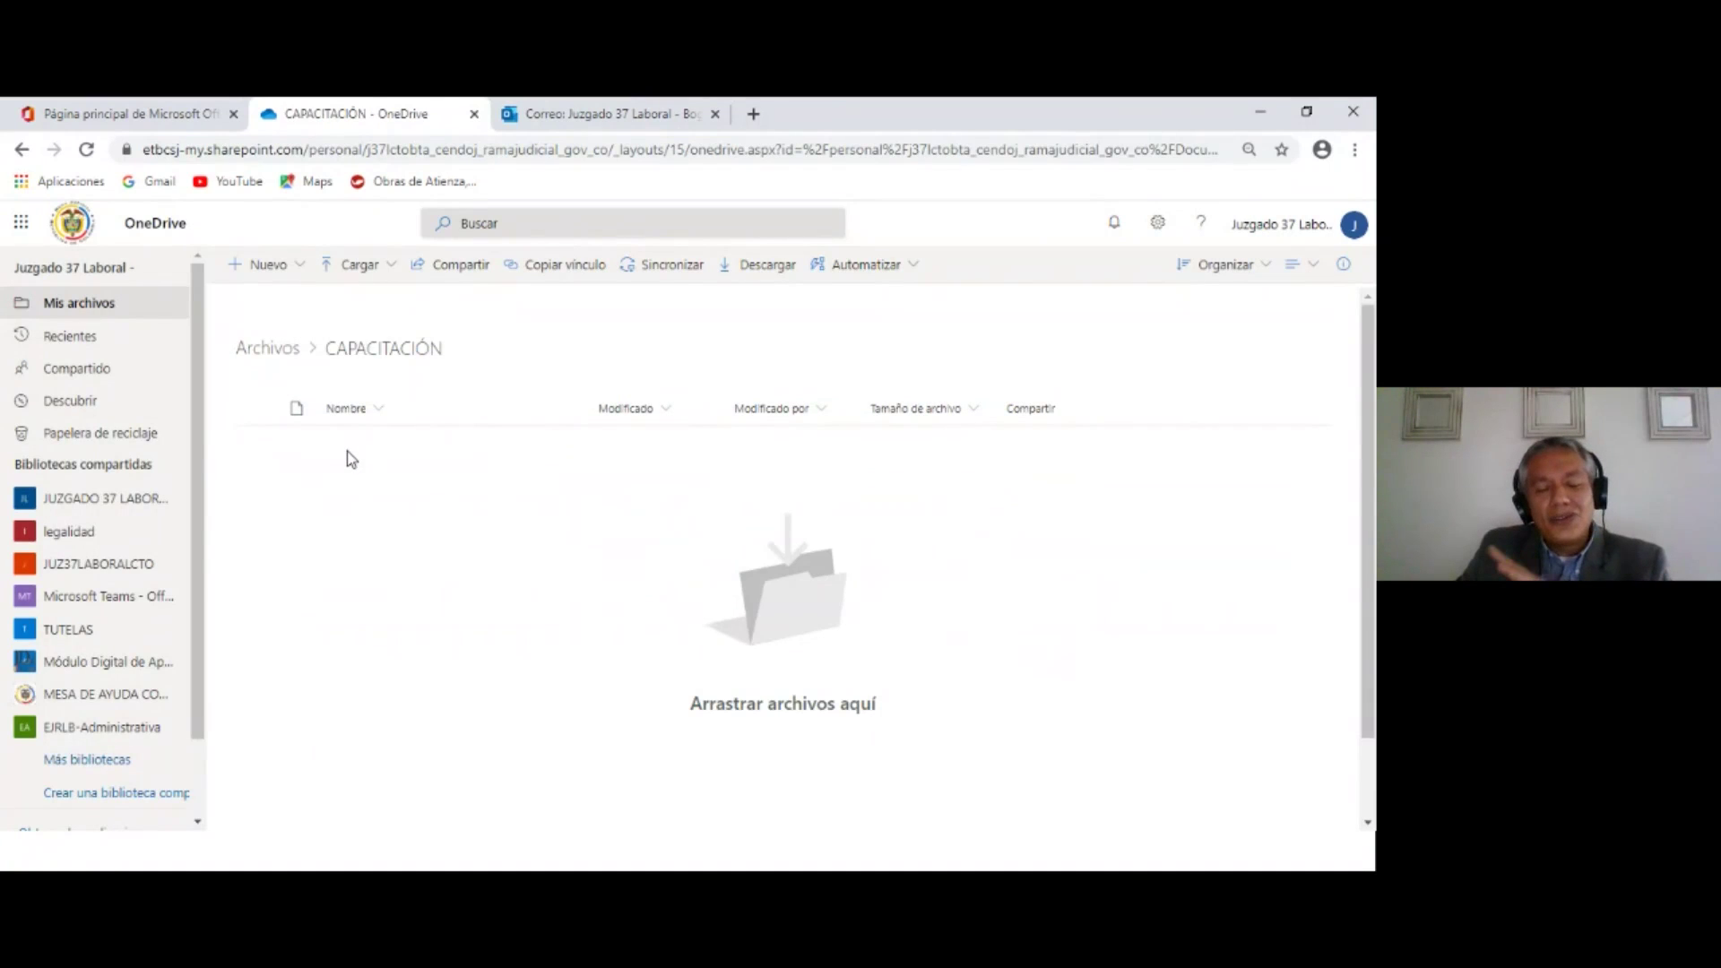
{"action": "left_click", "coordinate": [21, 149]}
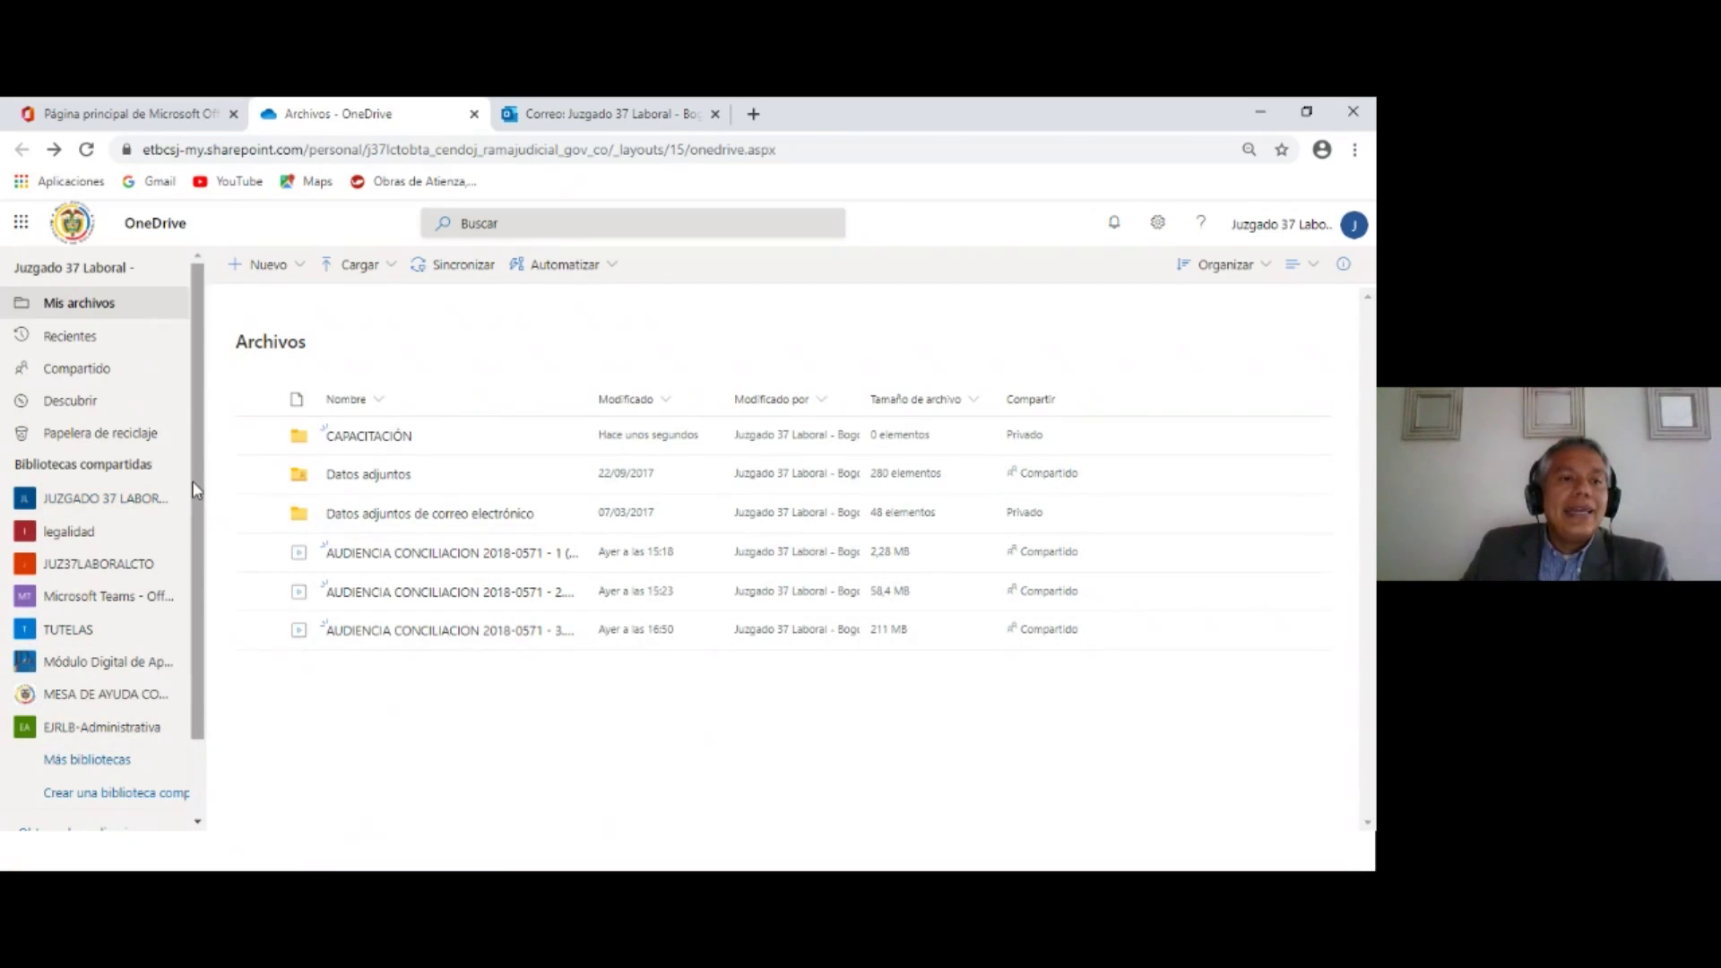
View the JUZ37LABORALCTO shared library, and in the JUZGADO 37 LABORAL library browse through Documentos and PROCESOS DIGITALIZADOS to the 2017 folder.
{"action": "scroll", "coordinate": [195, 489], "scroll_direction": "down", "scroll_amount": 1}
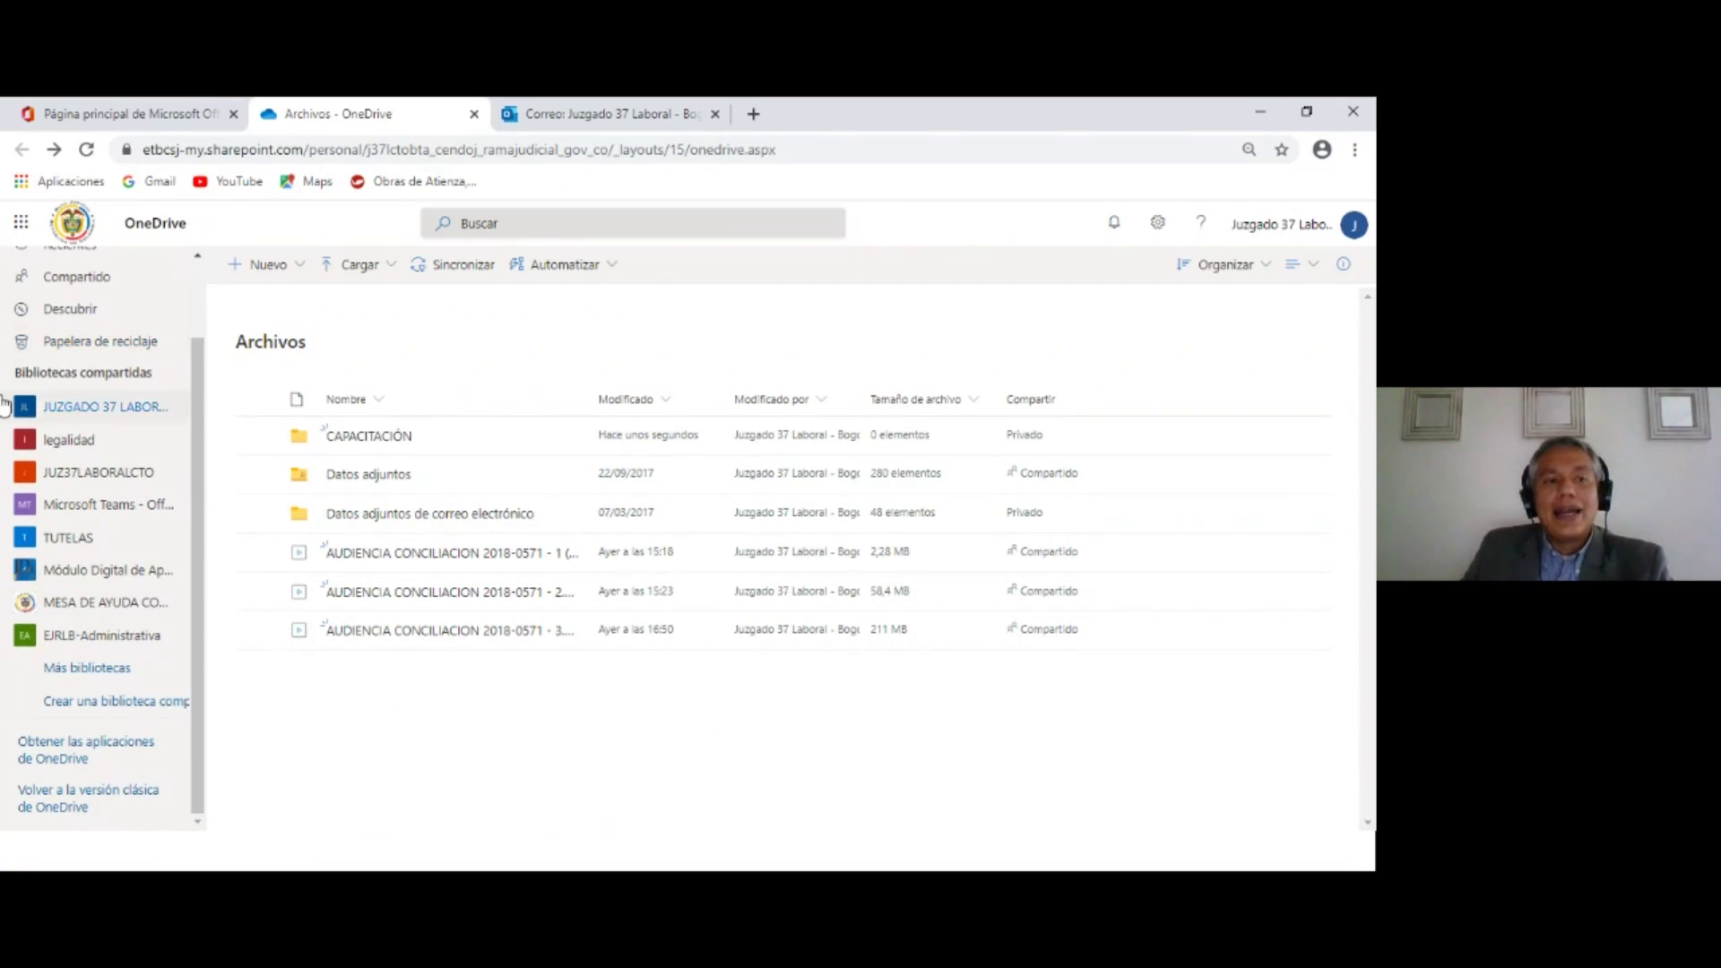
{"action": "left_click", "coordinate": [78, 475]}
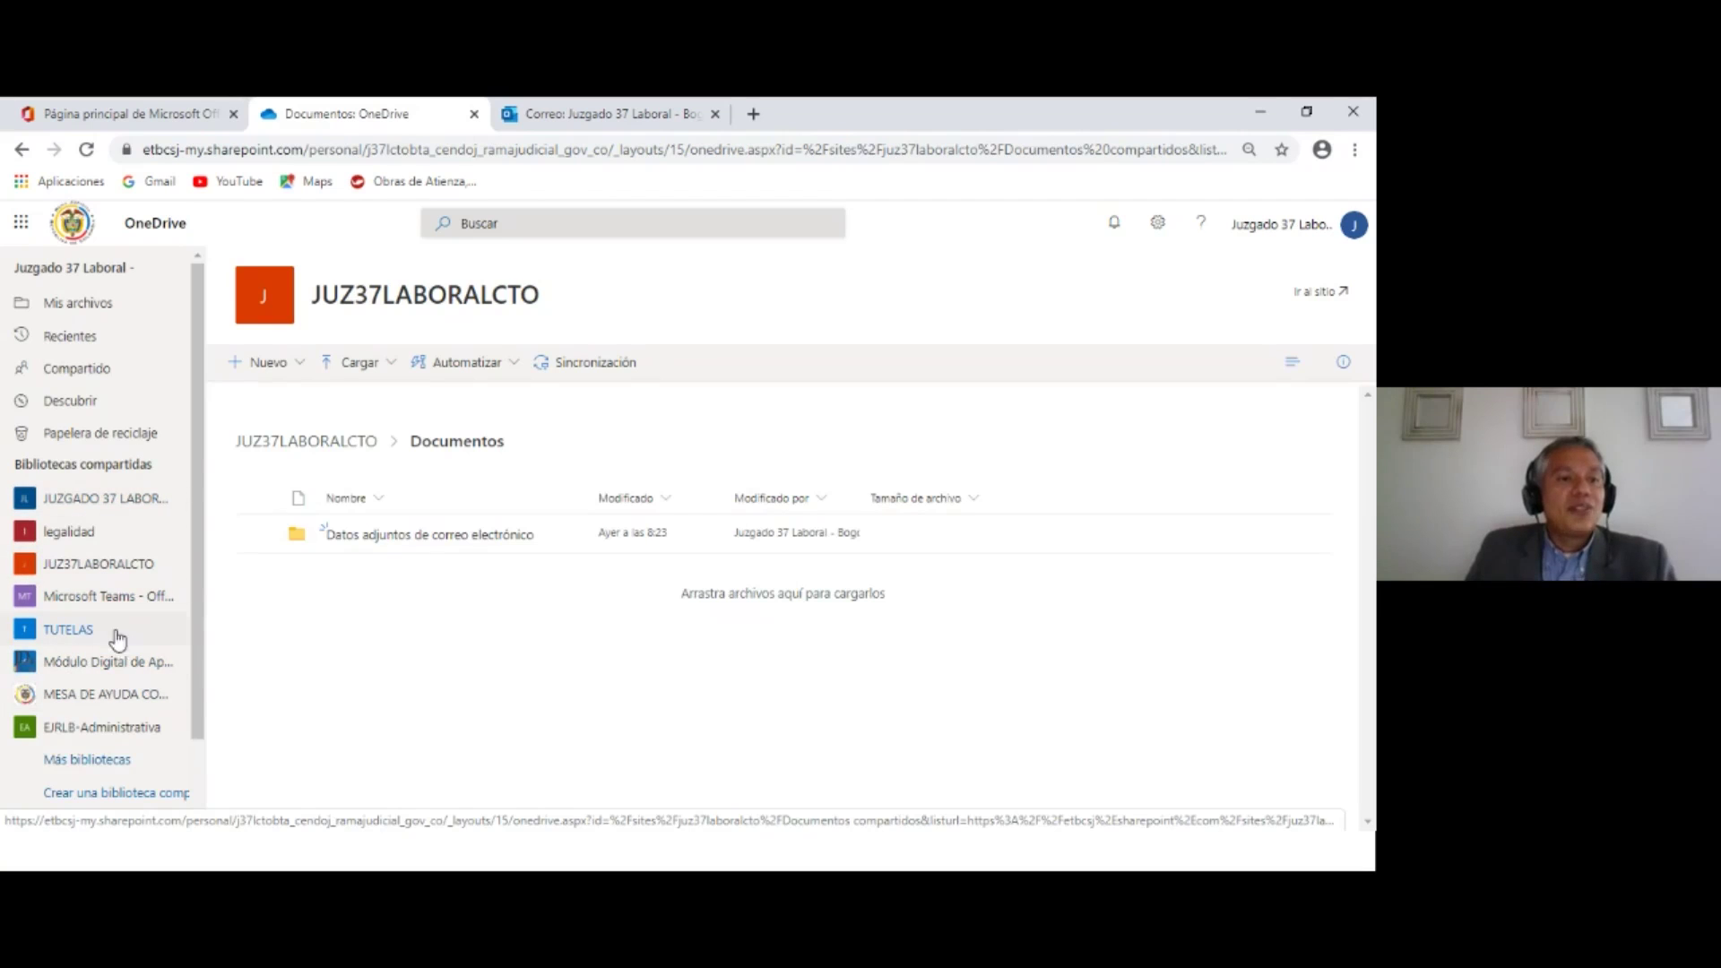
{"action": "left_click", "coordinate": [97, 507]}
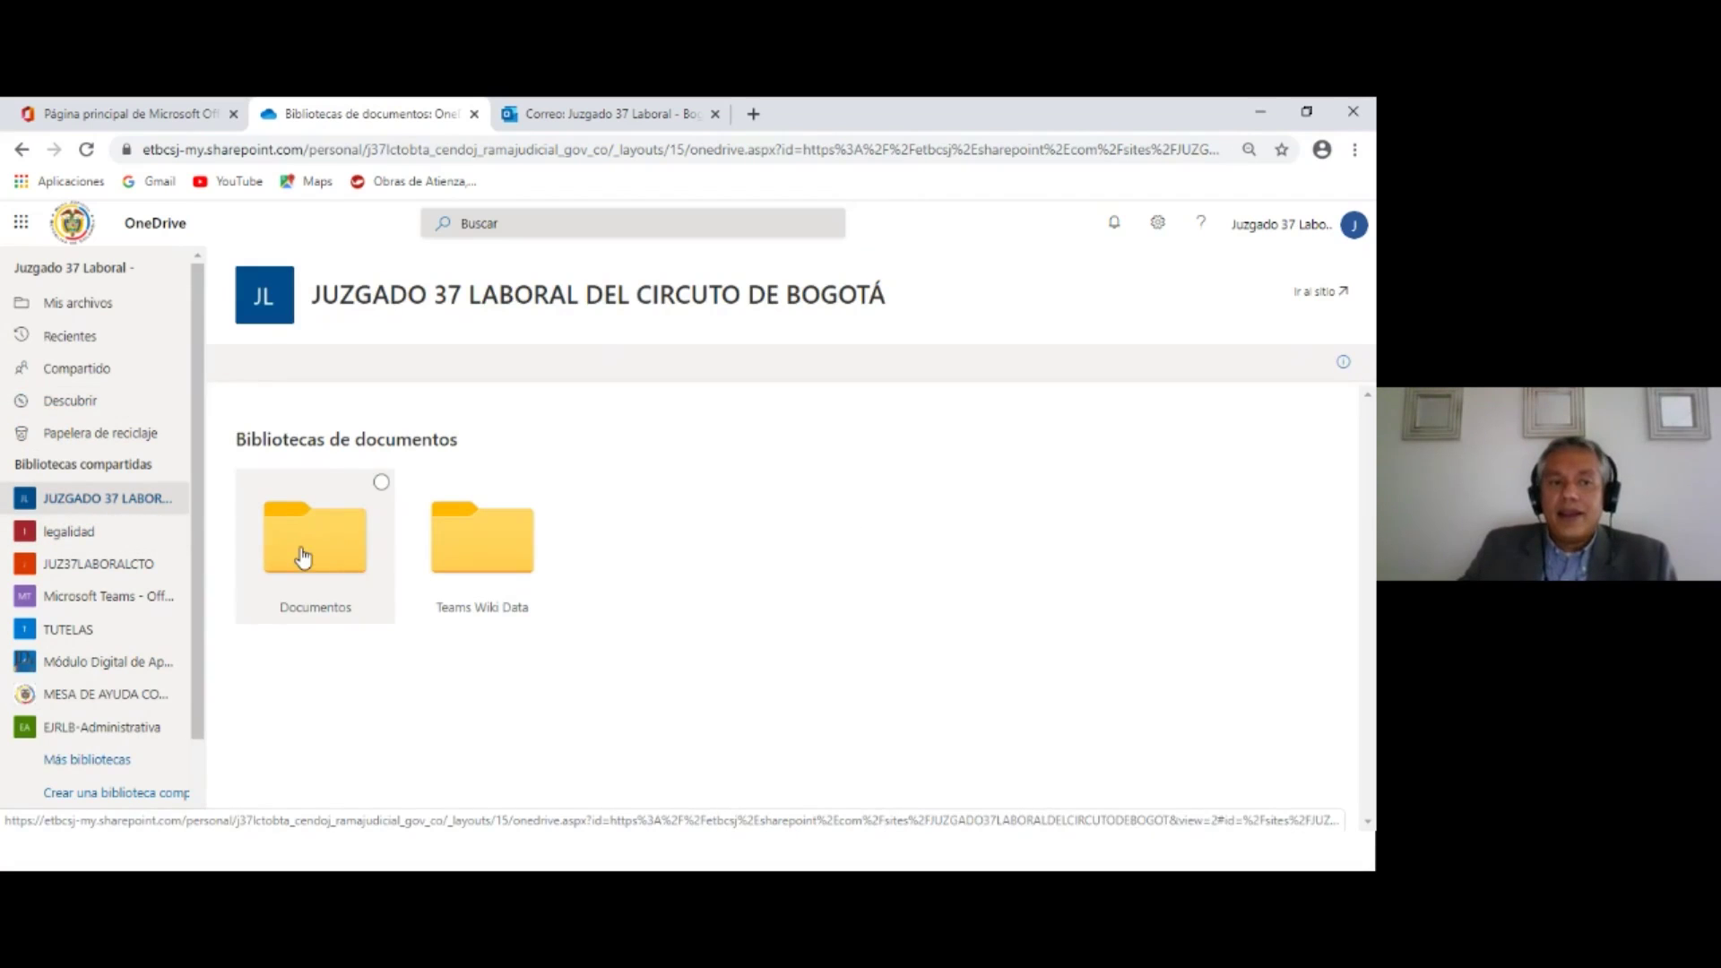
{"action": "left_click", "coordinate": [308, 560]}
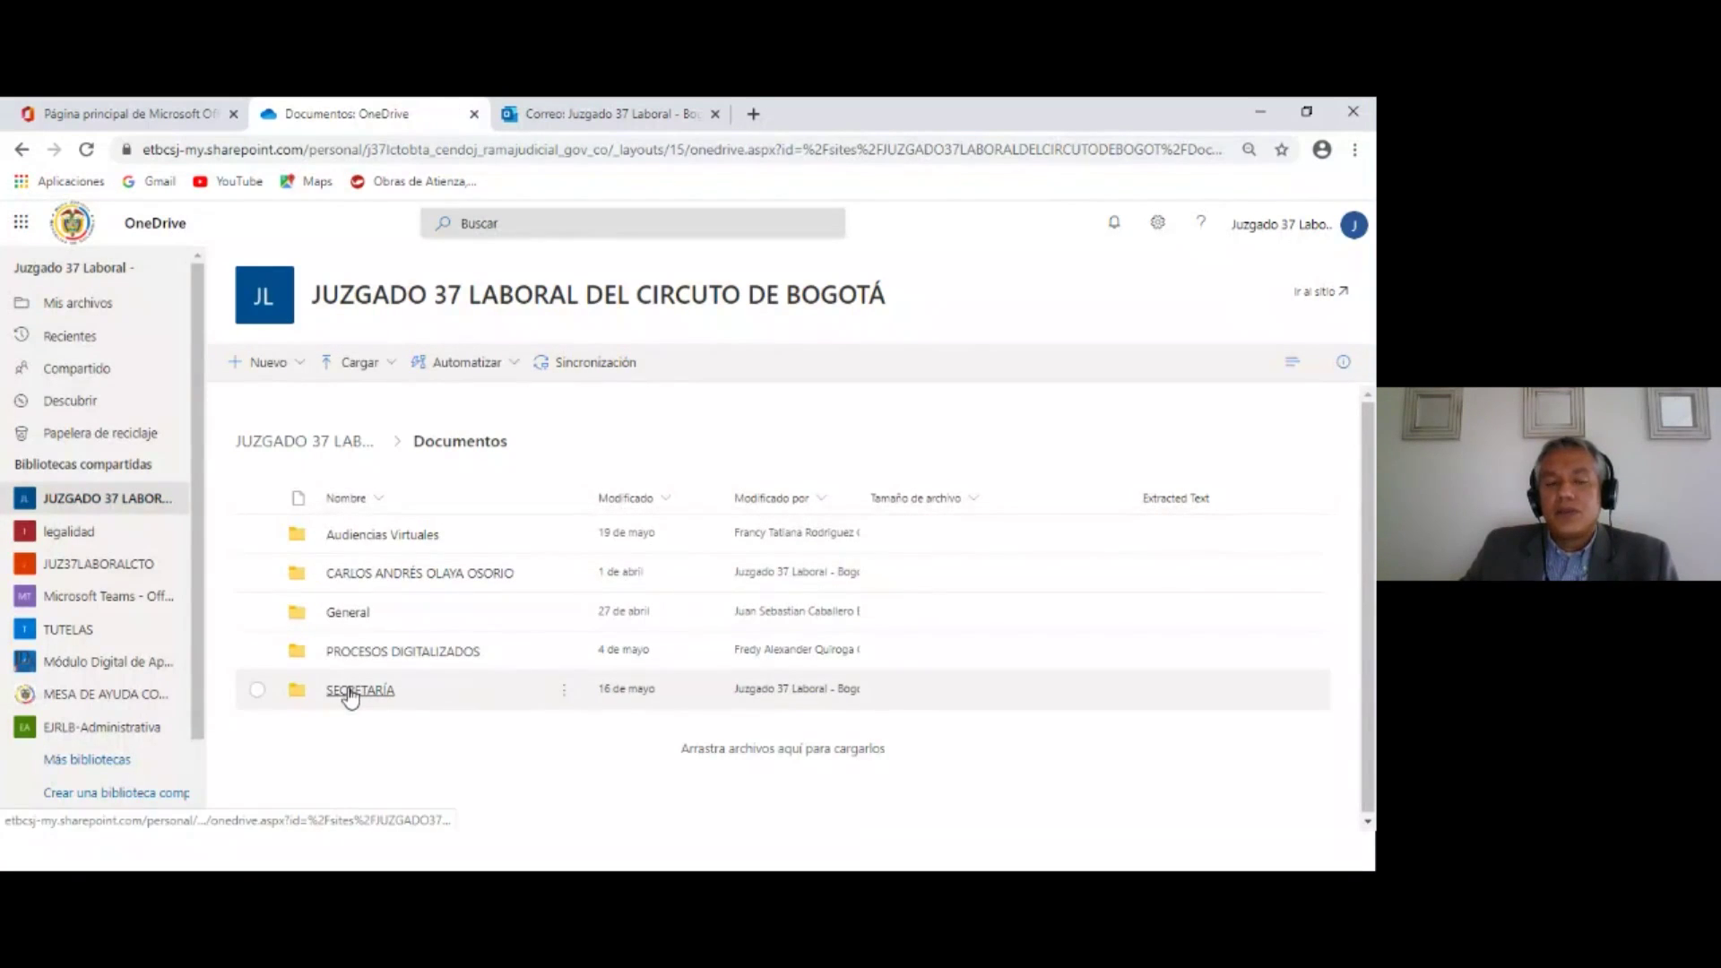
{"action": "left_click", "coordinate": [399, 655]}
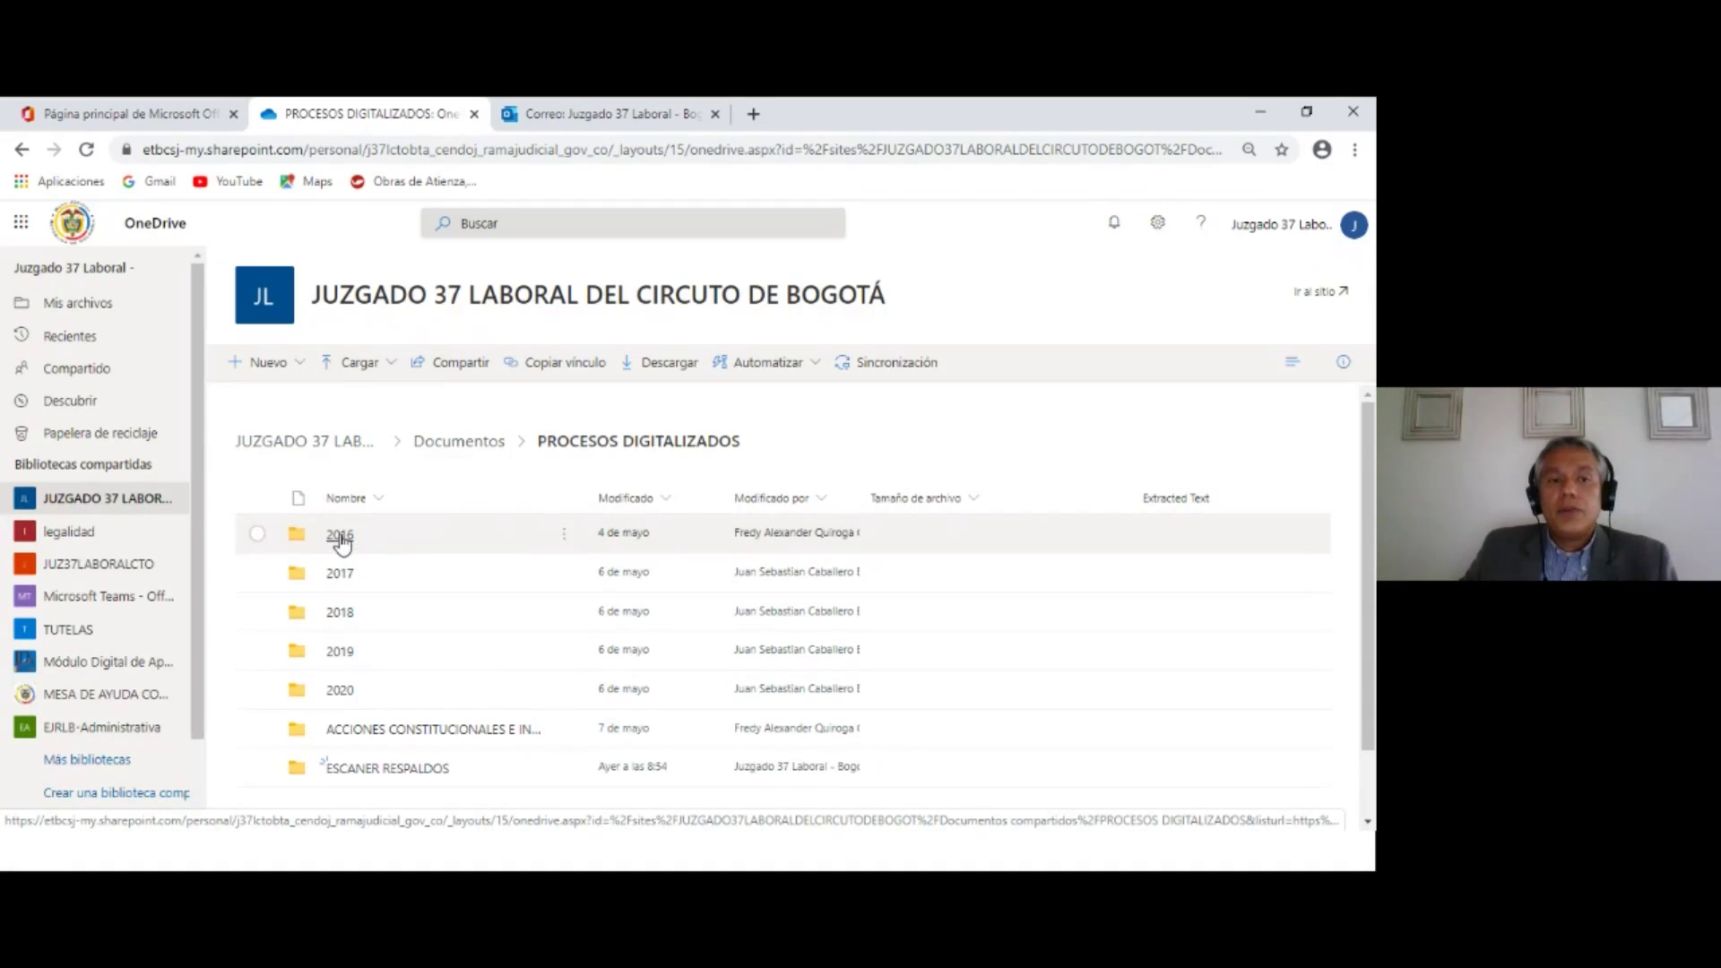
{"action": "left_click", "coordinate": [337, 572]}
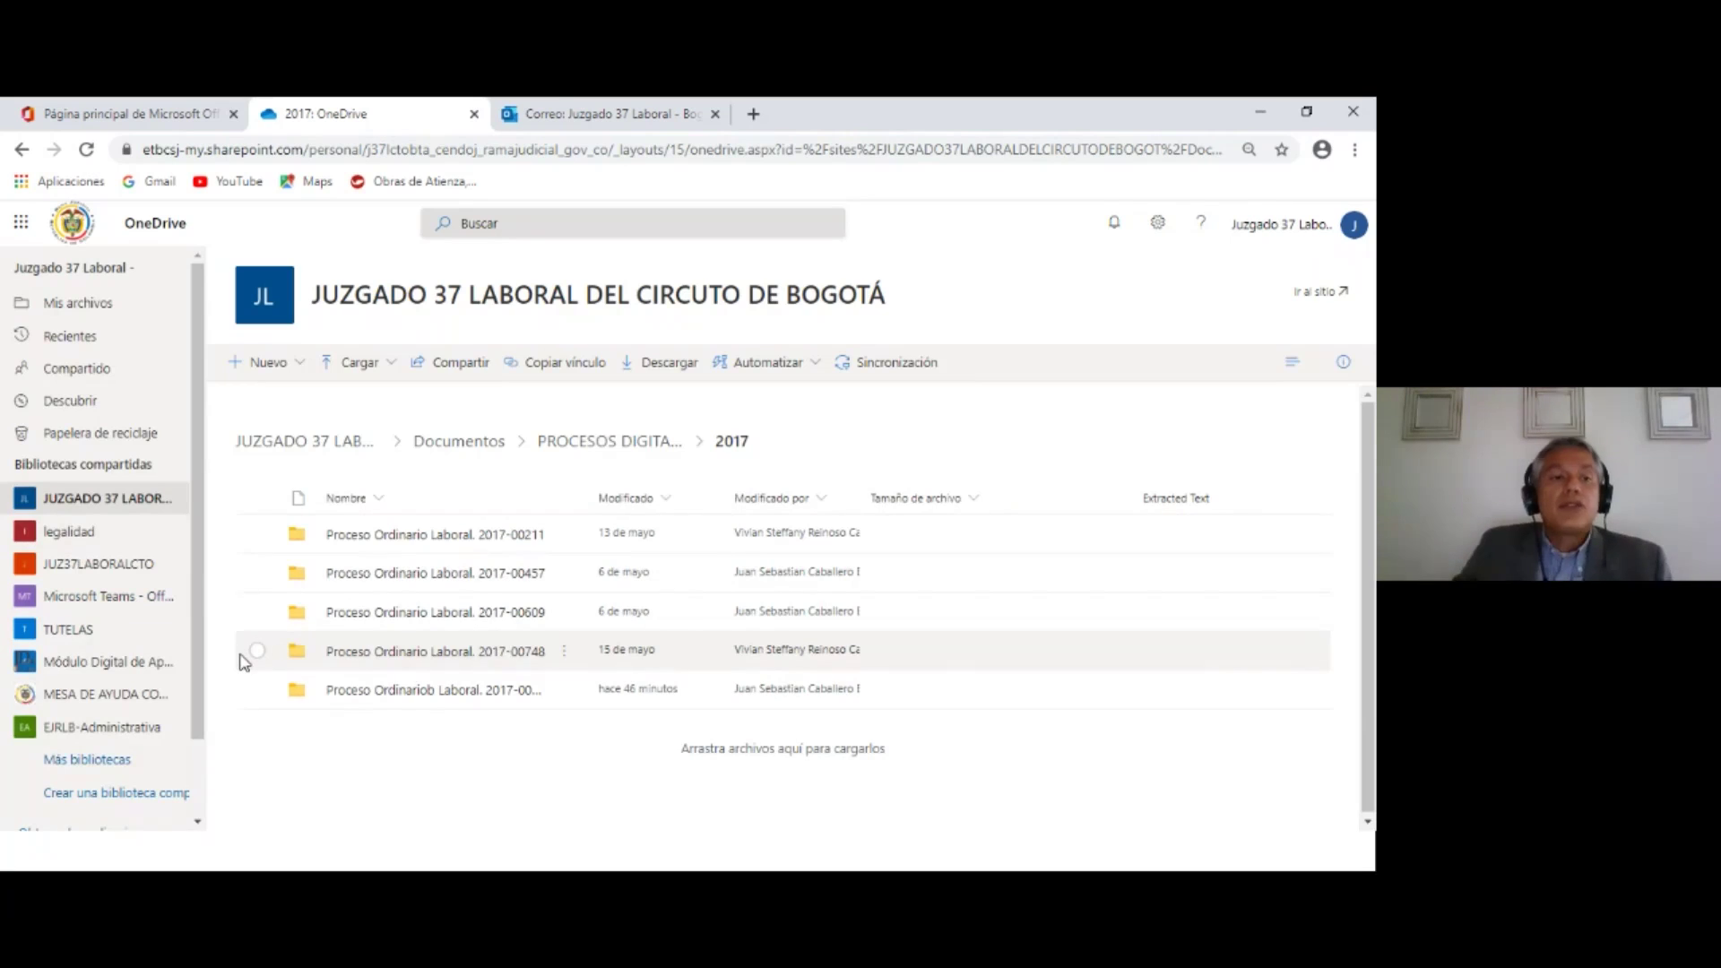
Go back to the root of the JUZGADO 37 LABORAL library, view its Documentos folder, and return to the root.
{"action": "left_click", "coordinate": [130, 508]}
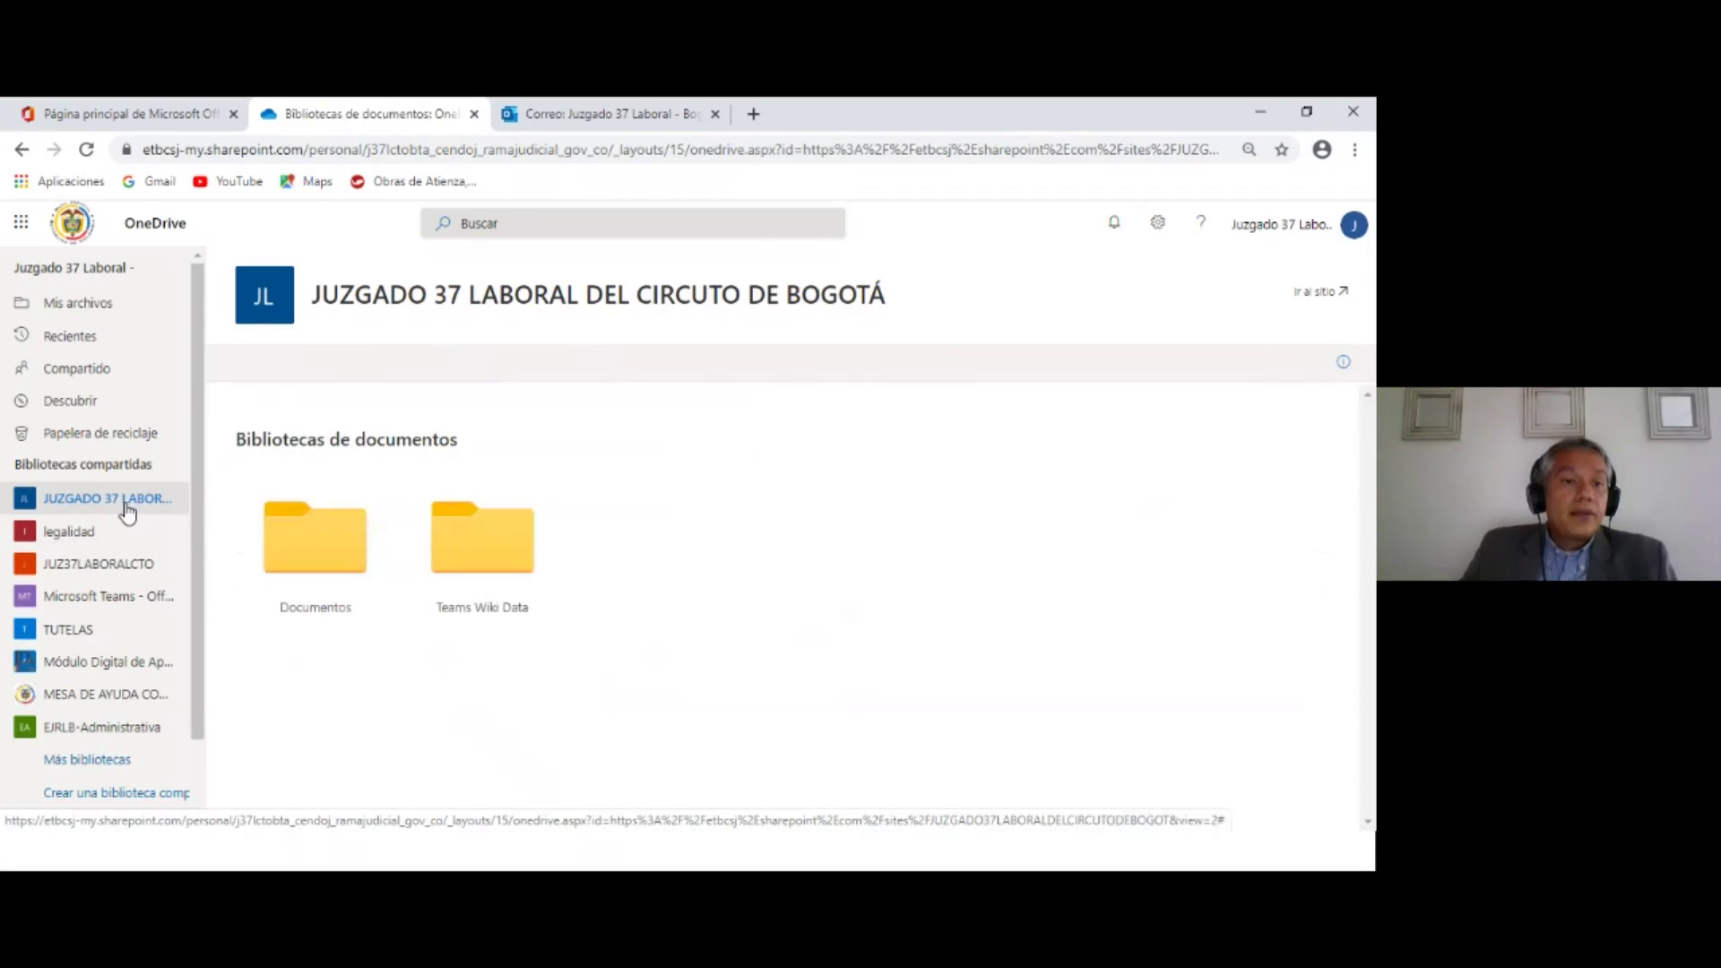
{"action": "left_click", "coordinate": [334, 573]}
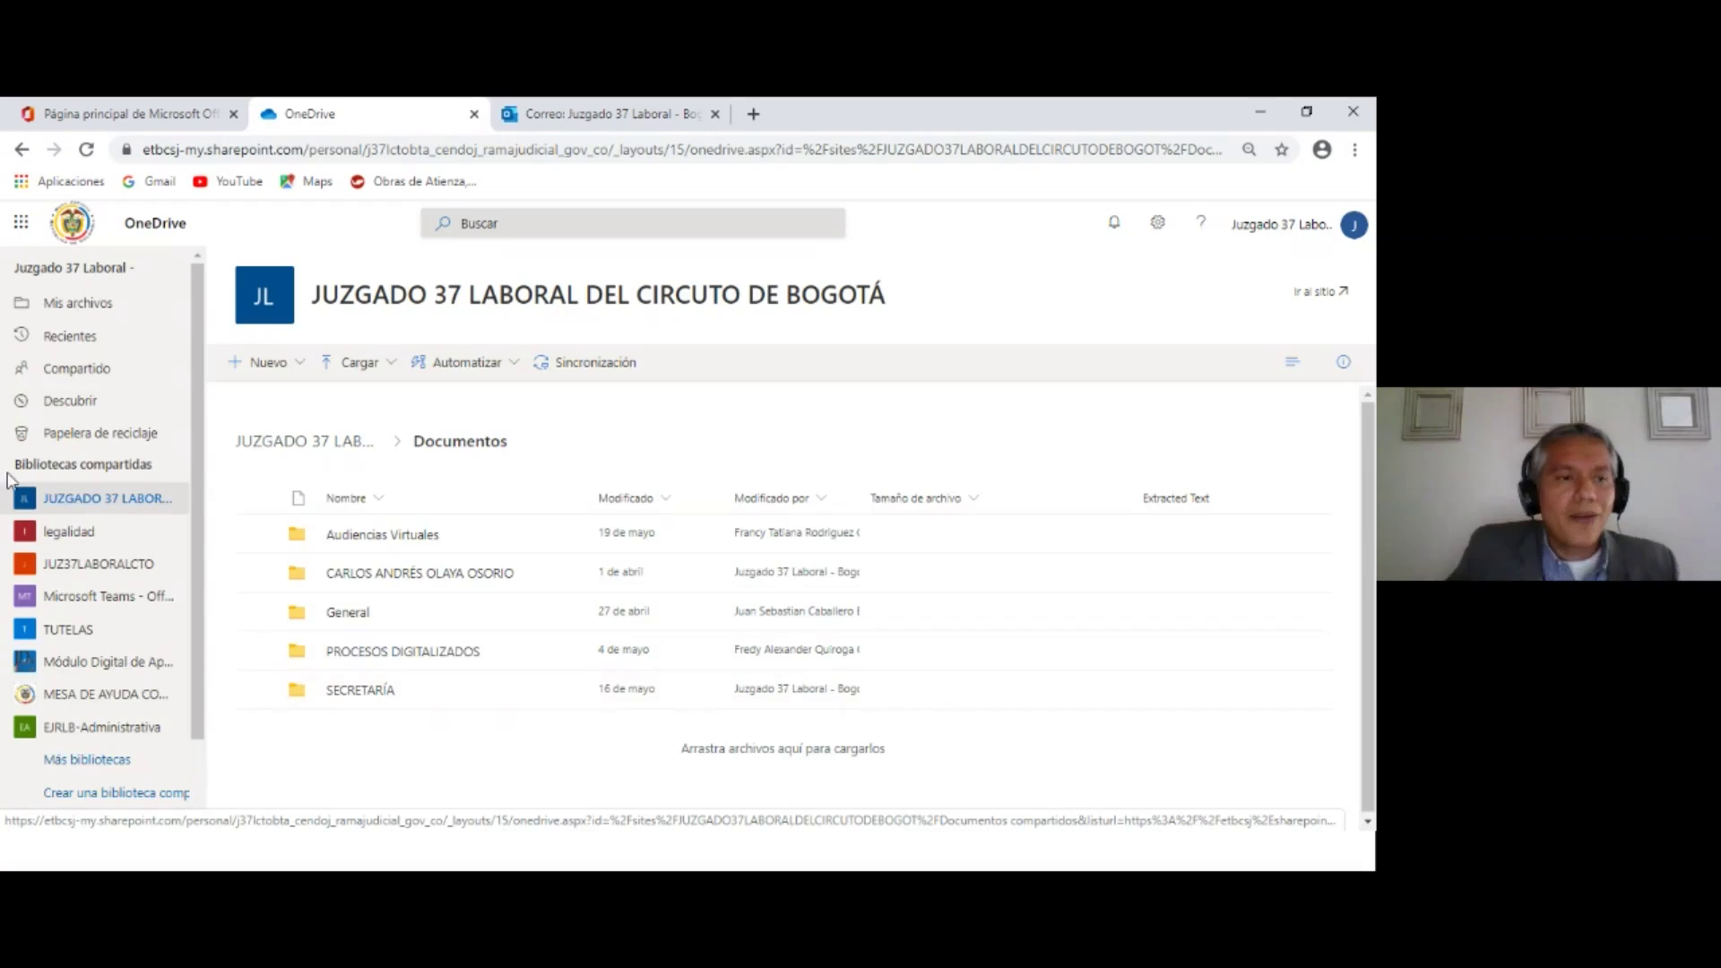
{"action": "left_click", "coordinate": [70, 499]}
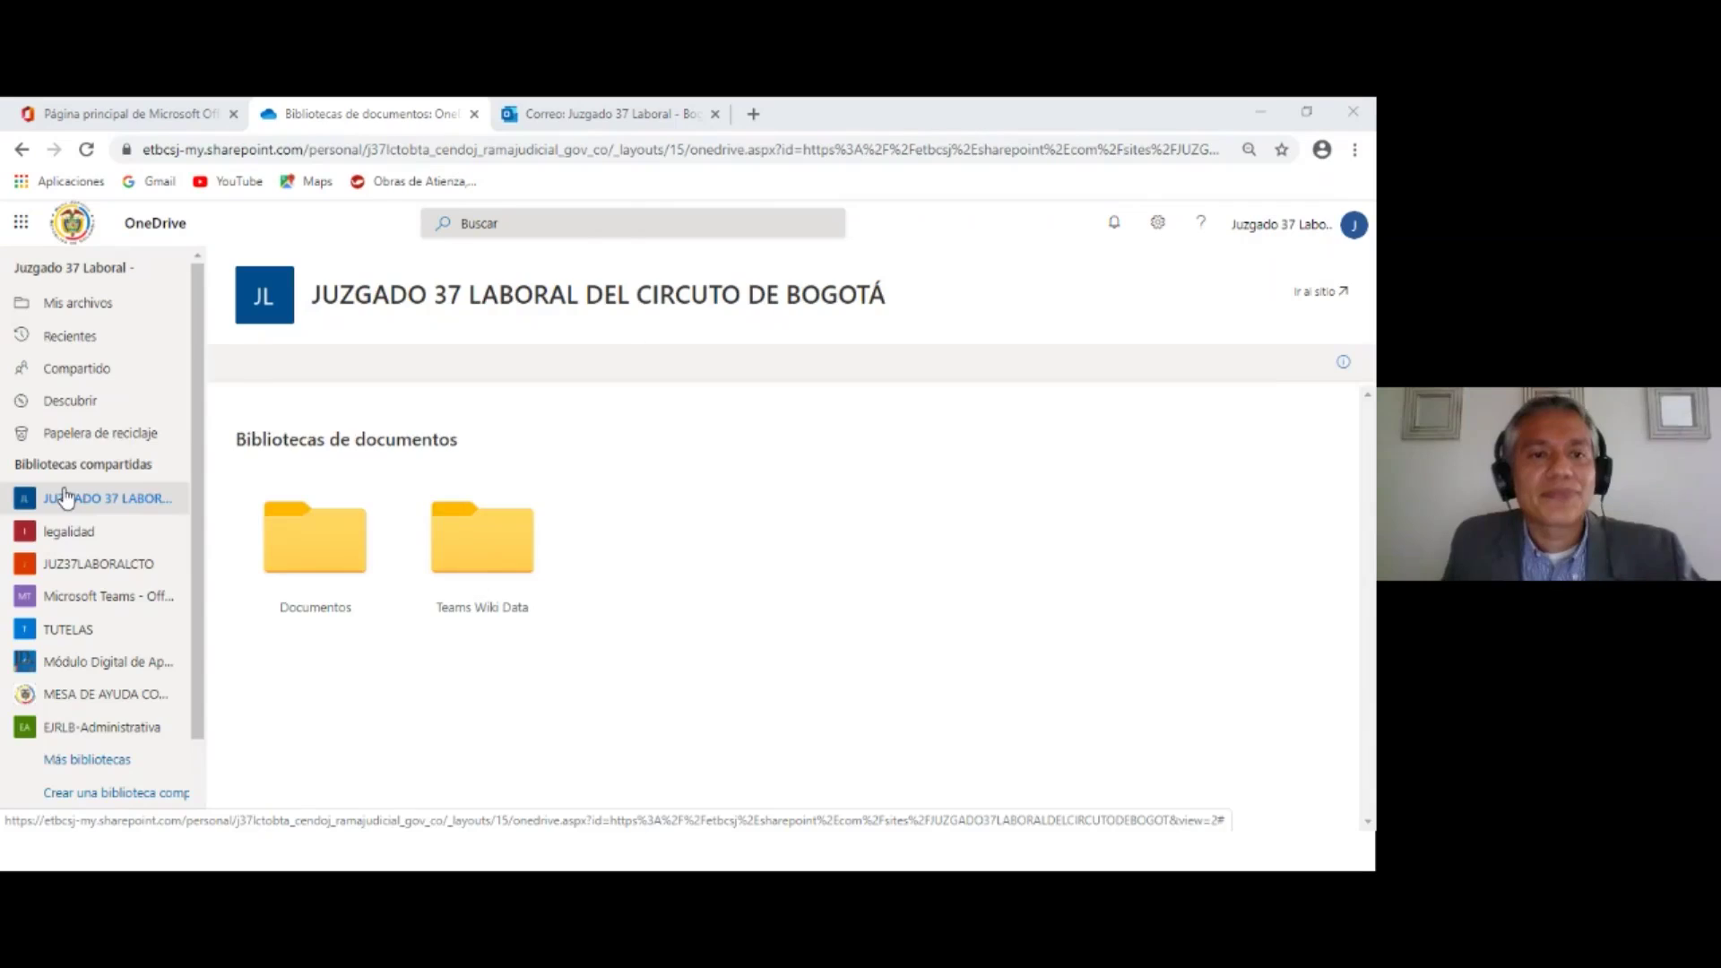
Advance the PowerPoint slide show to the CARGAR INFORMACIÓN slide and switch back to the shared library in the browser.
{"action": "key", "text": "alt+Tab"}
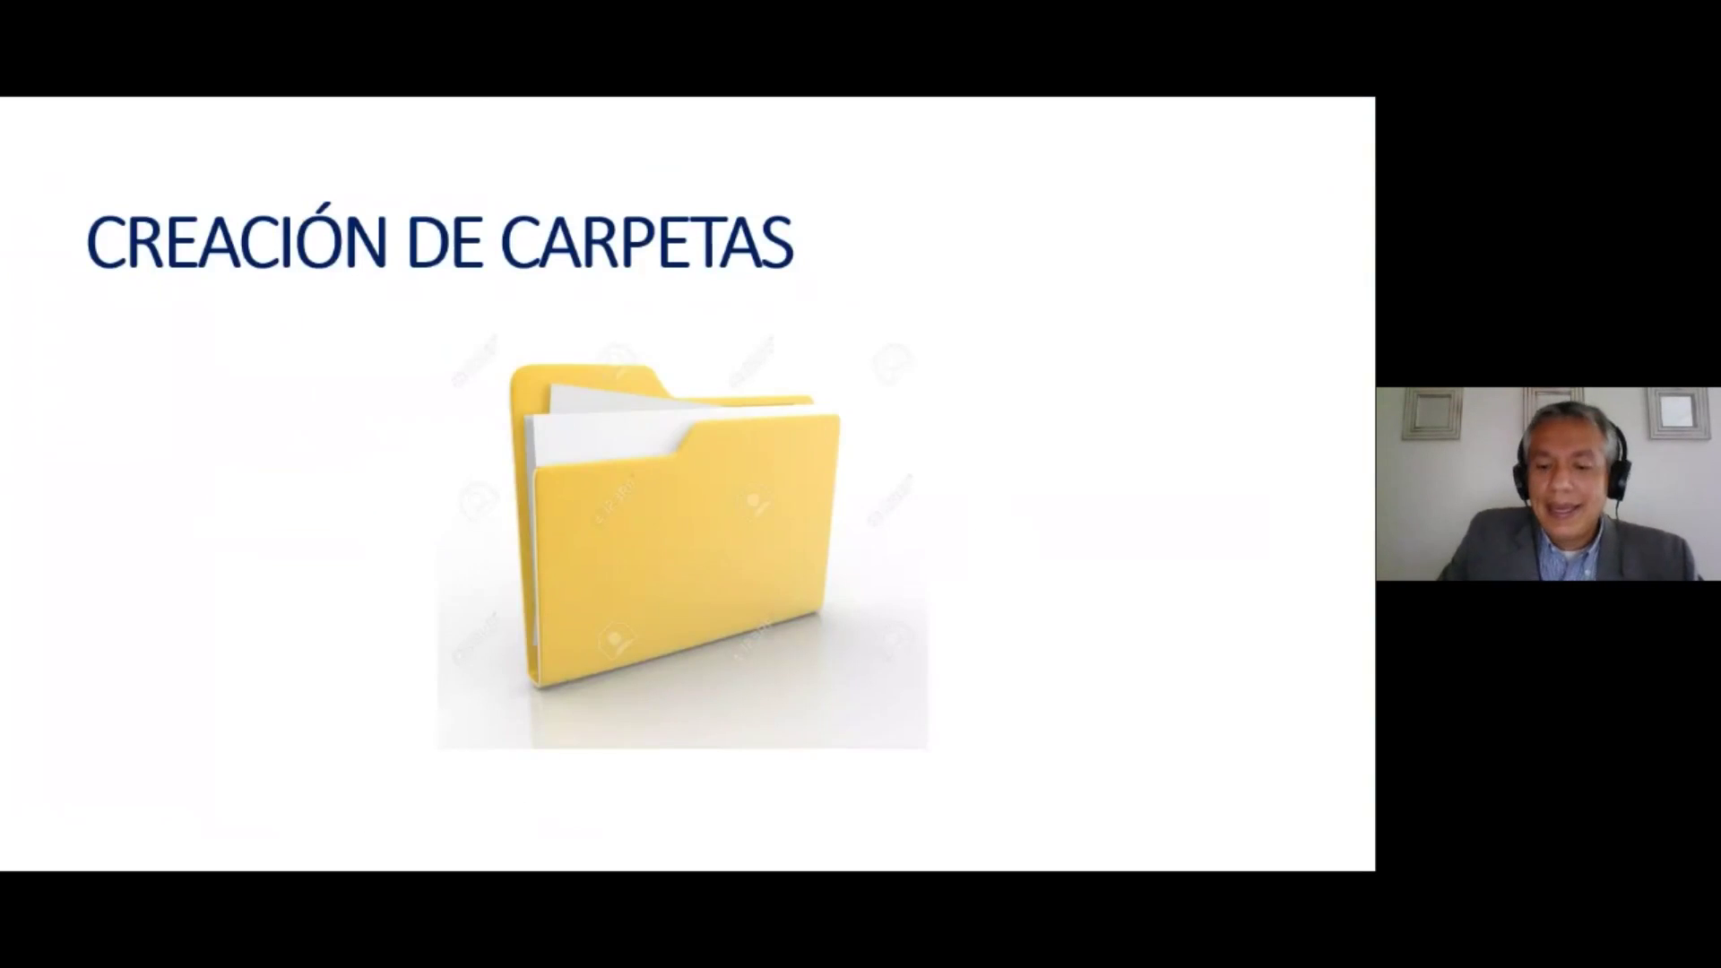
{"action": "key", "text": "Right"}
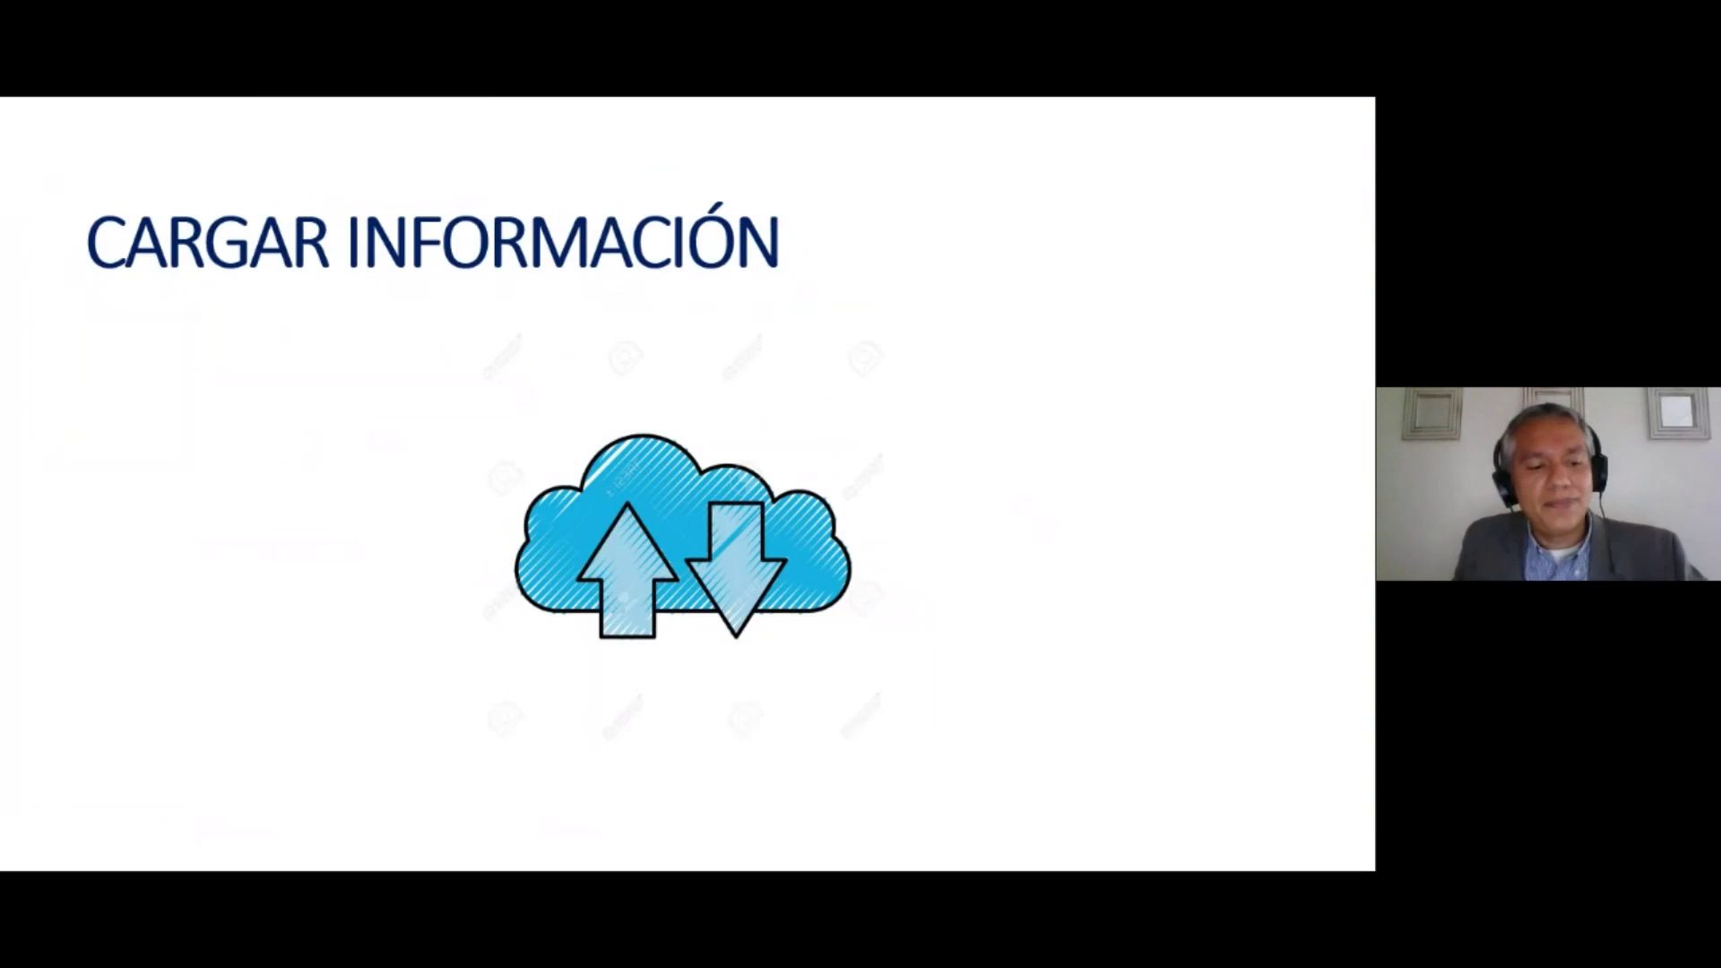
{"action": "key", "text": "alt+Tab"}
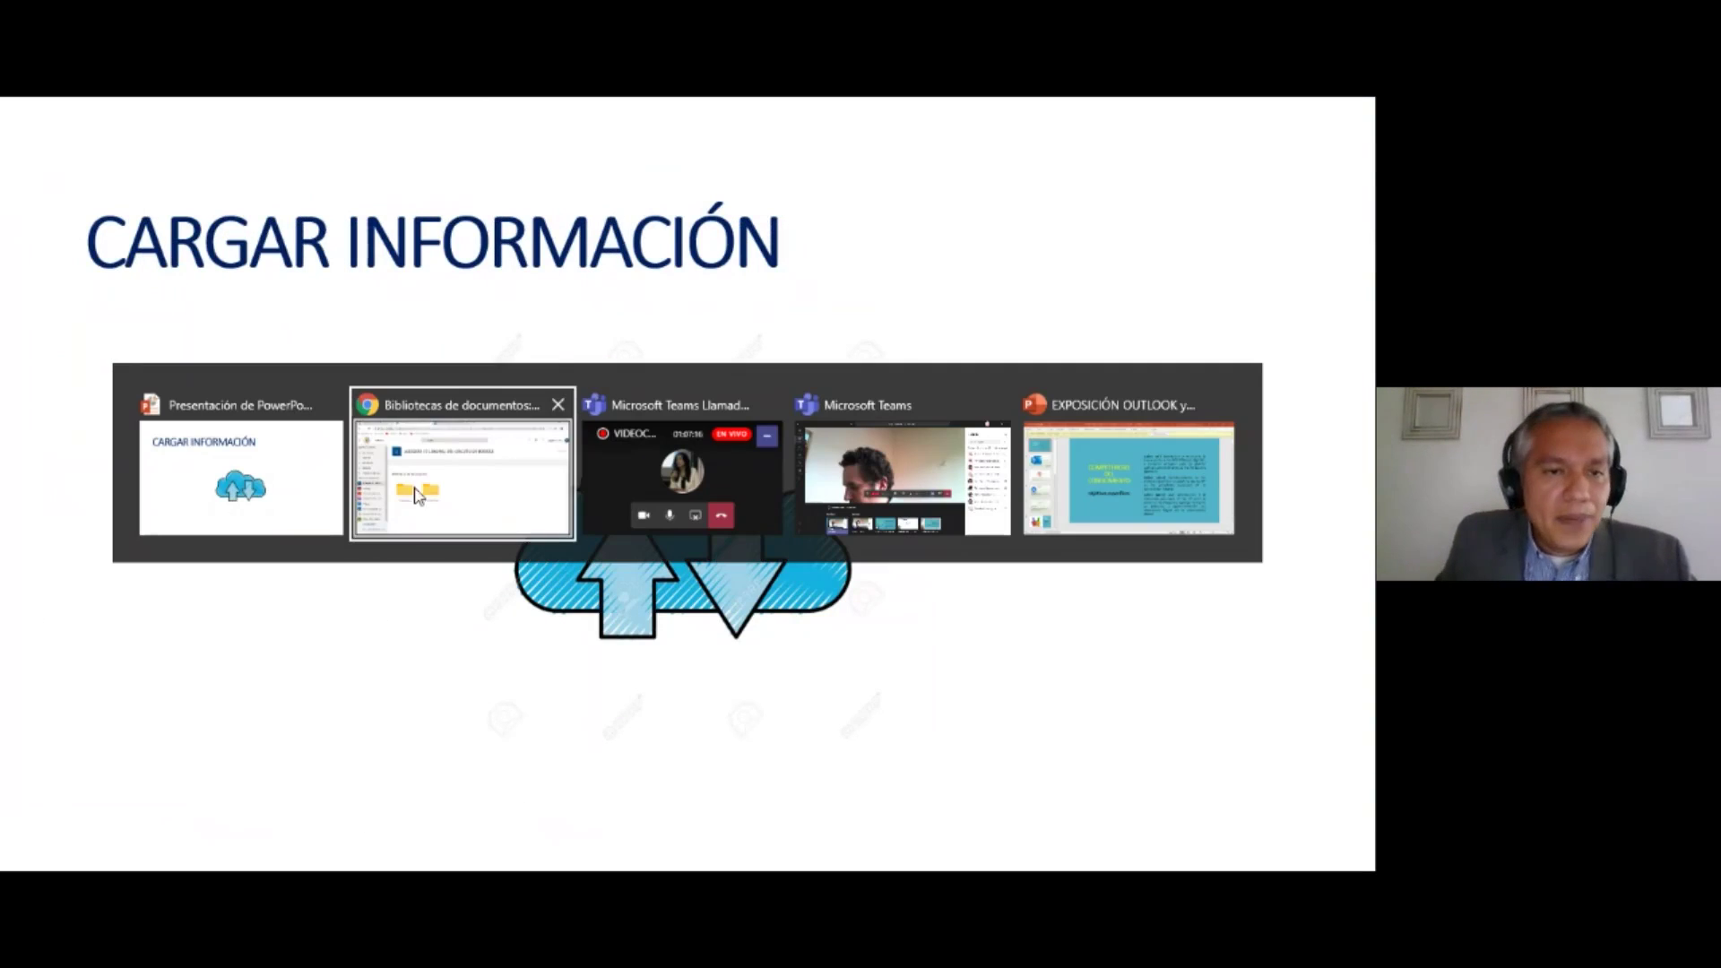
{"action": "left_click", "coordinate": [440, 465]}
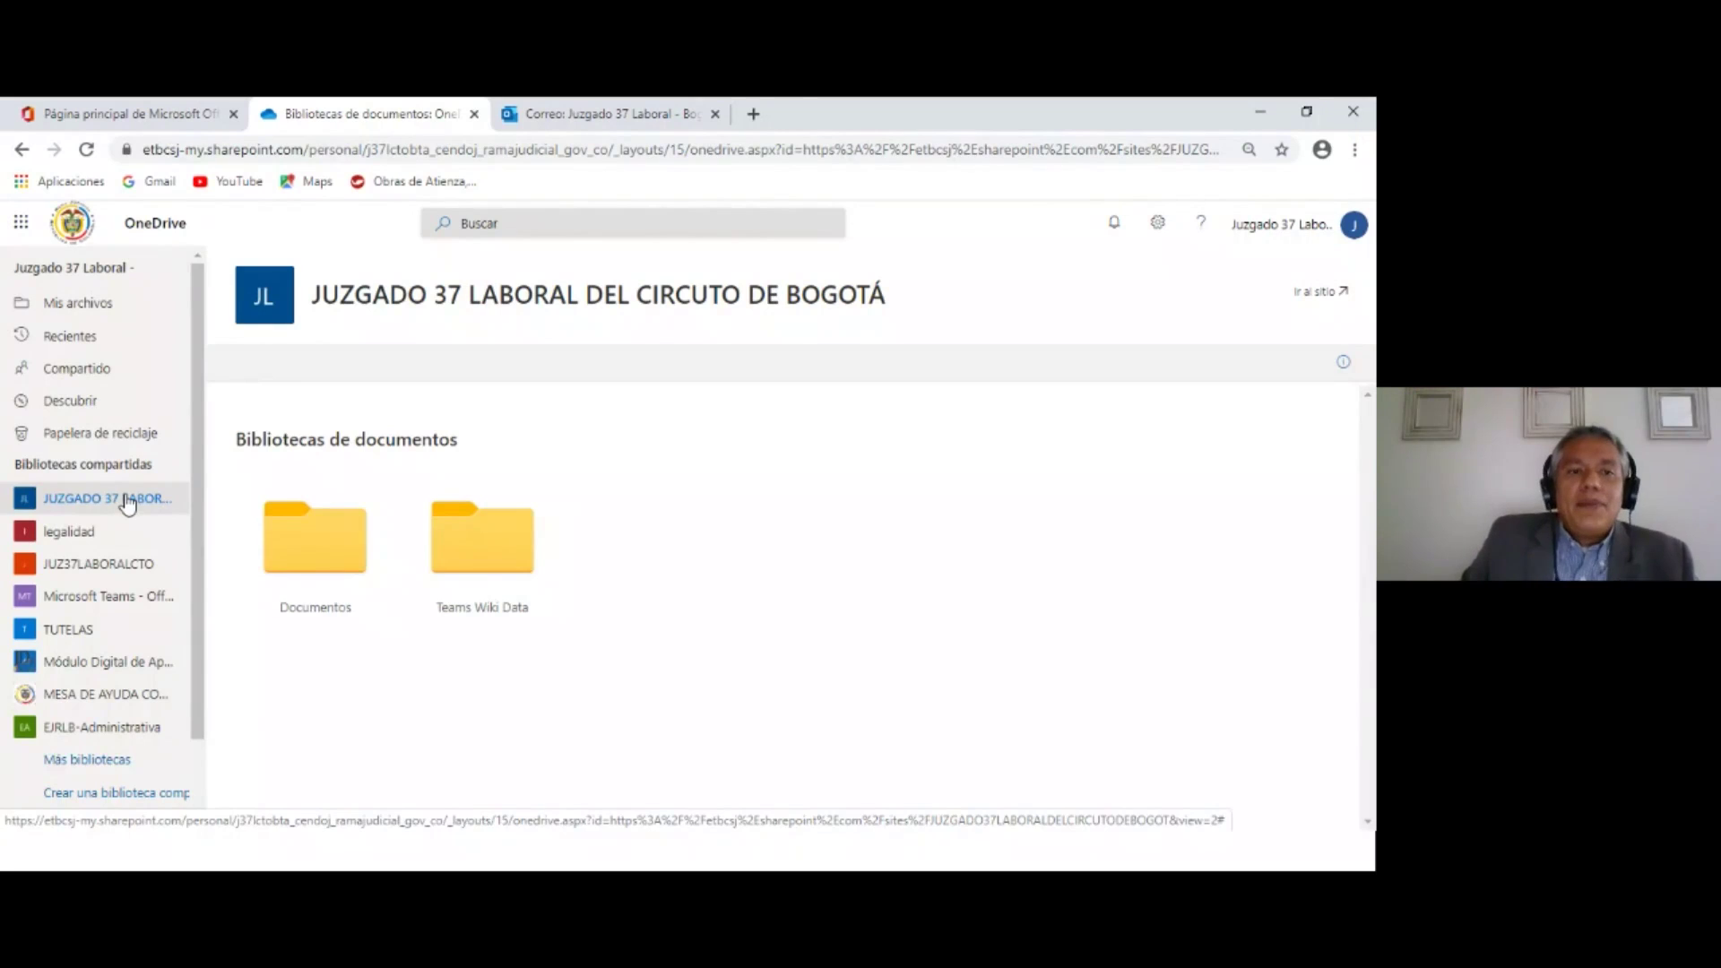
Upload the PDF ACUERDO PCSJA20 11556 DEL 22 DE MAYO DE 2020 from the personal Documentos folder into the shared library's Documentos folder.
{"action": "left_click", "coordinate": [310, 547]}
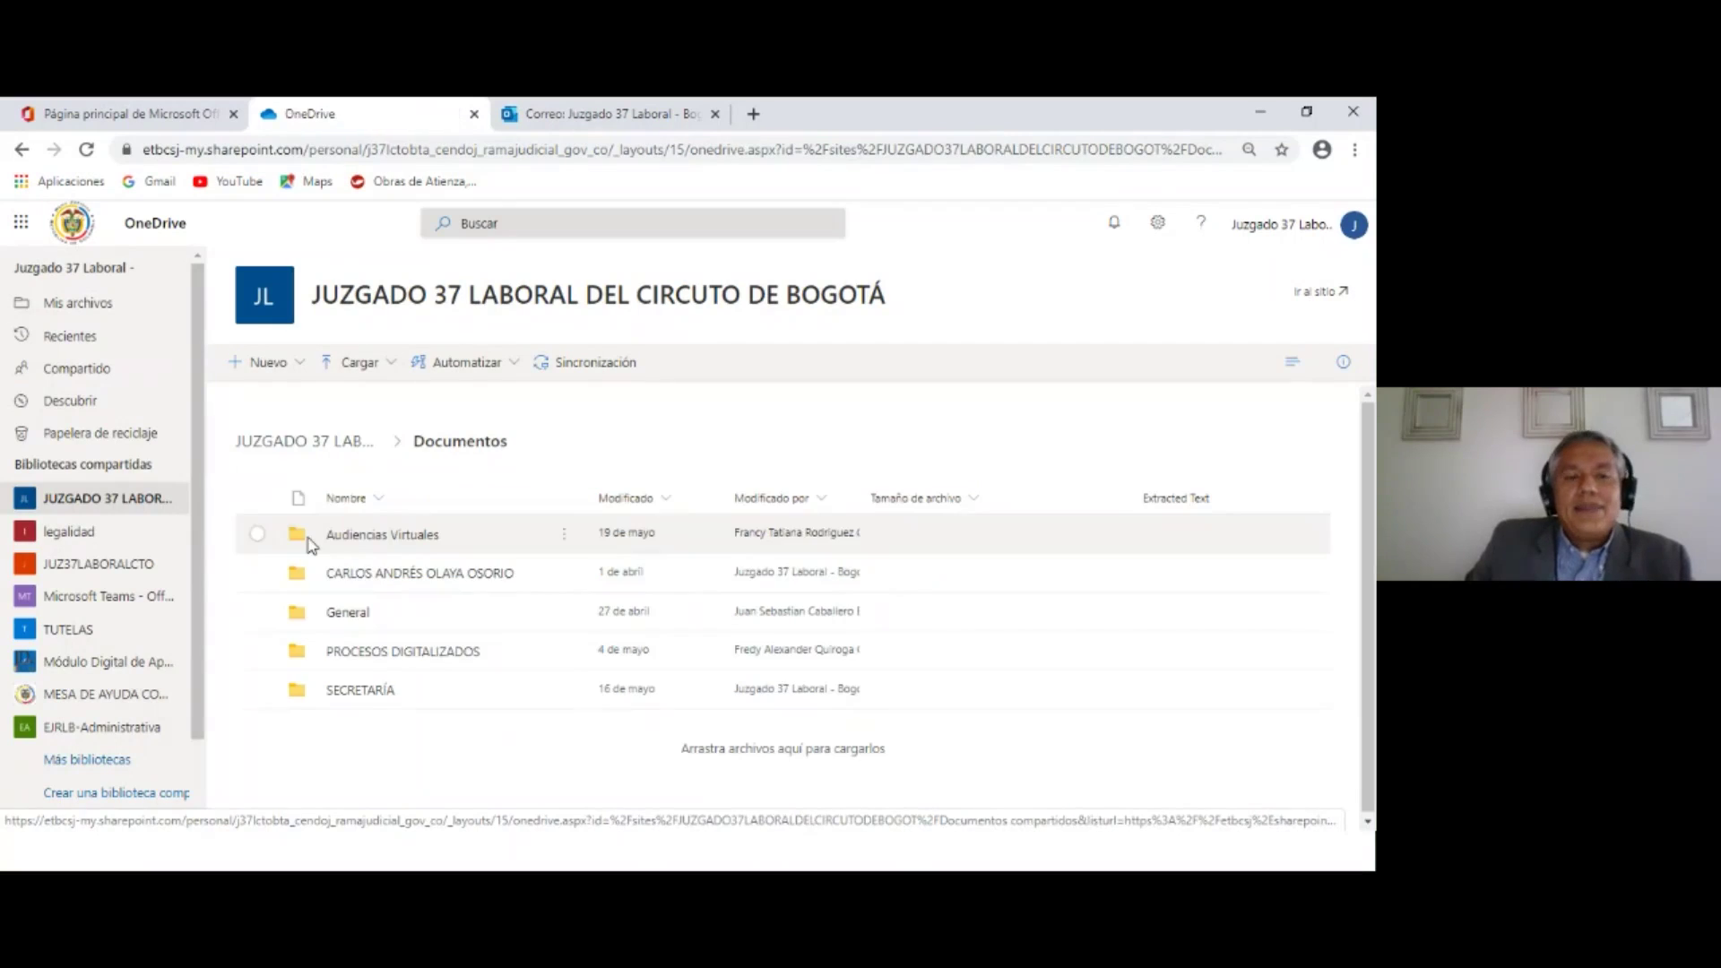
{"action": "left_click", "coordinate": [391, 369]}
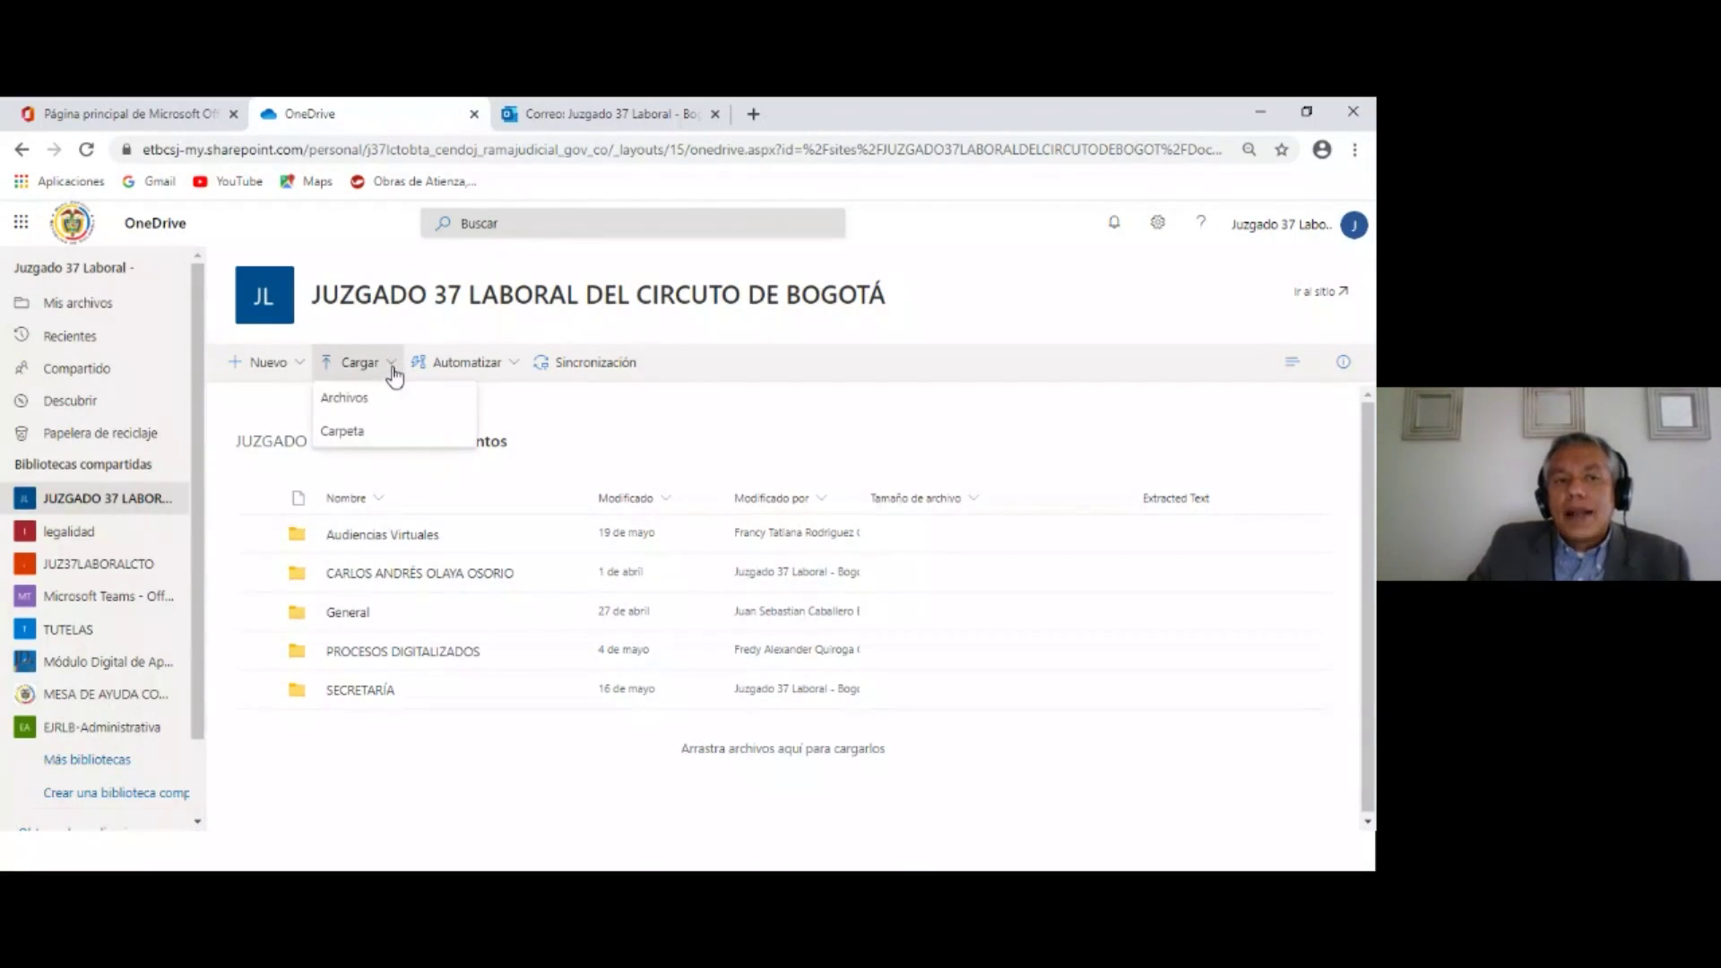
{"action": "left_click", "coordinate": [345, 398]}
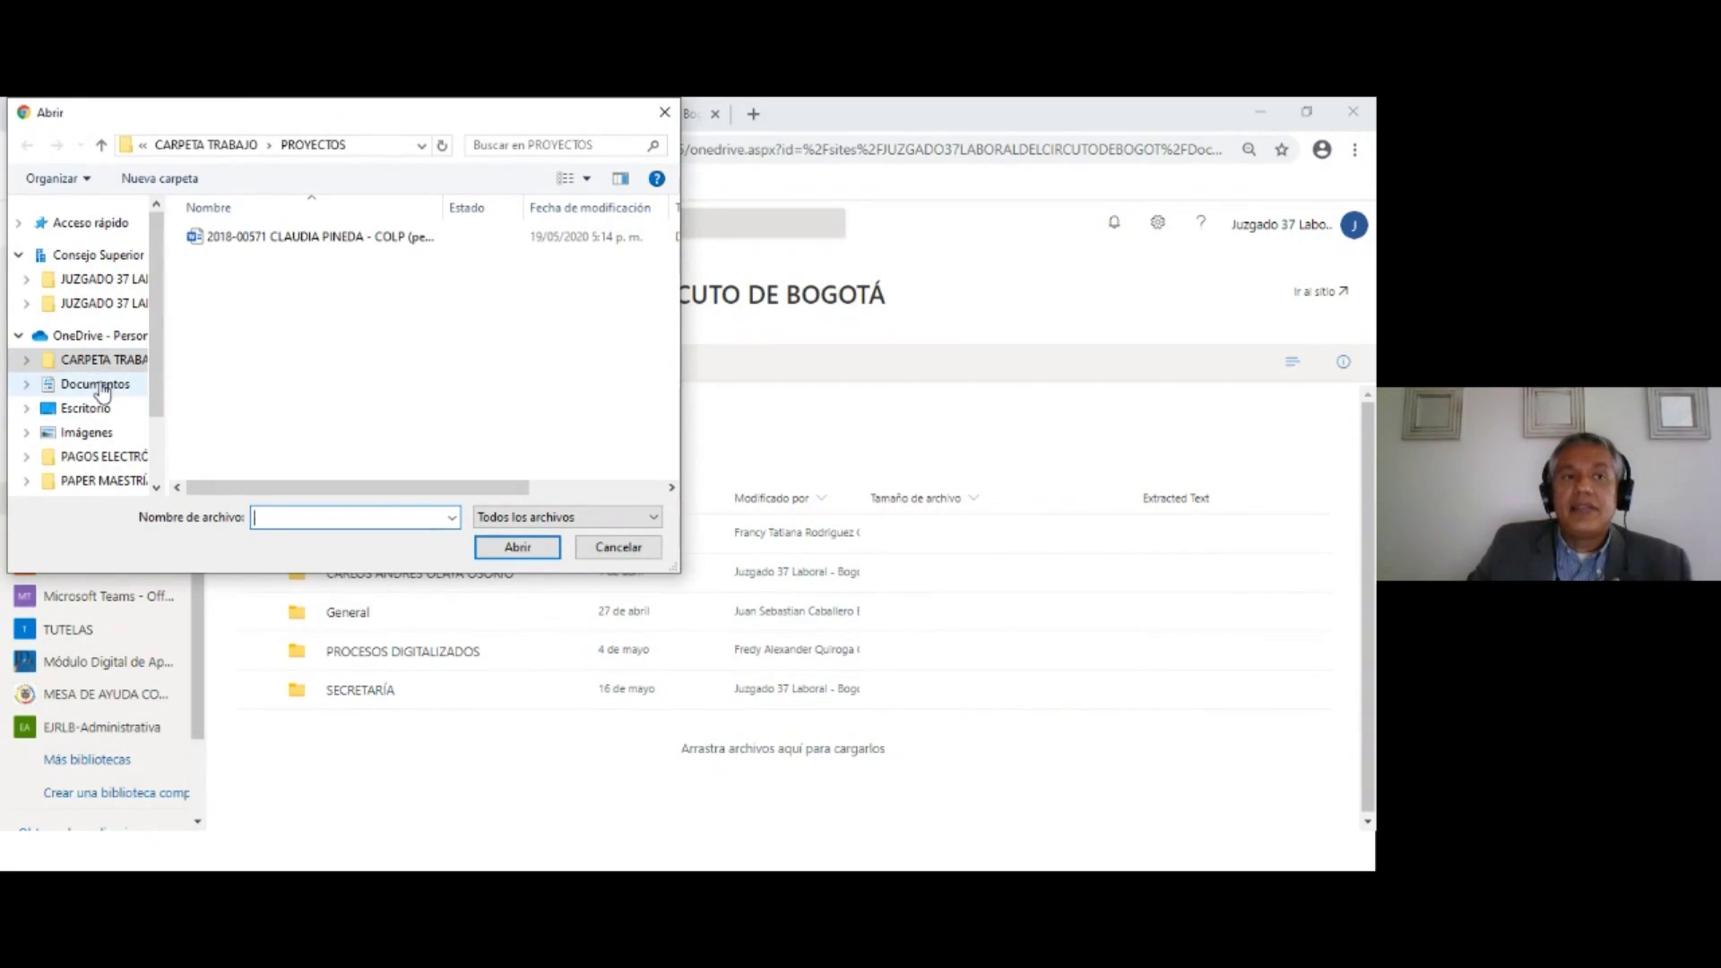
{"action": "left_click_drag", "start_coordinate": [85, 452], "coordinate": [67, 384]}
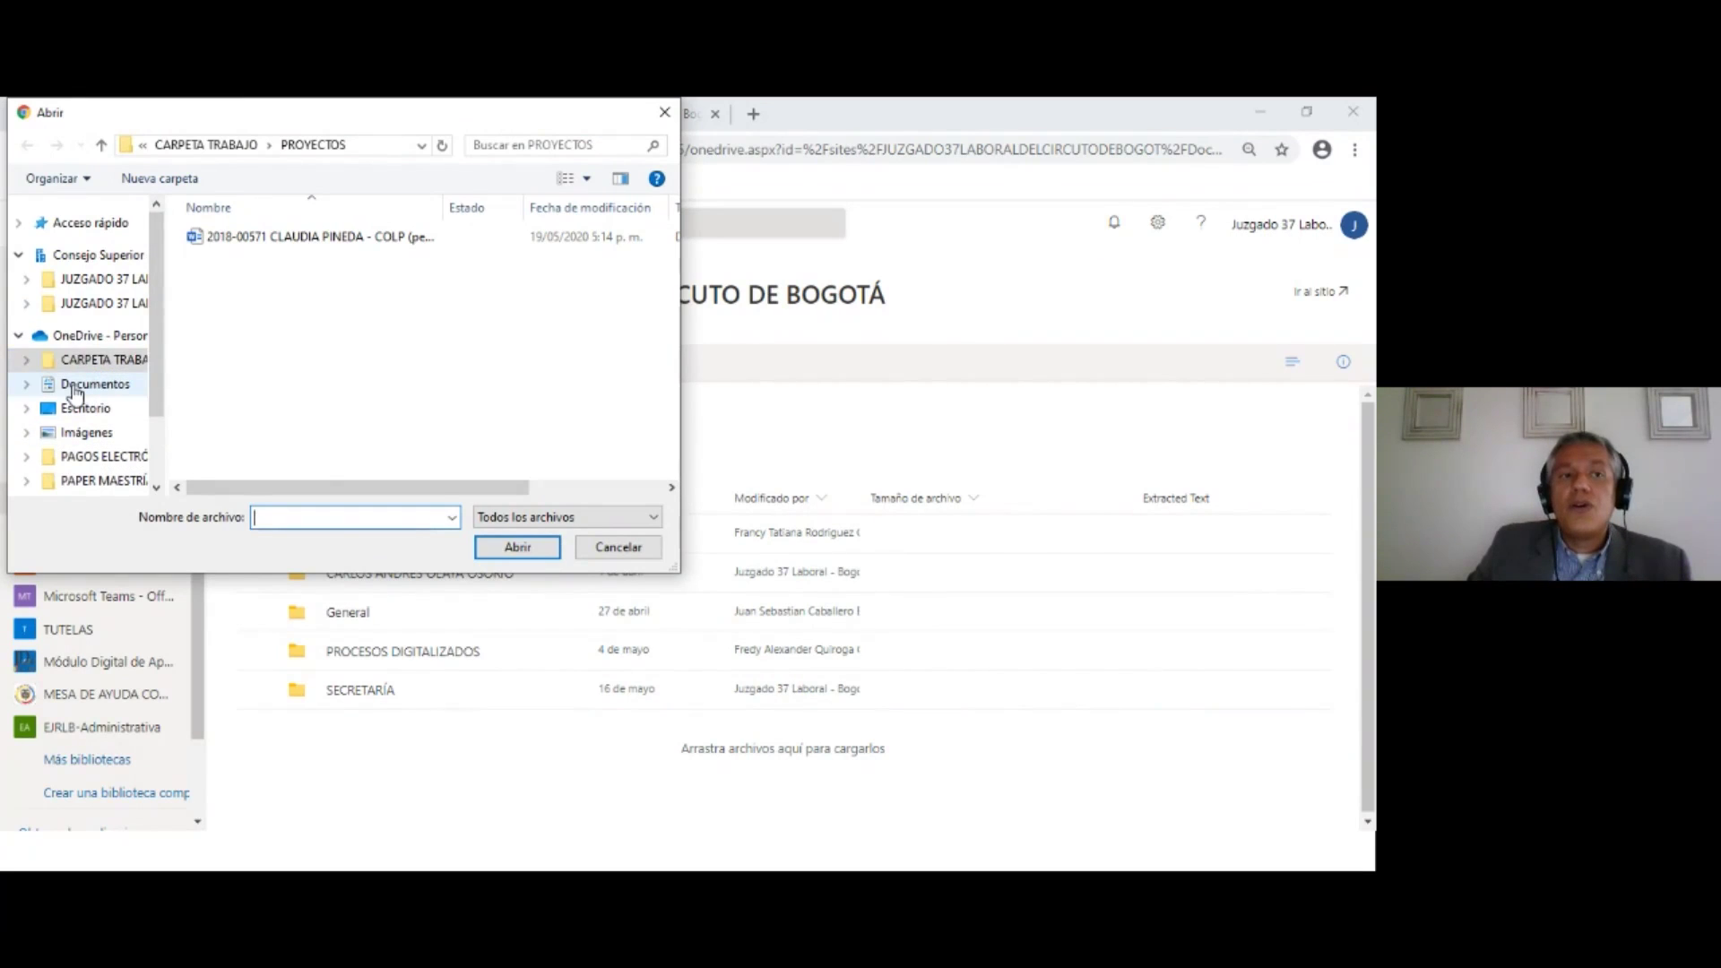
{"action": "left_click", "coordinate": [67, 384]}
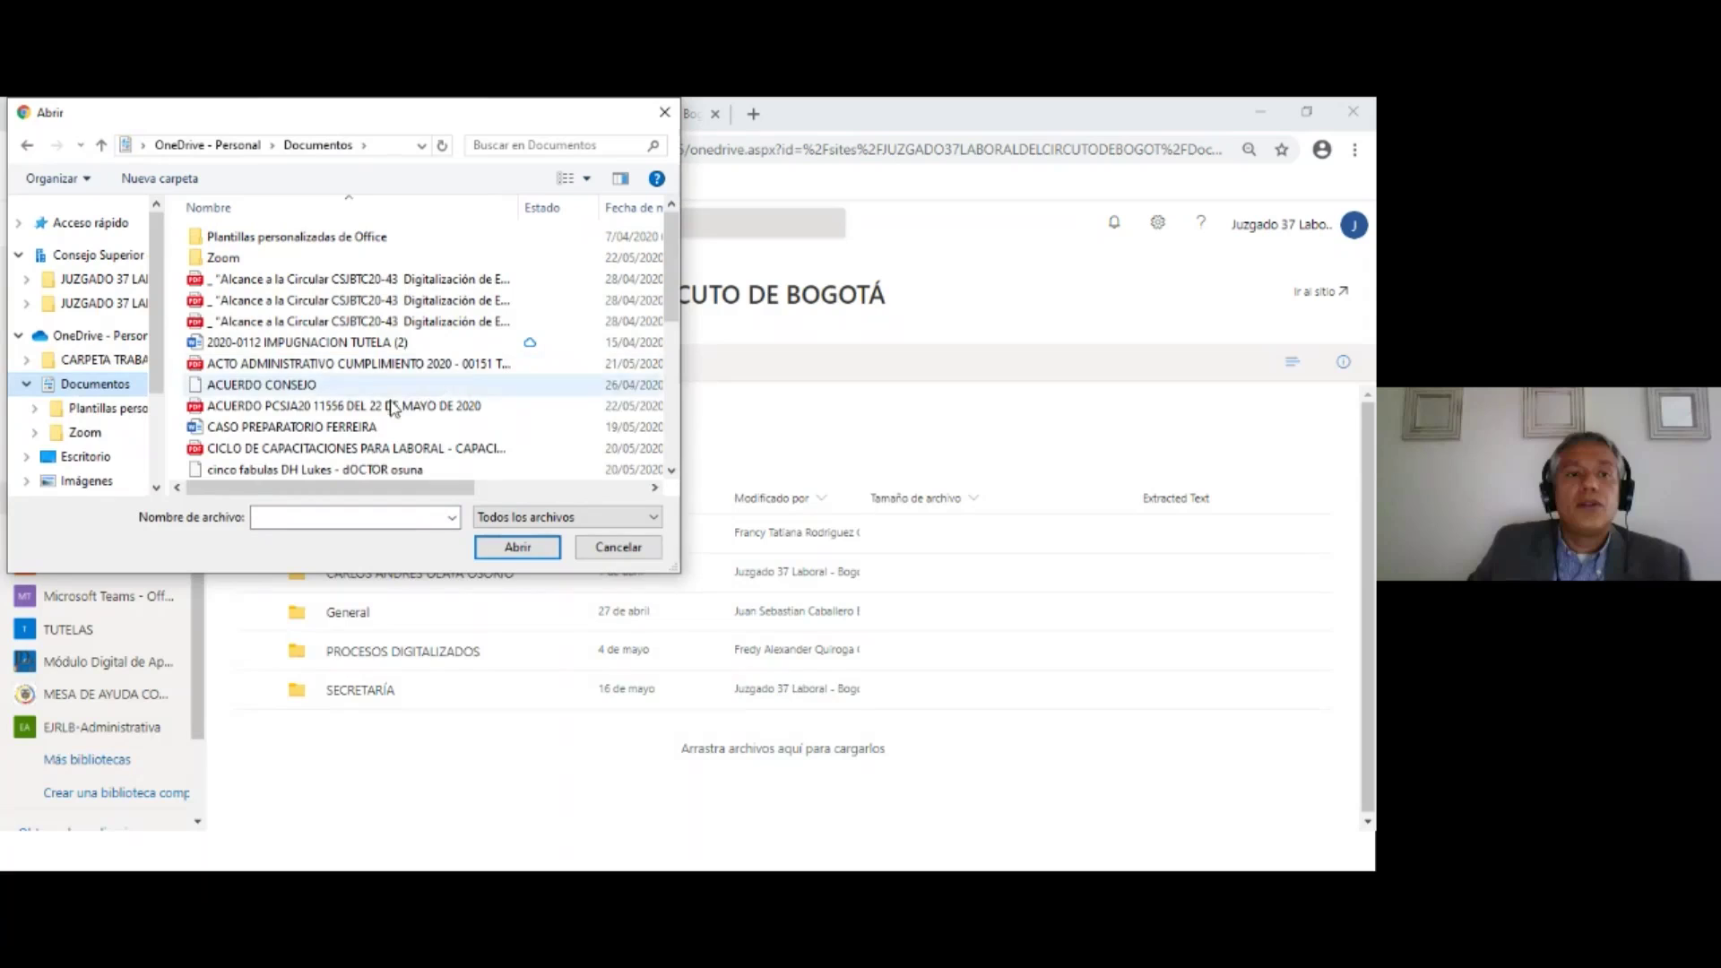
{"action": "double_click", "coordinate": [256, 407]}
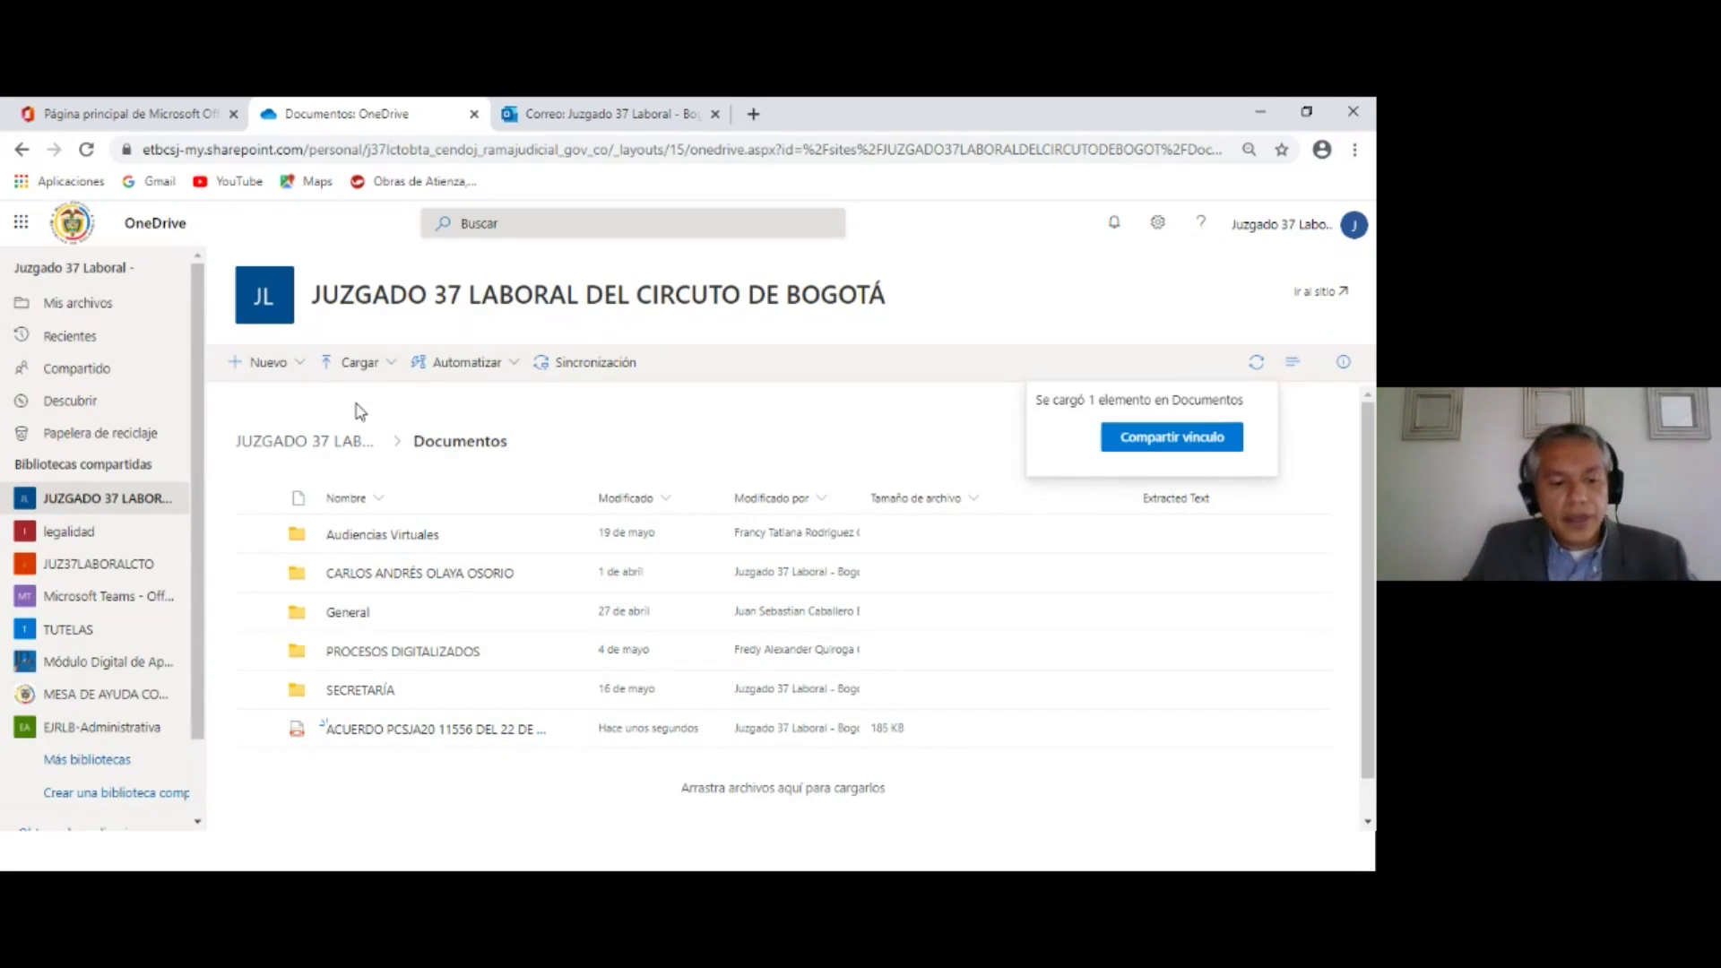
Switch from the browser back to the PowerPoint slide show.
{"action": "key", "text": "alt+Tab"}
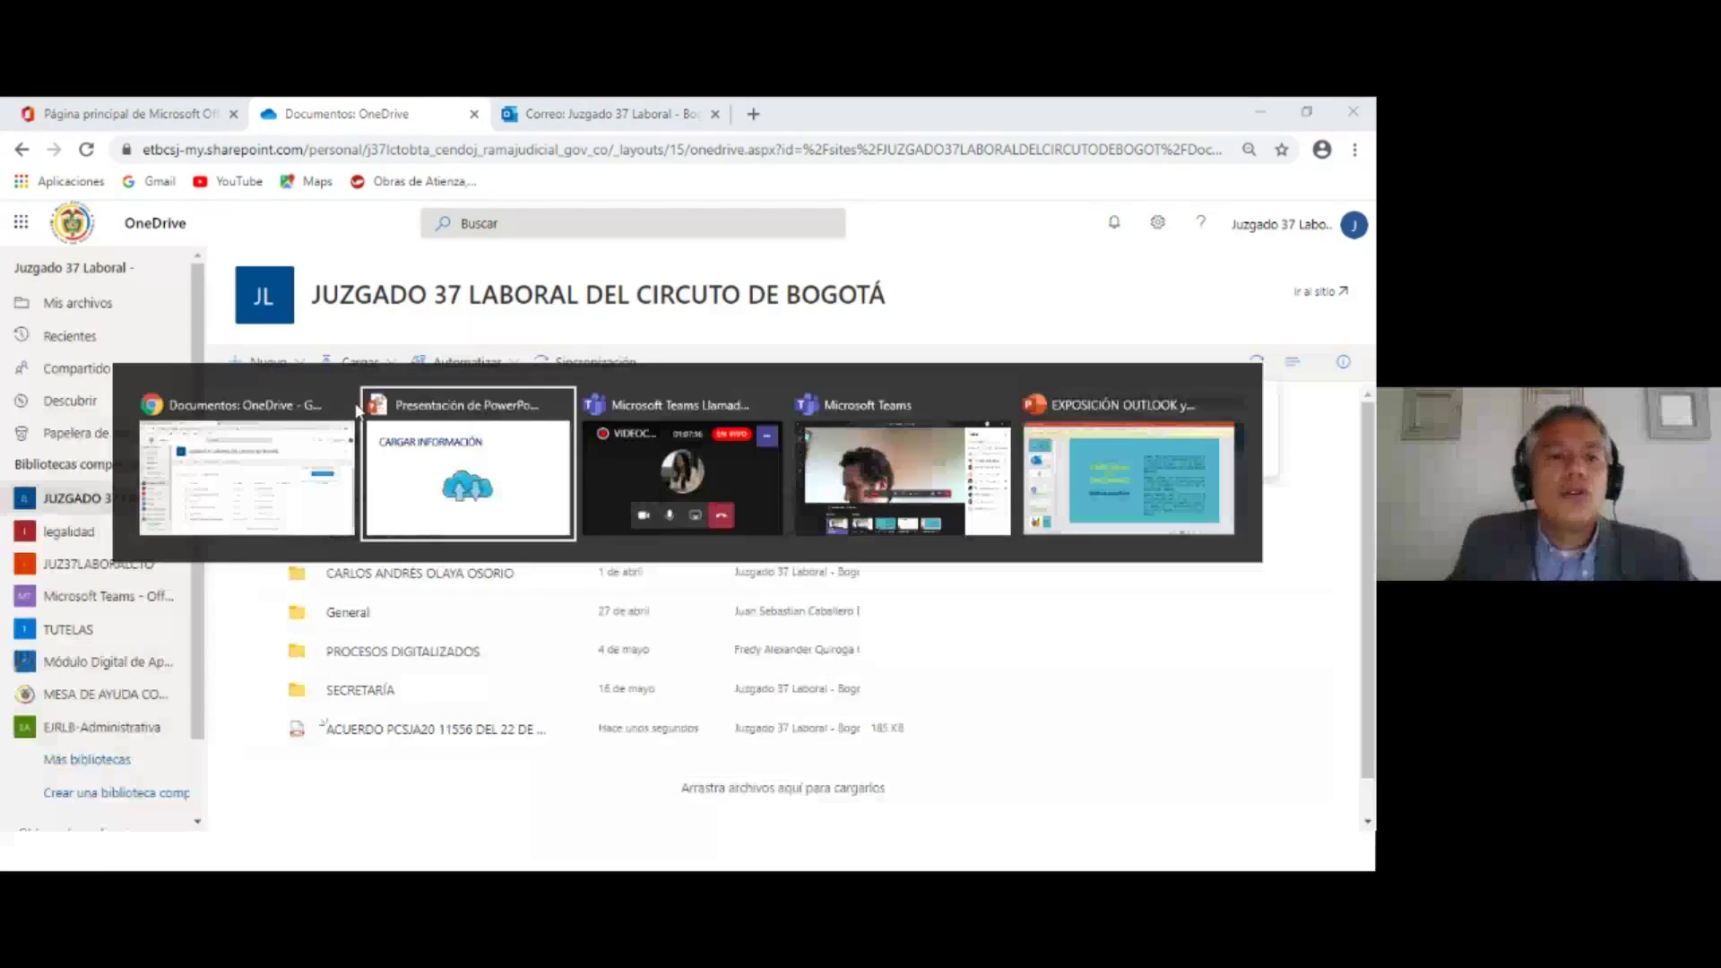